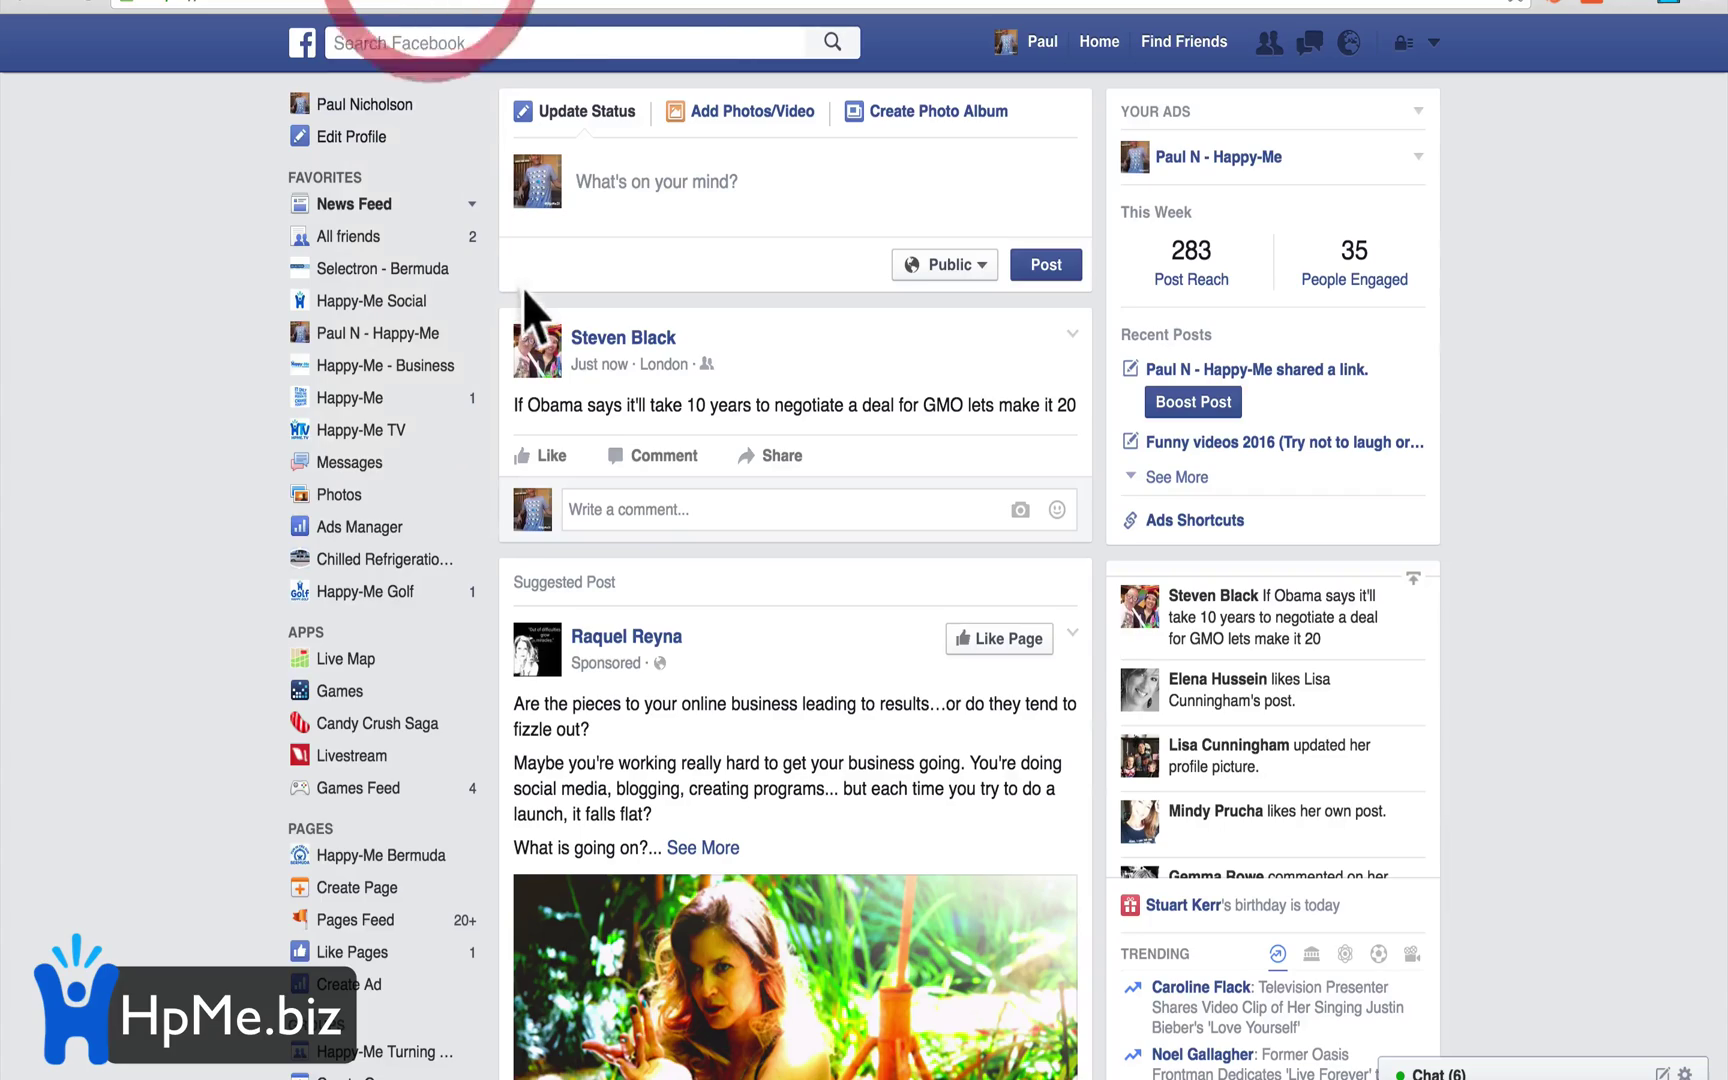
Scroll through the Facebook news feed, then return to the Canva sign-up tab
{"action": "scroll", "coordinate": [701, 643], "scroll_direction": "down", "scroll_amount": 10}
{"action": "scroll", "coordinate": [701, 643], "scroll_direction": "down", "scroll_amount": 10}
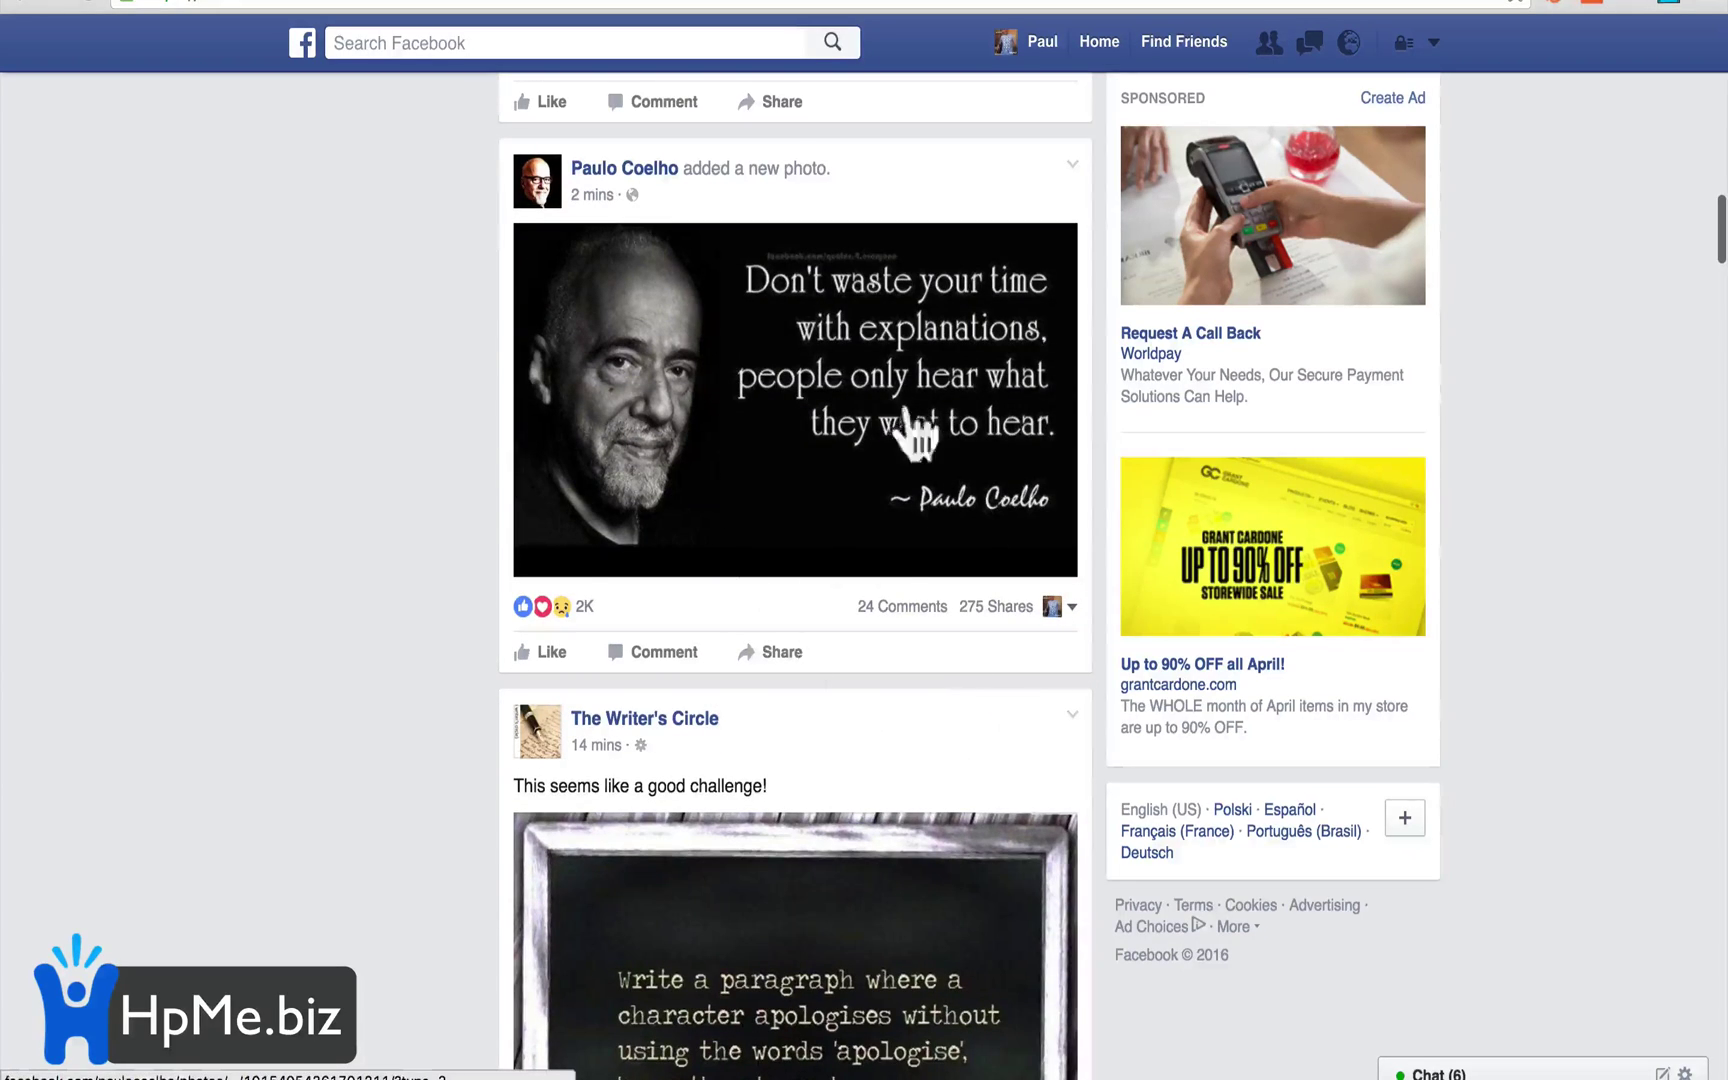
{"action": "scroll", "coordinate": [848, 495], "scroll_direction": "down", "scroll_amount": 10}
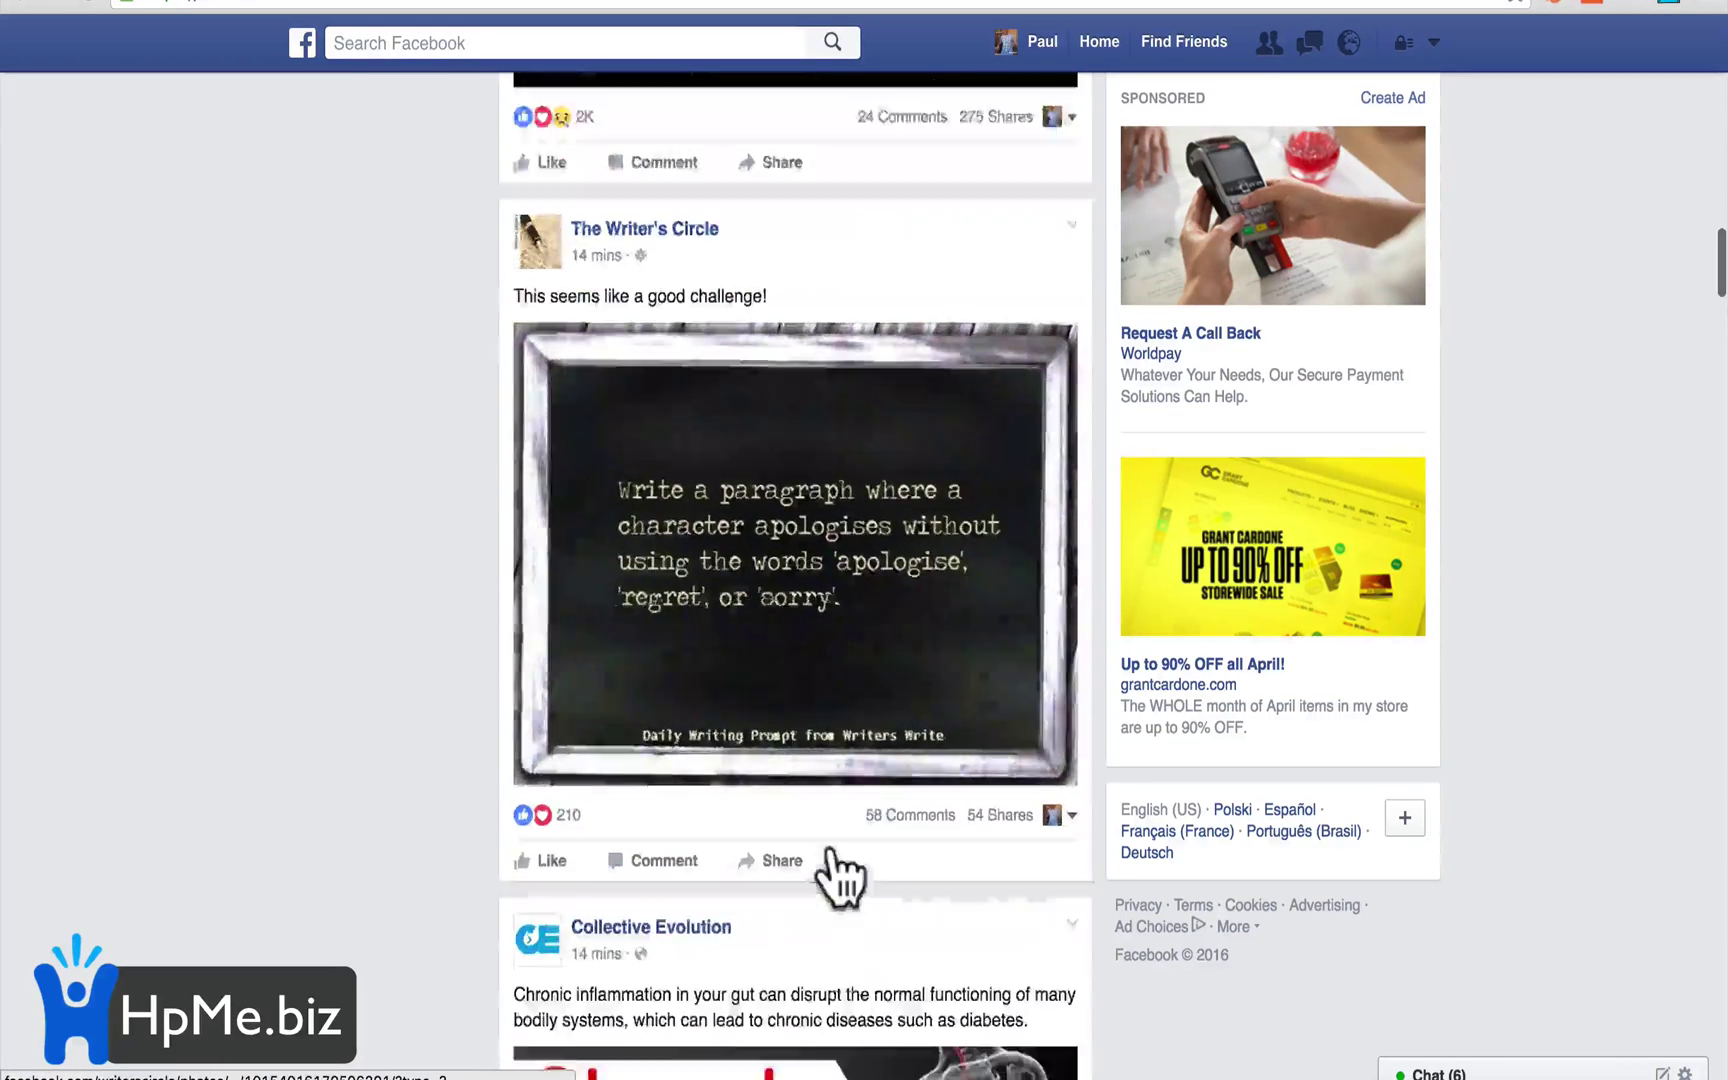
{"action": "scroll", "coordinate": [798, 465], "scroll_direction": "down", "scroll_amount": 7}
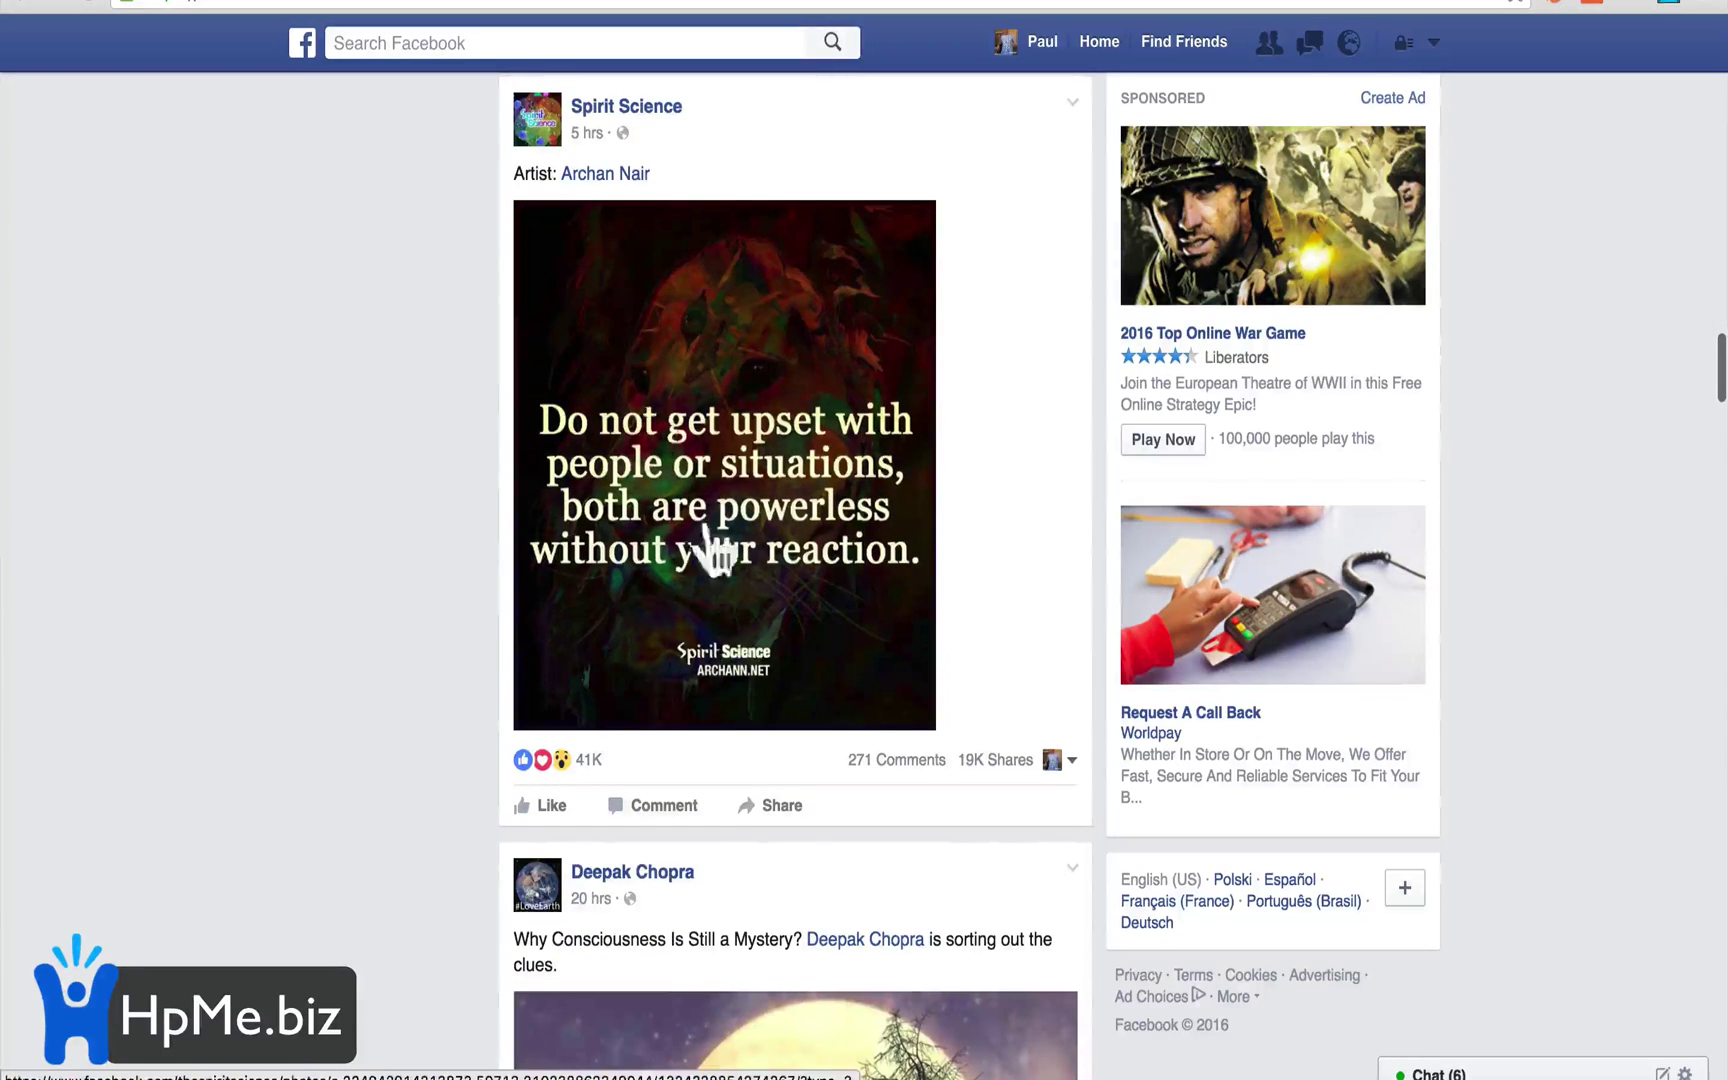
{"action": "scroll", "coordinate": [742, 552], "scroll_direction": "down", "scroll_amount": 15}
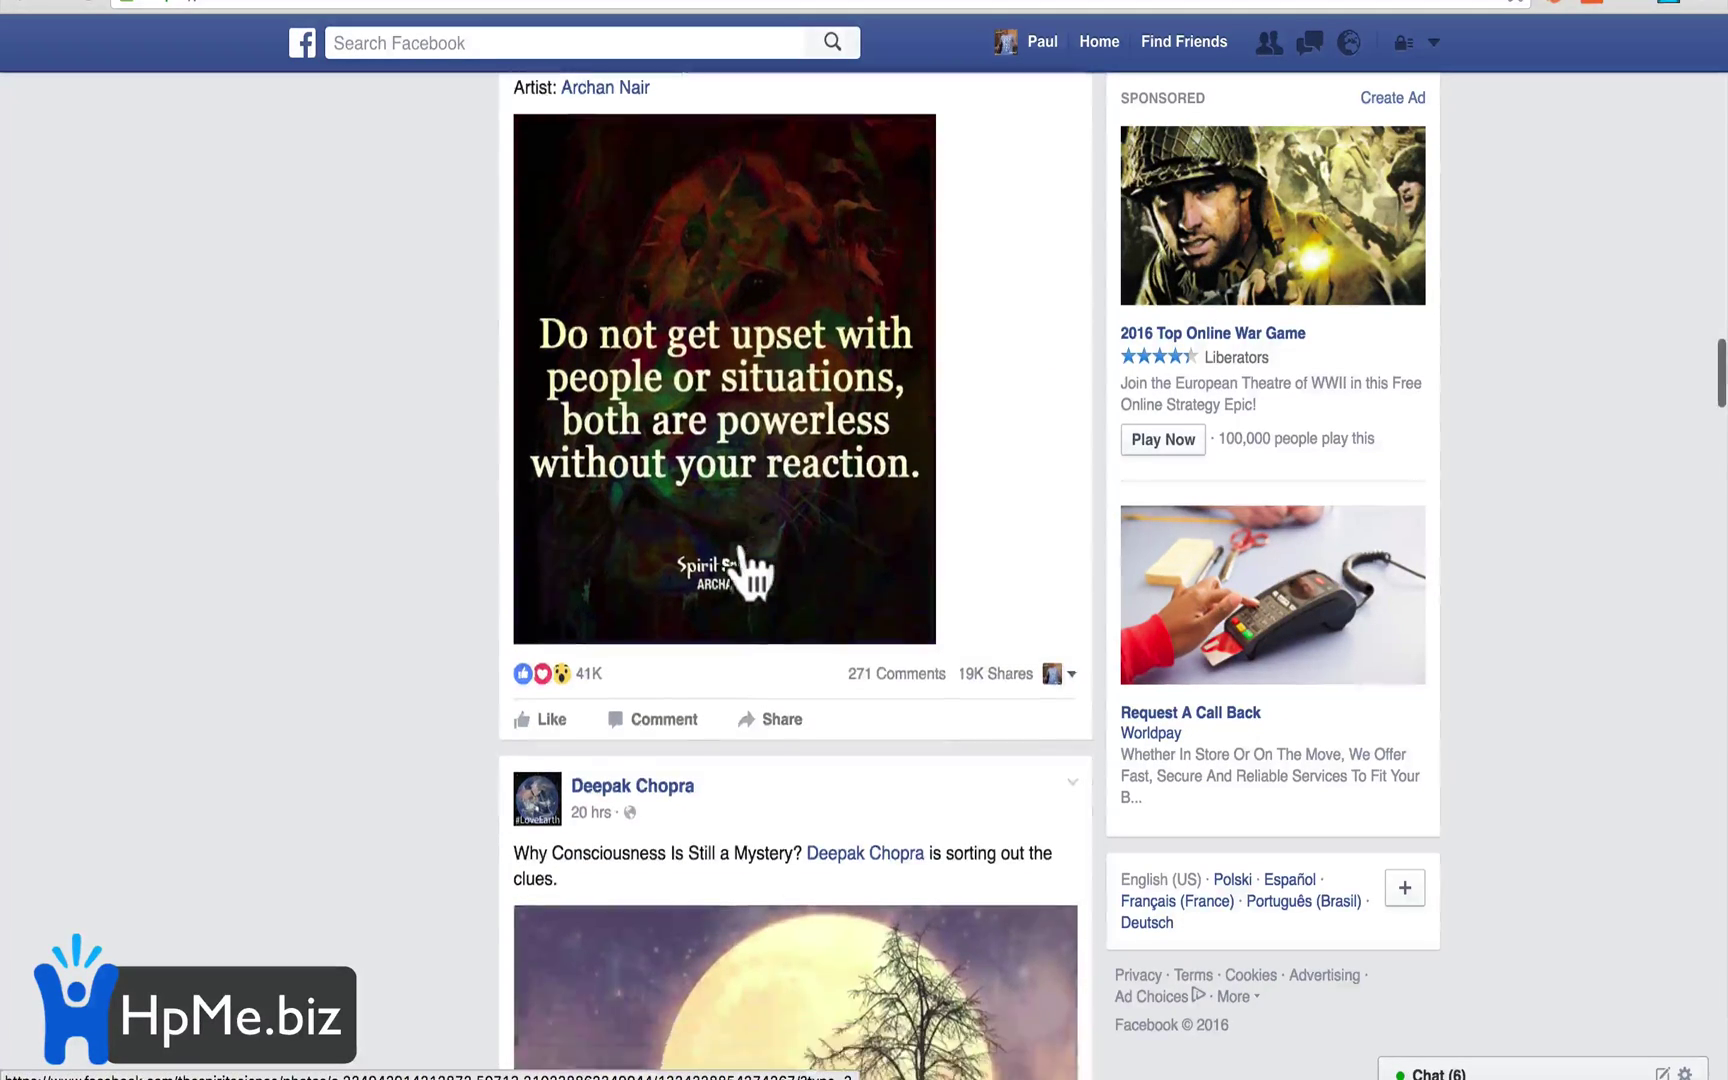
{"action": "scroll", "coordinate": [750, 573], "scroll_direction": "down", "scroll_amount": 15}
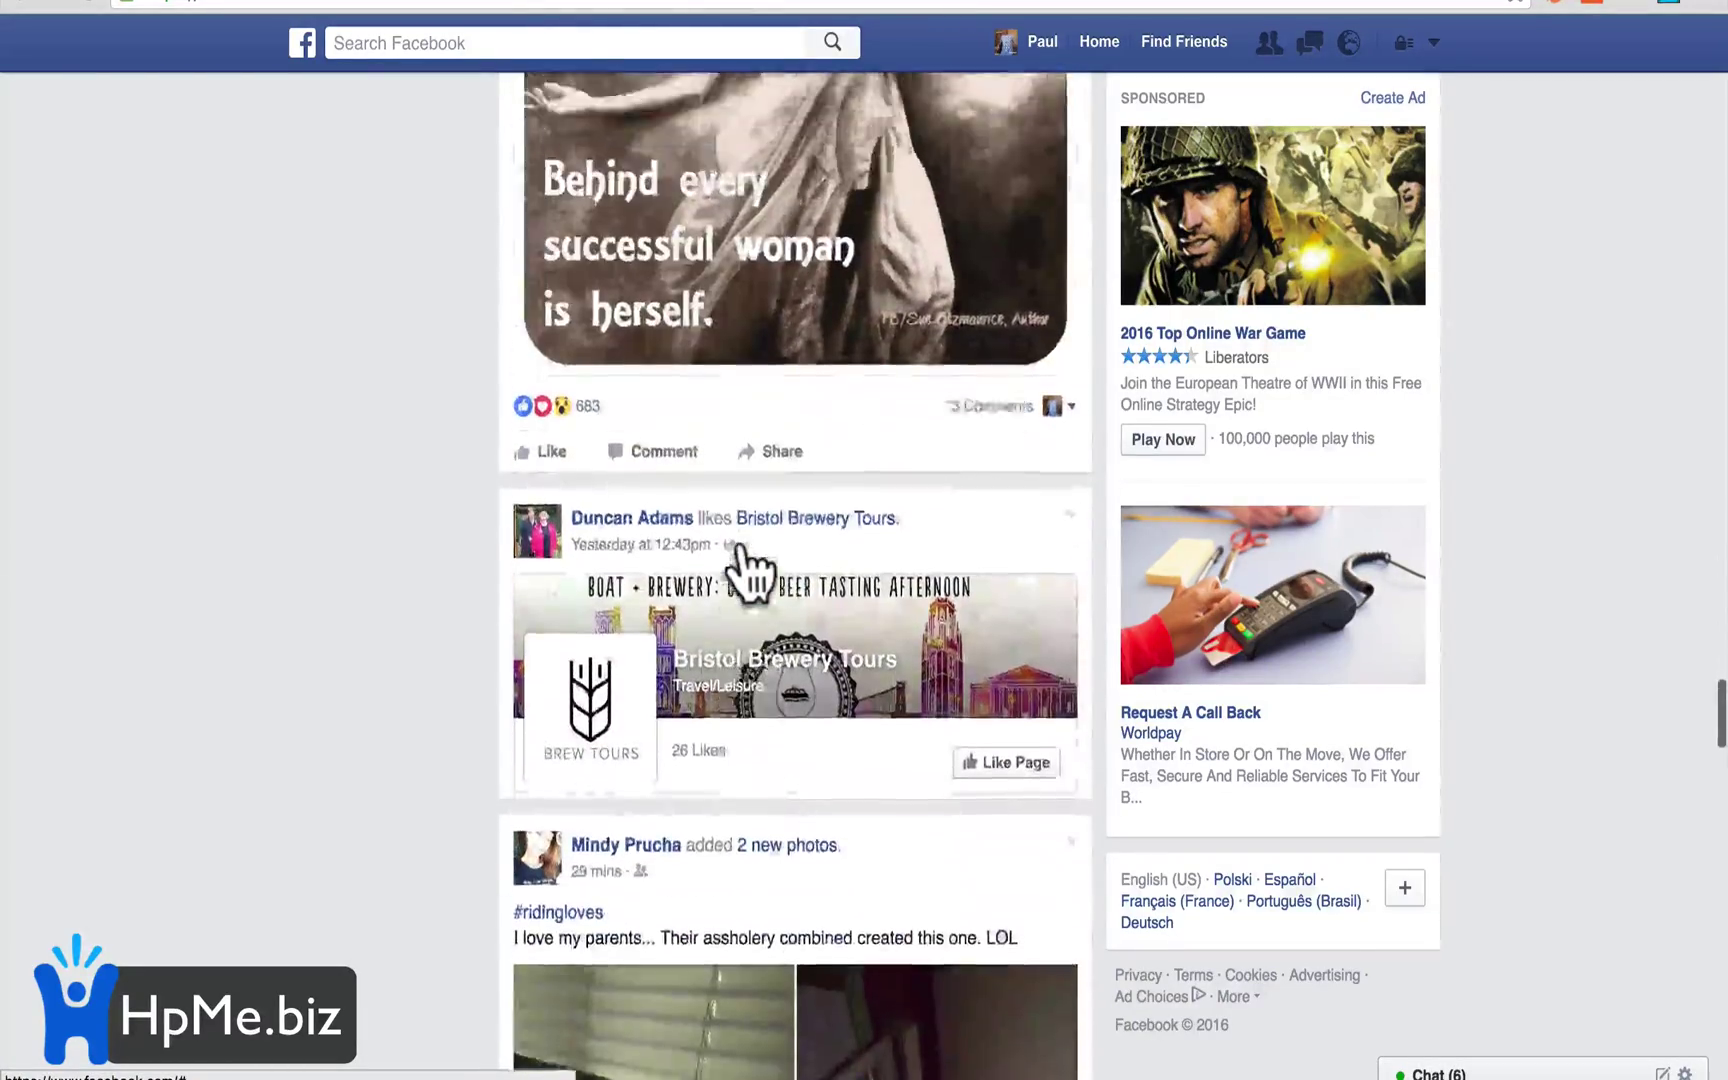
{"action": "scroll", "coordinate": [750, 575], "scroll_direction": "up", "scroll_amount": 5}
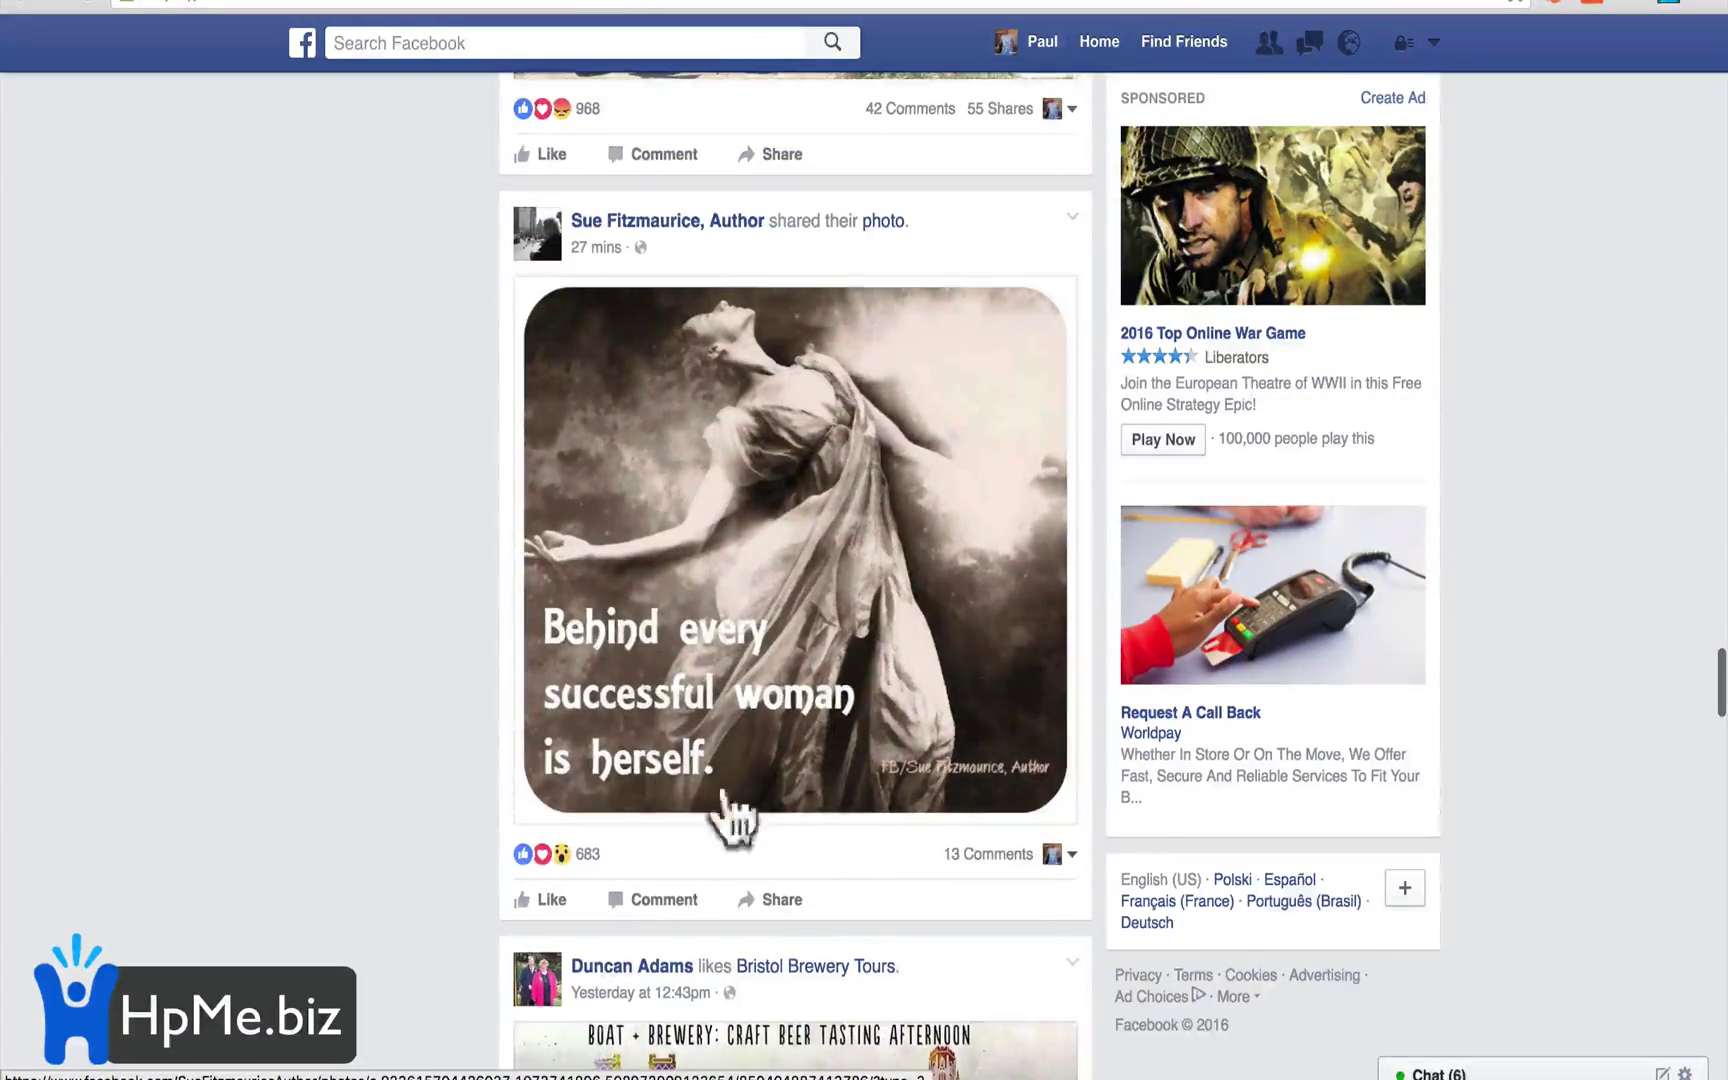
{"action": "scroll", "coordinate": [900, 842], "scroll_direction": "down", "scroll_amount": 20}
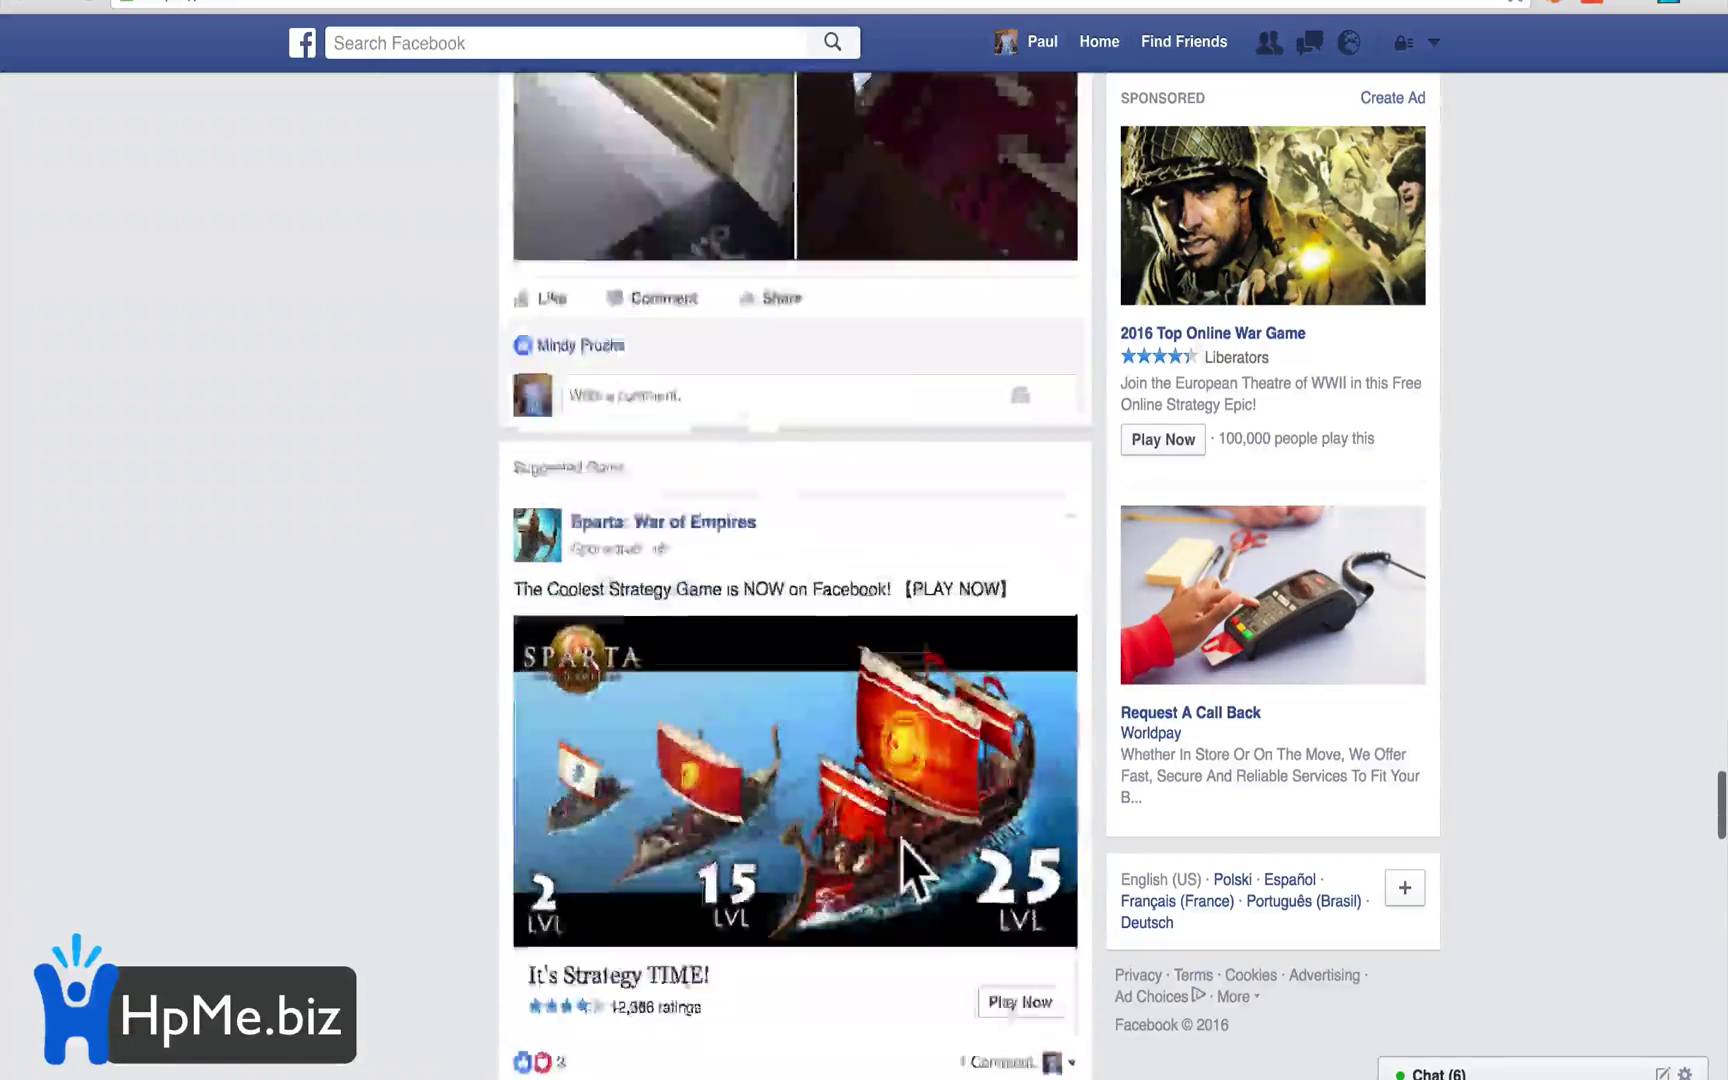
{"action": "scroll", "coordinate": [903, 845], "scroll_direction": "down", "scroll_amount": 20}
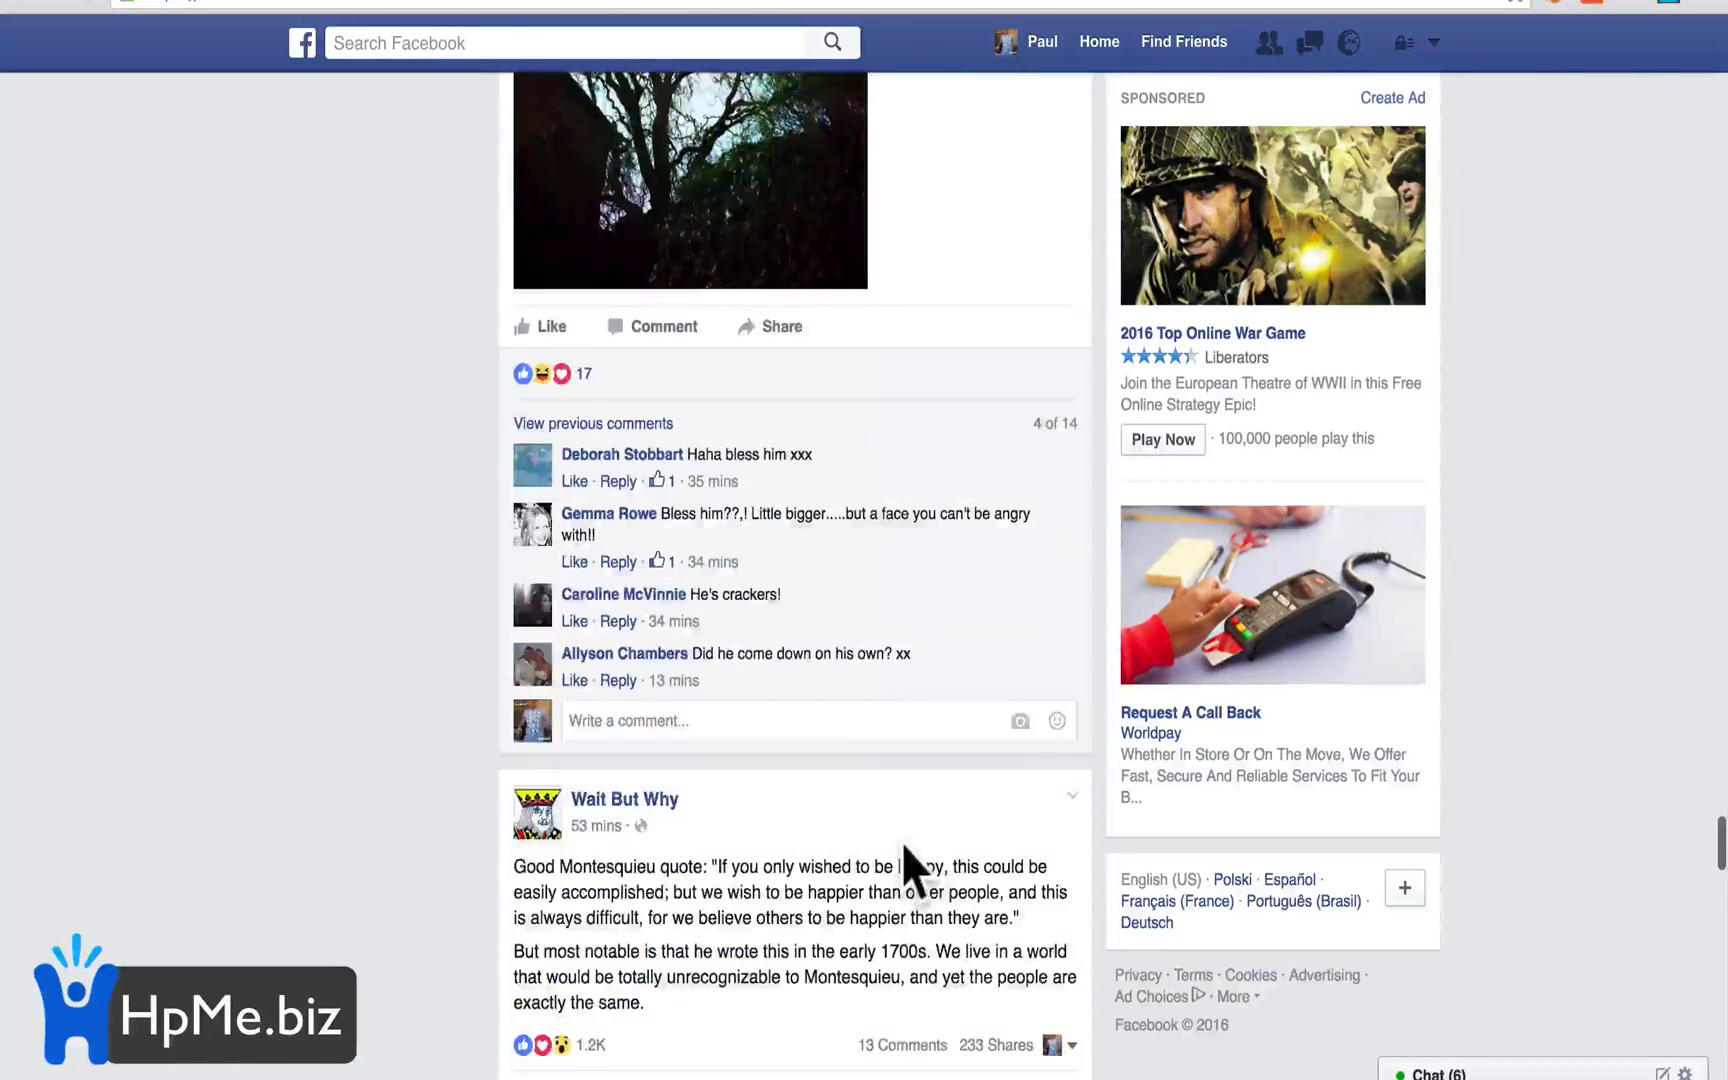
{"action": "scroll", "coordinate": [900, 842], "scroll_direction": "down", "scroll_amount": 15}
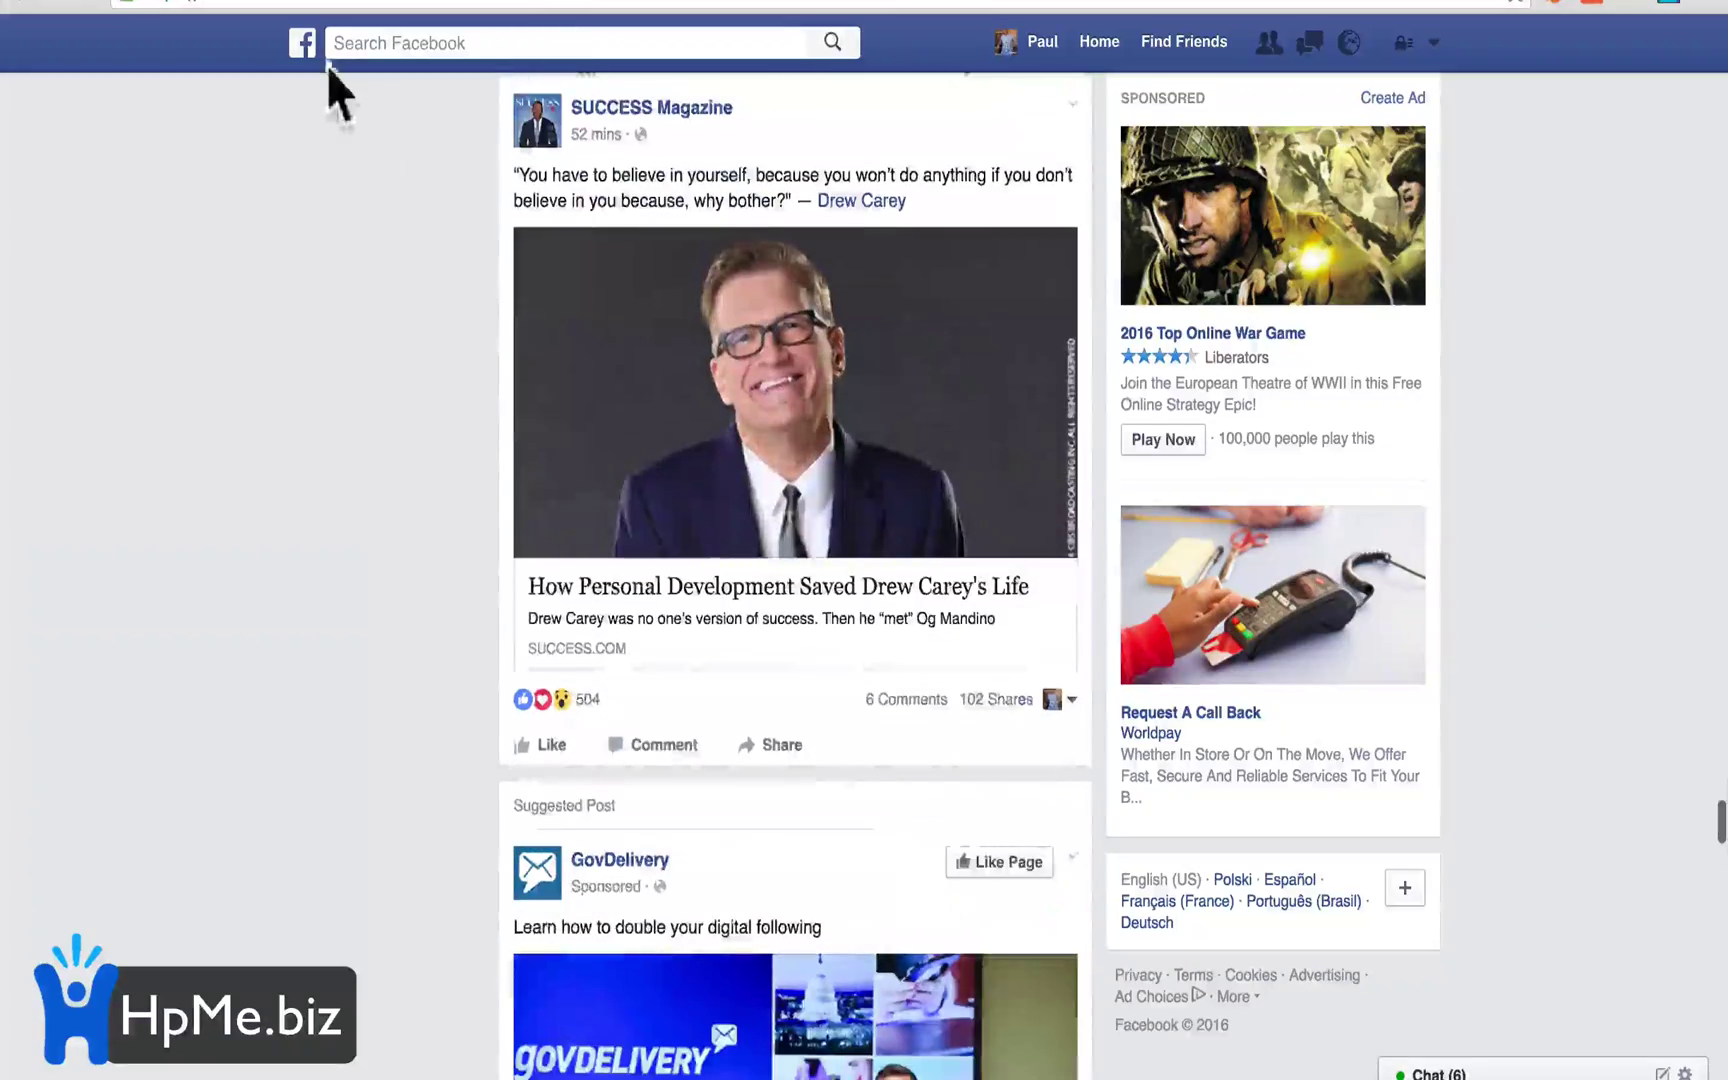
{"action": "scroll", "coordinate": [463, 368], "scroll_direction": "up", "scroll_amount": 2}
{"action": "scroll", "coordinate": [462, 366], "scroll_direction": "up", "scroll_amount": 20}
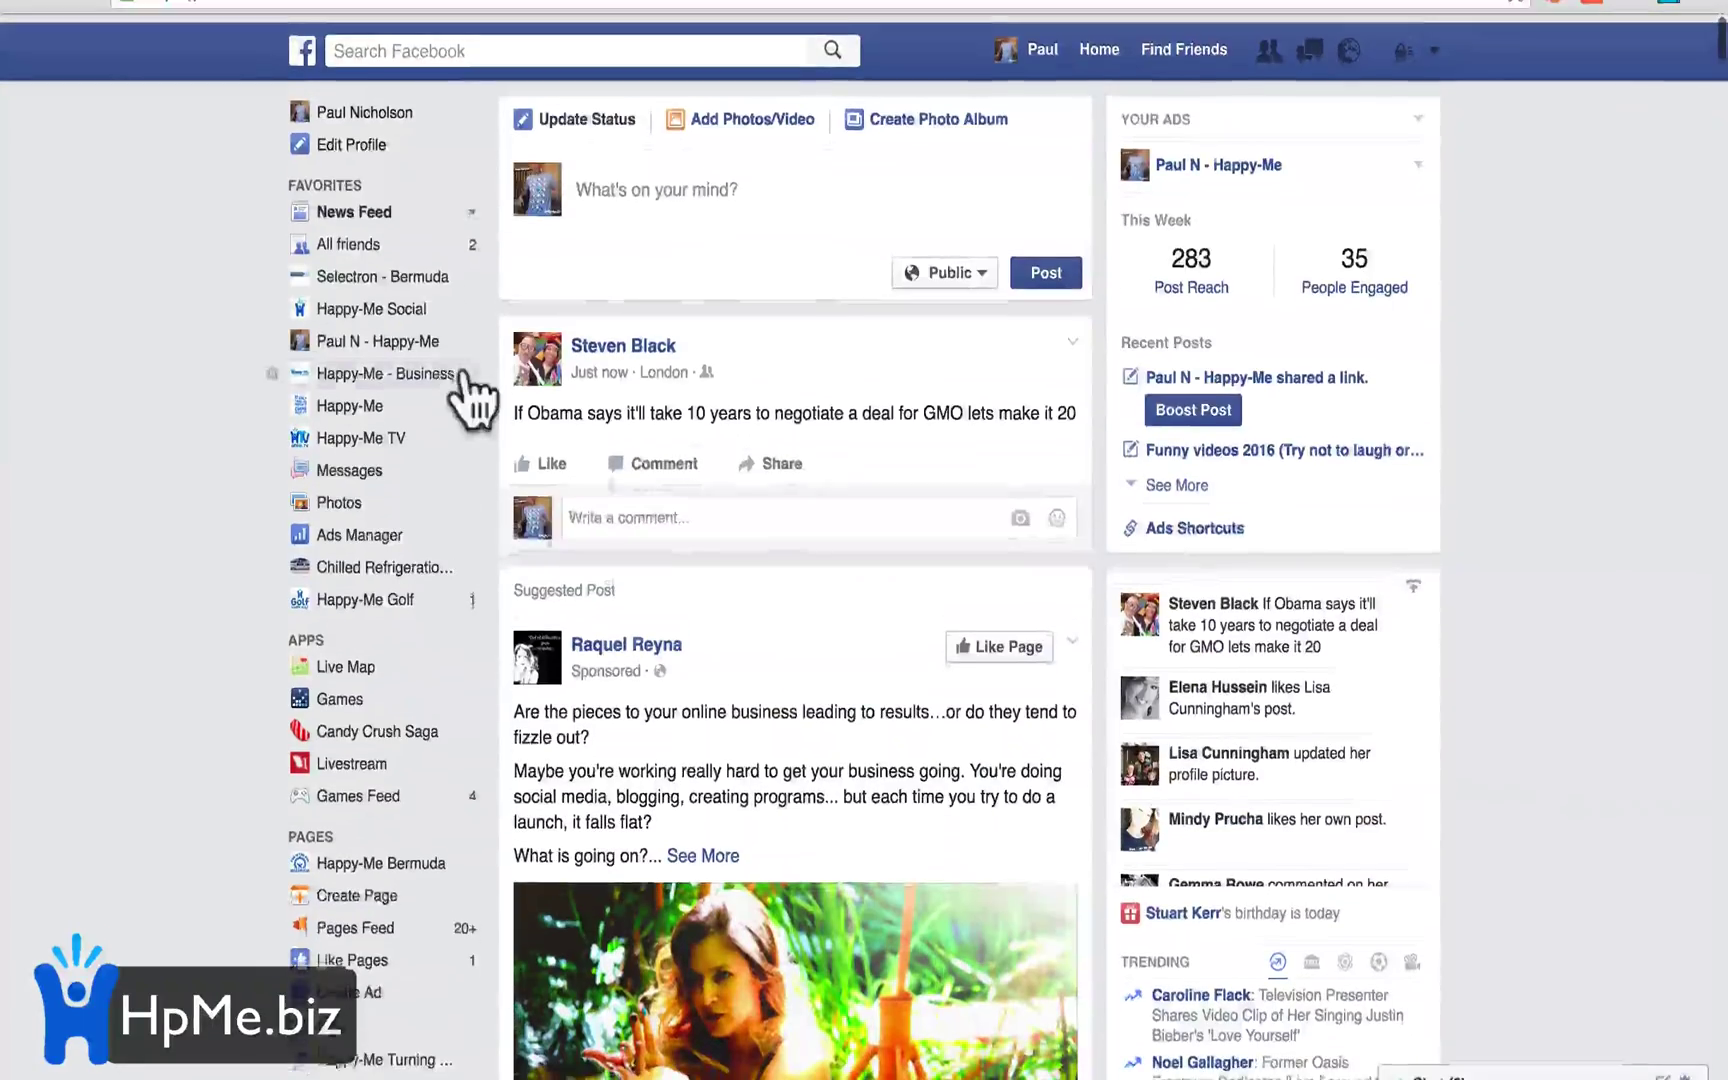
{"action": "left_click", "coordinate": [246, 5]}
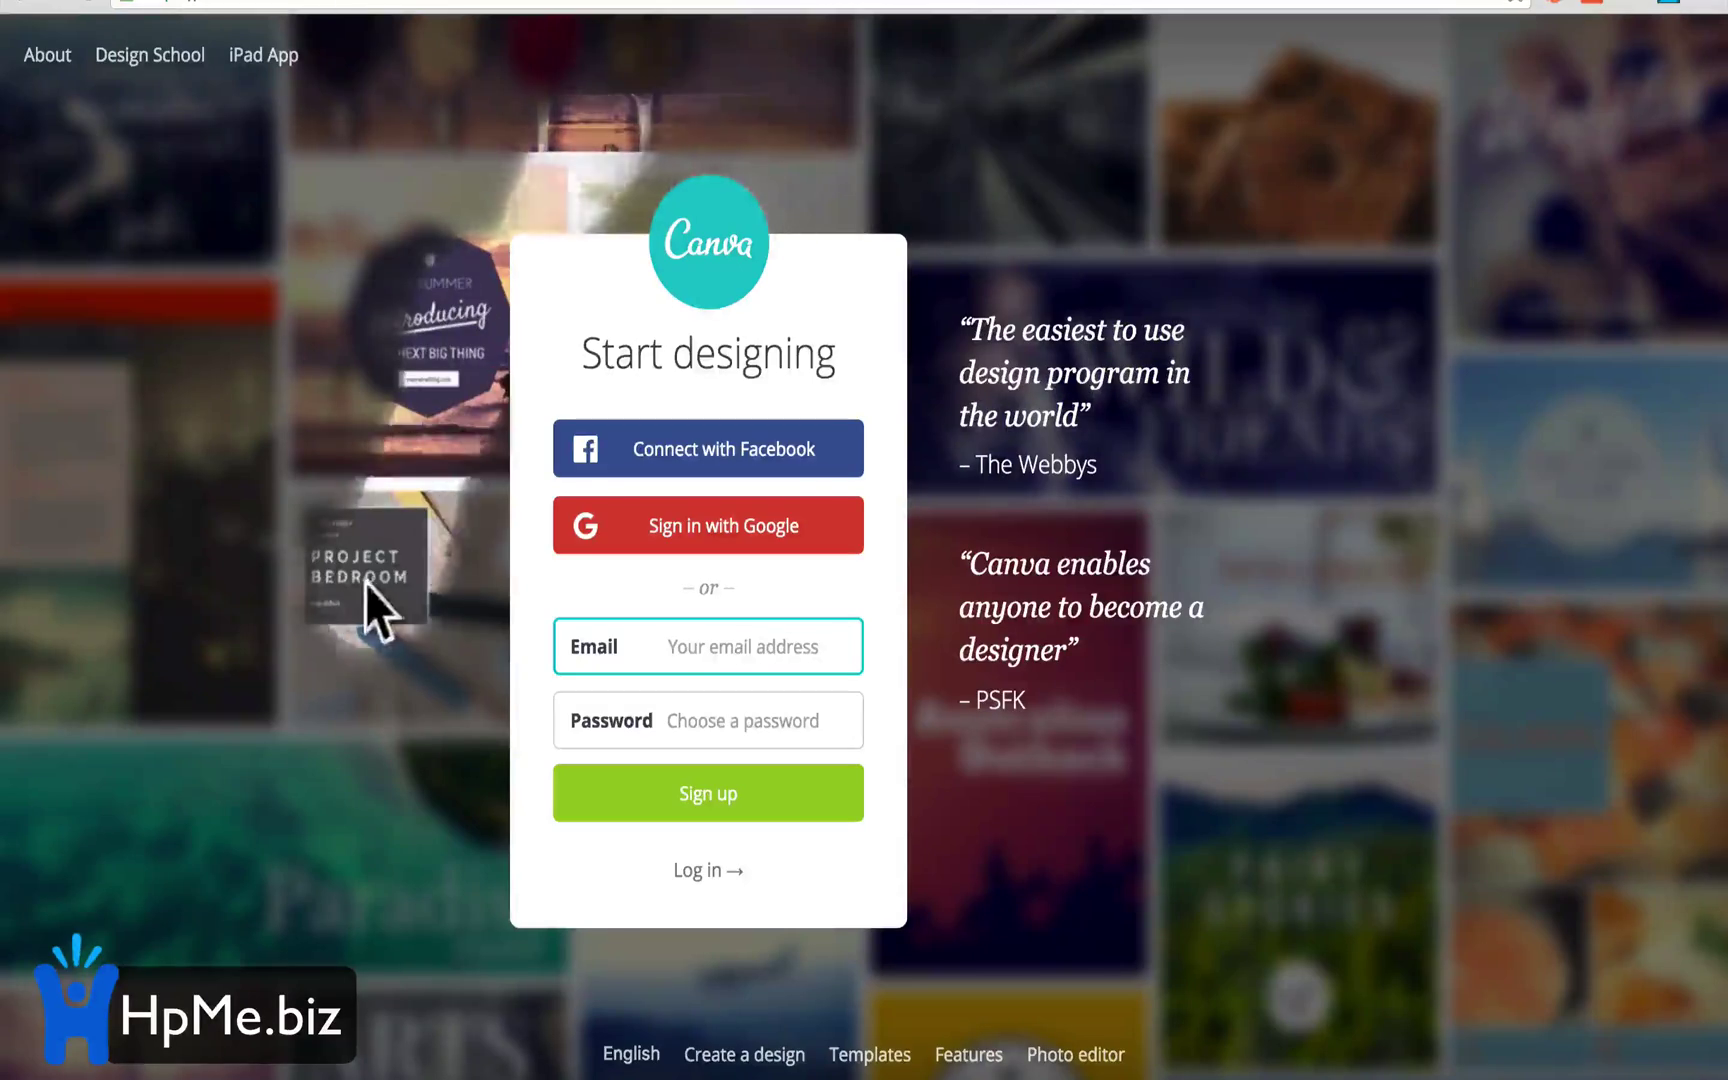
Sign in to Canva using Connect with Facebook
{"action": "left_click", "coordinate": [770, 460]}
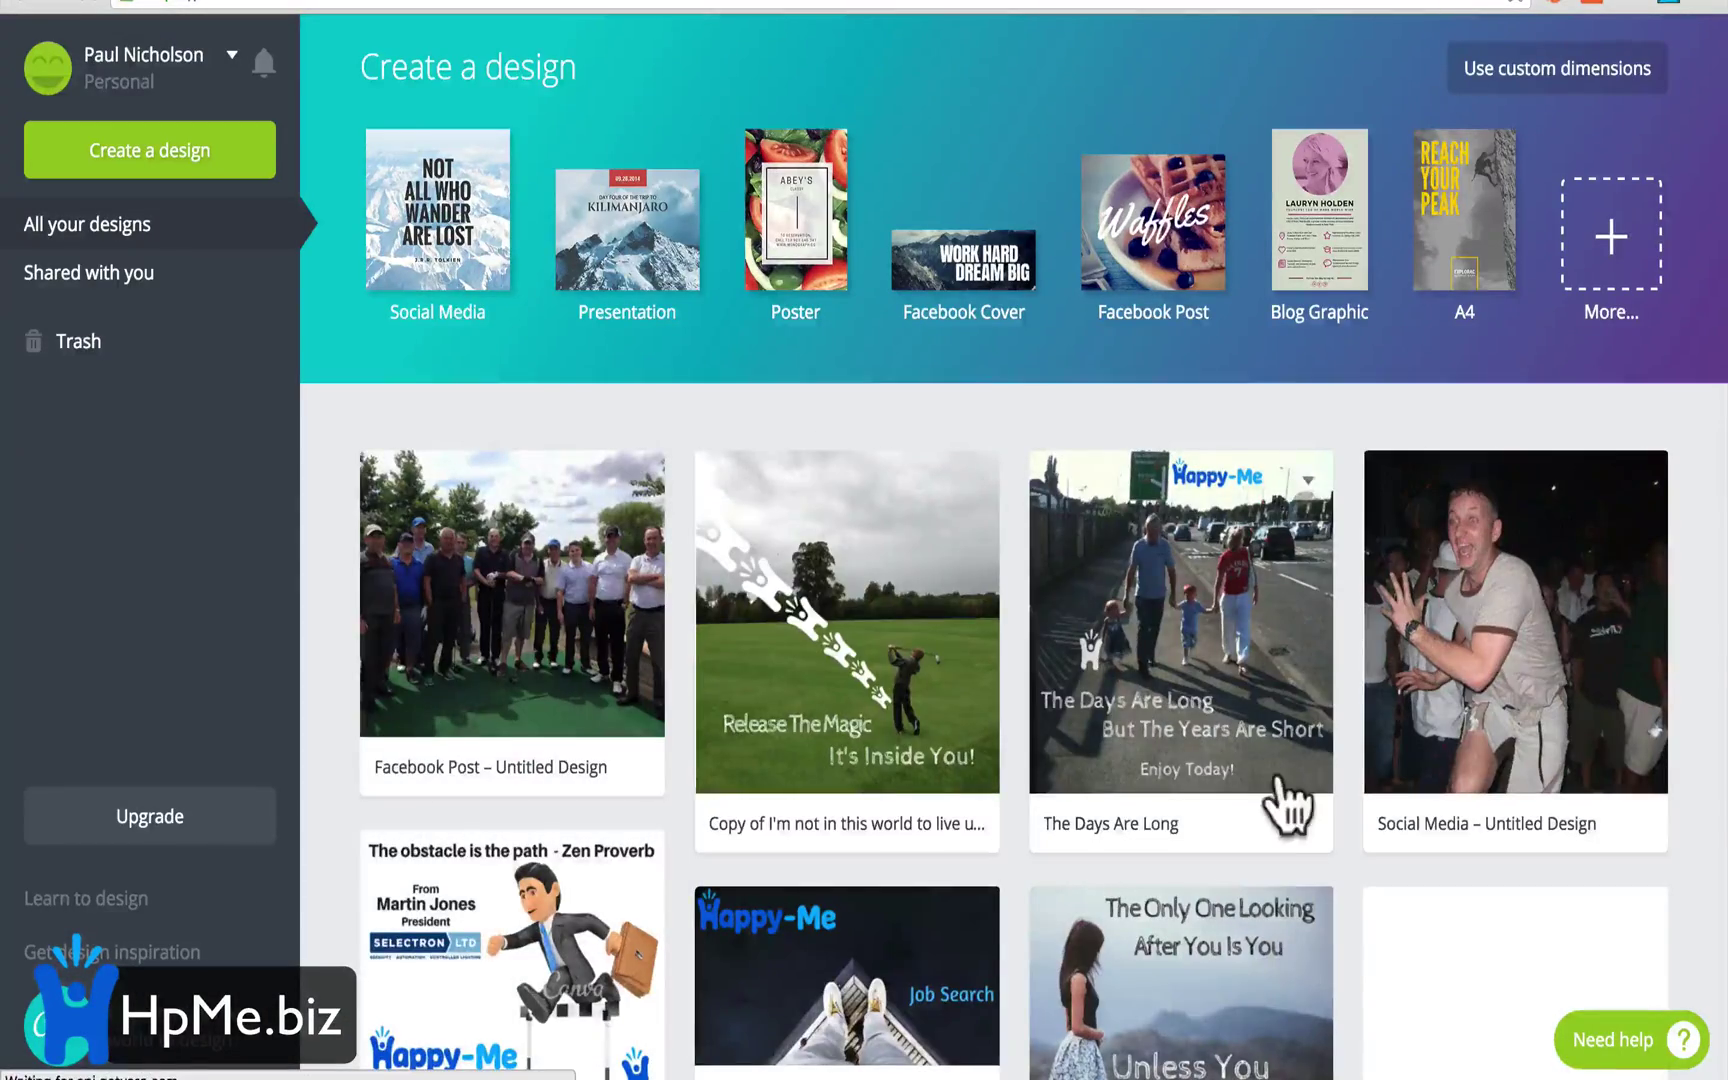
{"action": "scroll", "coordinate": [1285, 800], "scroll_direction": "down", "scroll_amount": 10}
{"action": "scroll", "coordinate": [1285, 800], "scroll_direction": "up", "scroll_amount": 8}
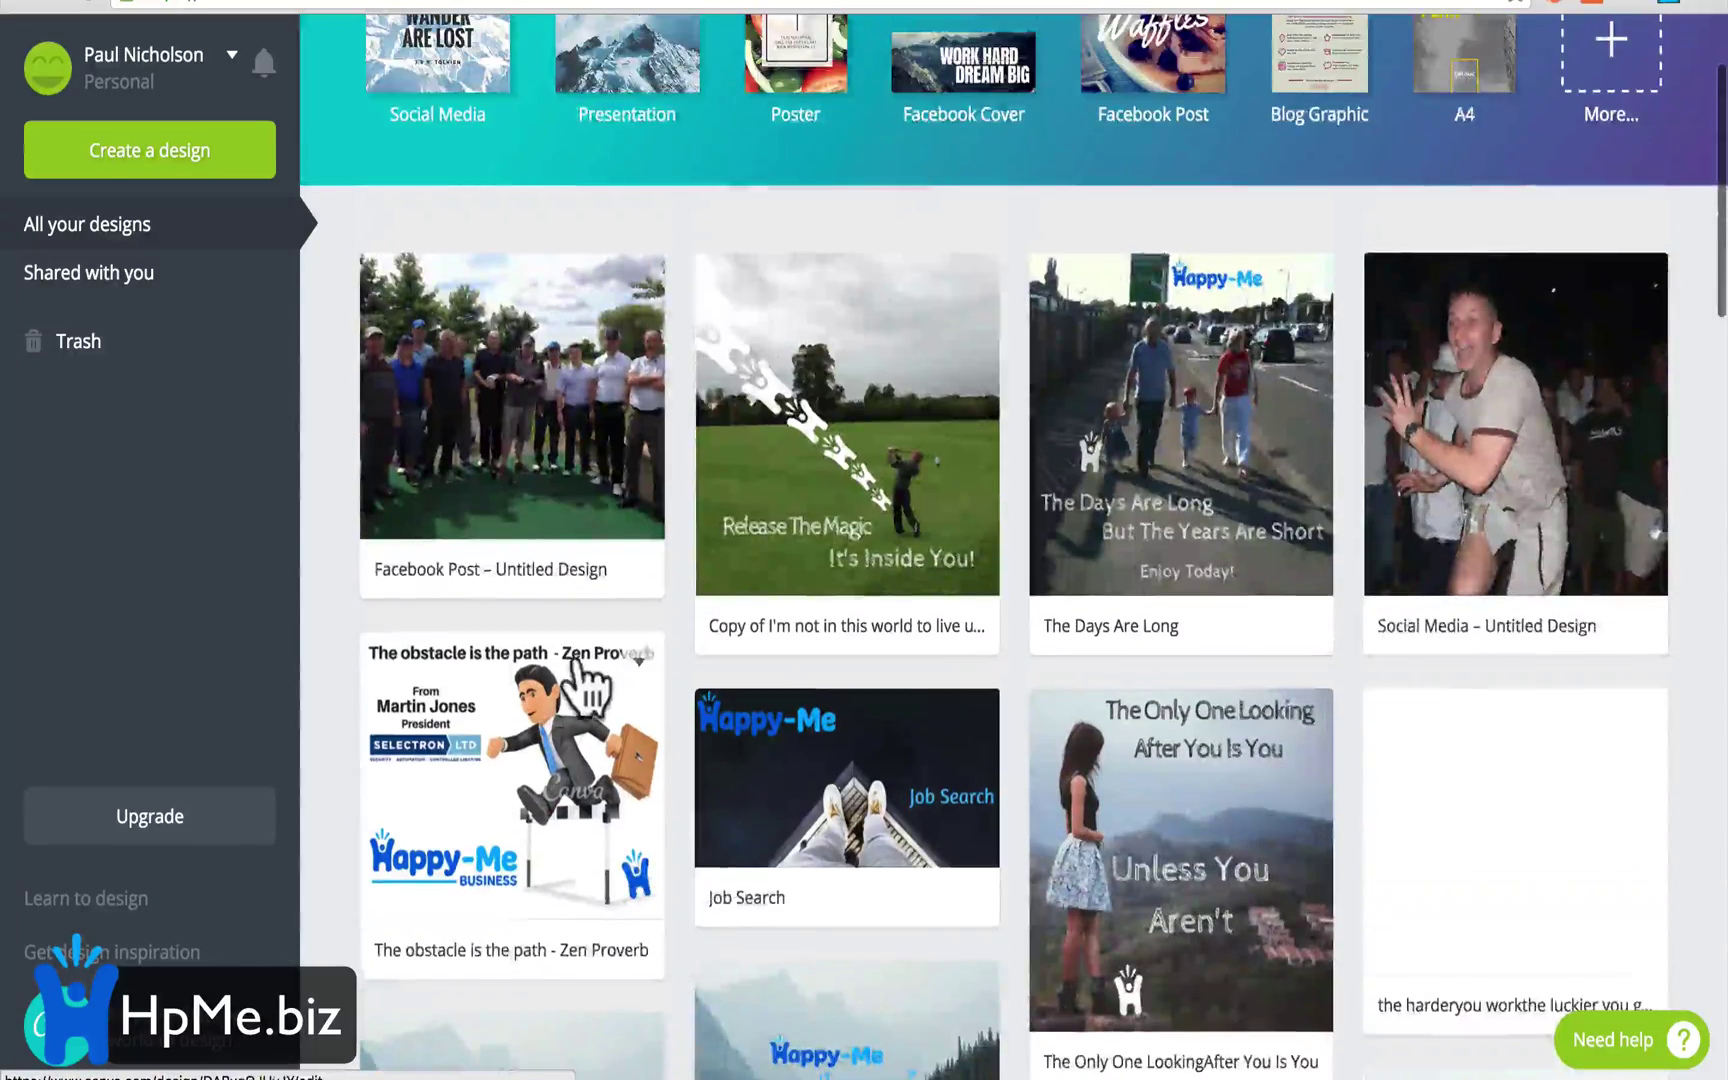
{"action": "scroll", "coordinate": [588, 690], "scroll_direction": "down", "scroll_amount": 4}
{"action": "scroll", "coordinate": [1022, 702], "scroll_direction": "up", "scroll_amount": 2}
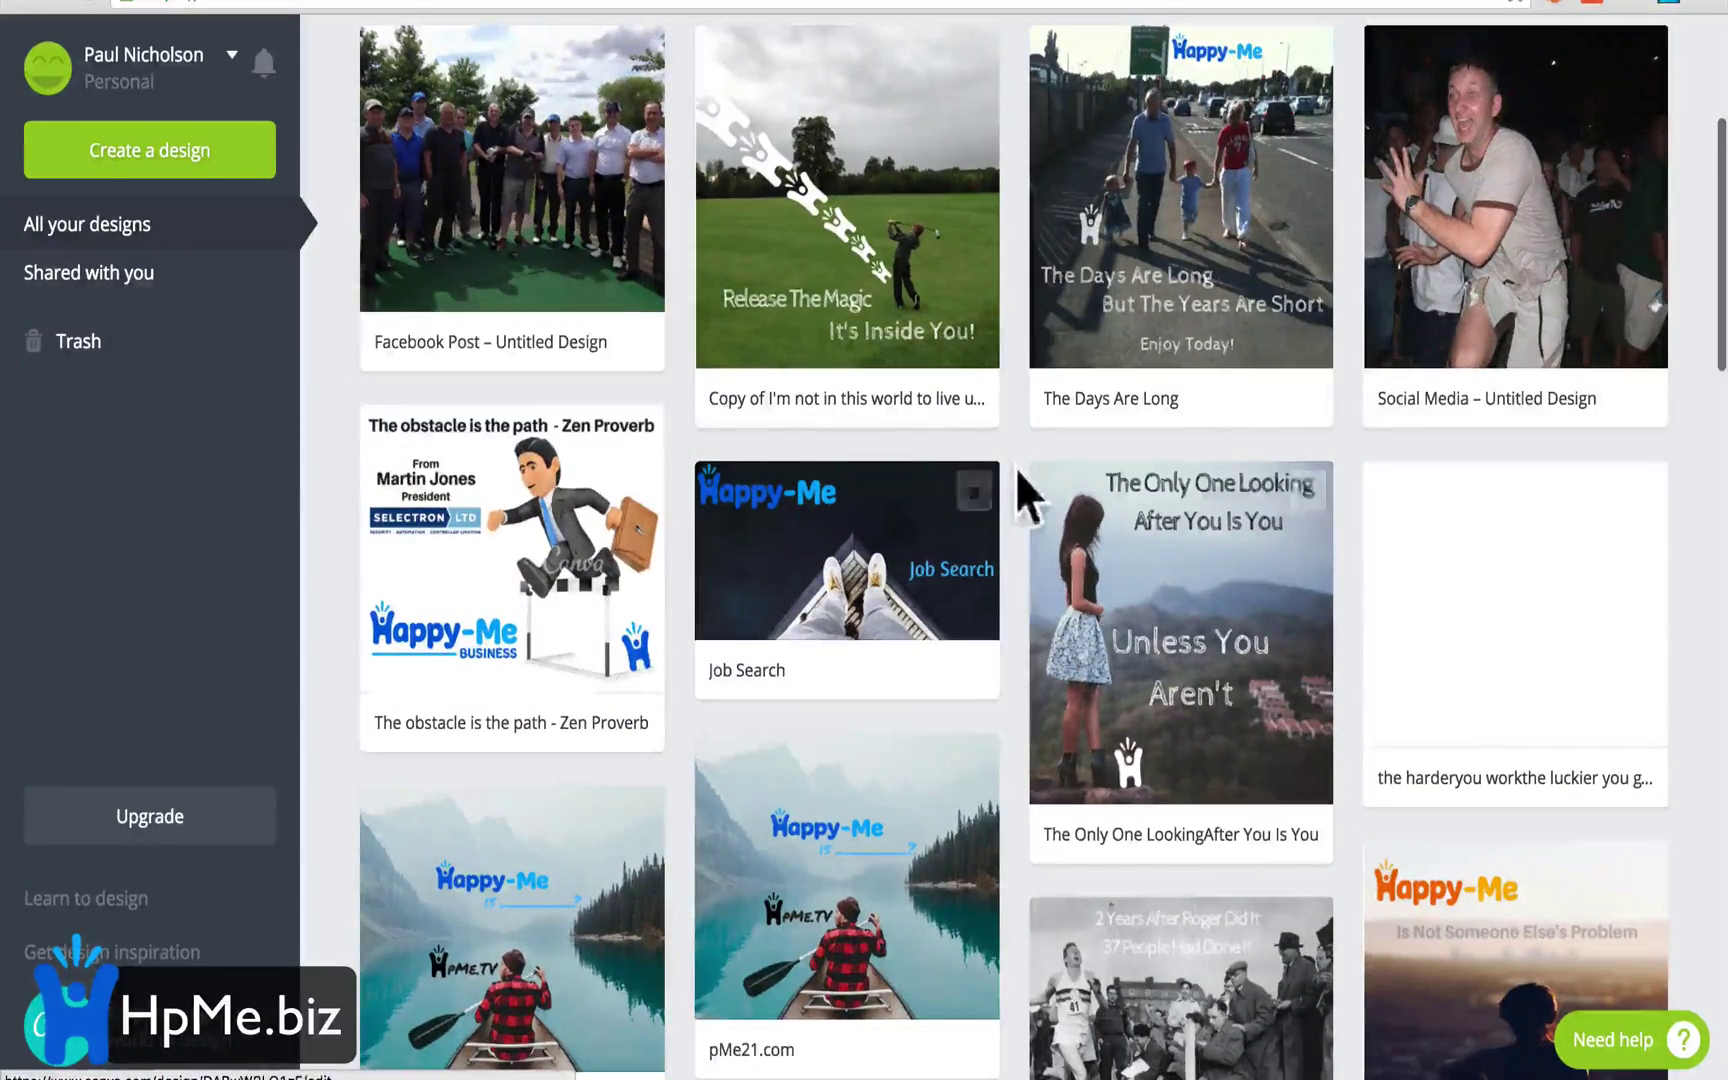
Browse All your designs and expand the full Create a design list
{"action": "scroll", "coordinate": [1015, 468], "scroll_direction": "up", "scroll_amount": 5}
{"action": "scroll", "coordinate": [1034, 540], "scroll_direction": "down", "scroll_amount": 15}
{"action": "scroll", "coordinate": [1050, 640], "scroll_direction": "down", "scroll_amount": 20}
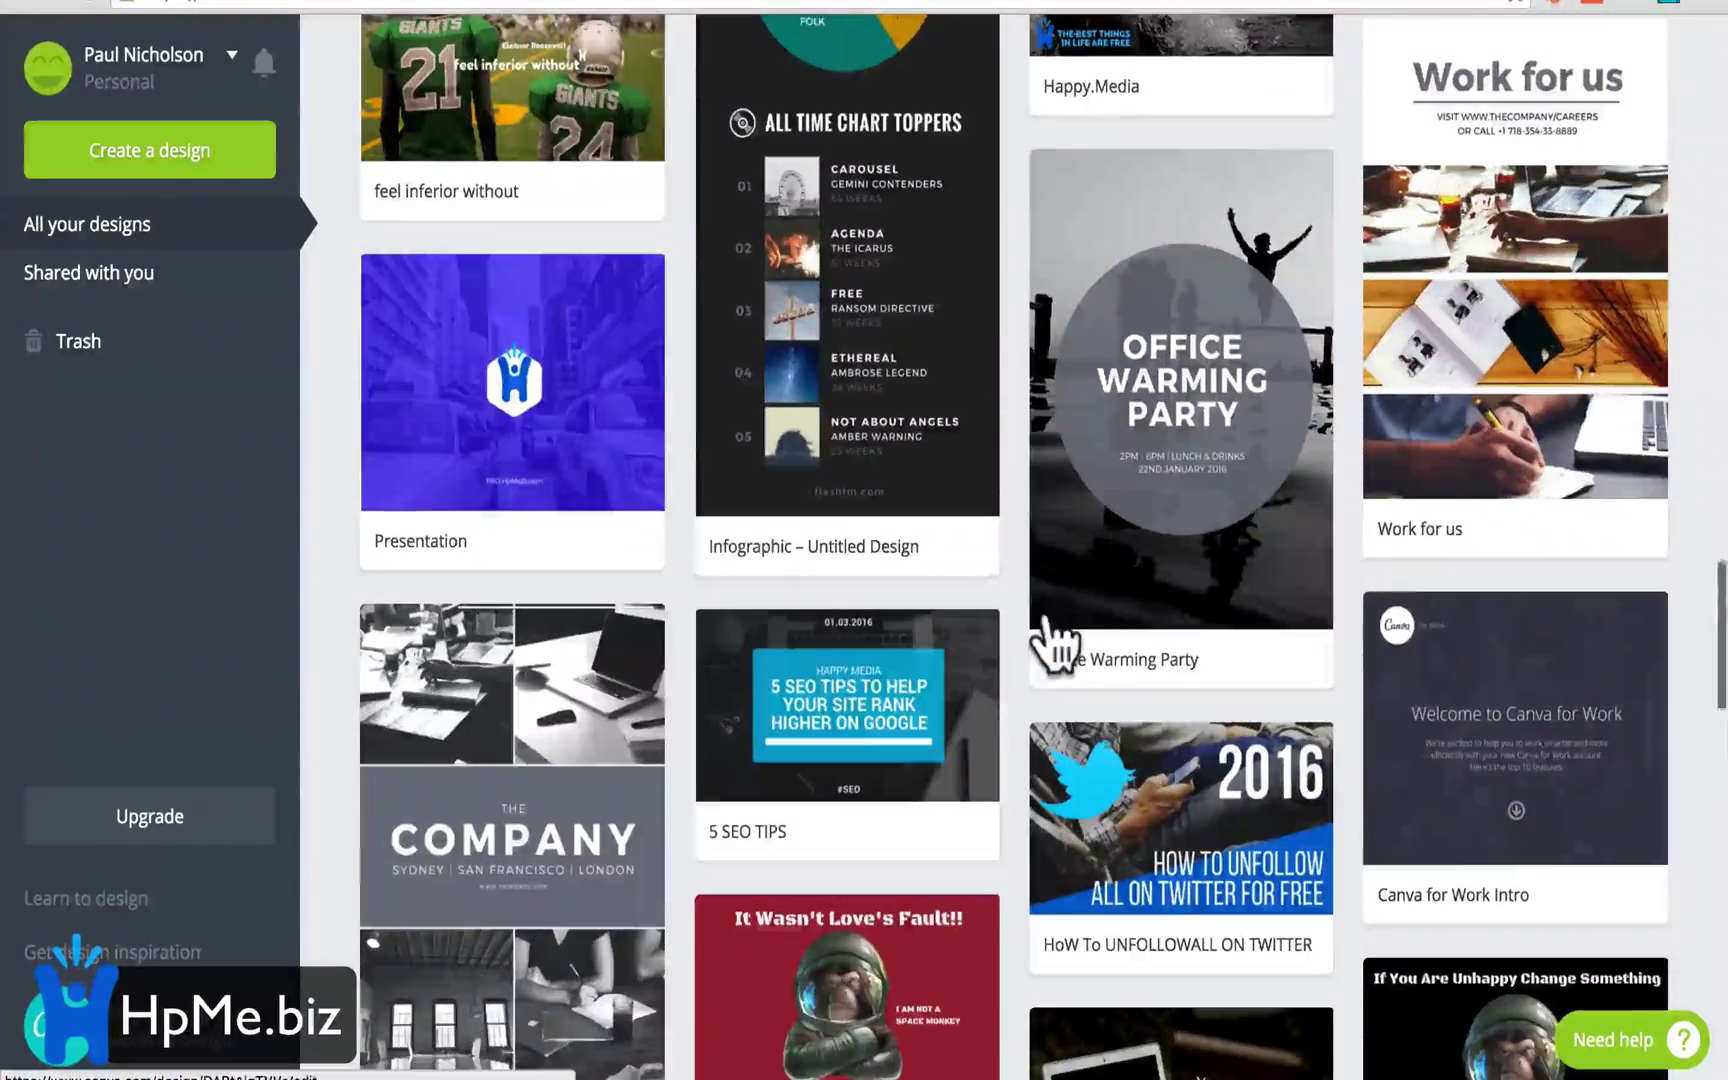
{"action": "scroll", "coordinate": [1050, 640], "scroll_direction": "down", "scroll_amount": 20}
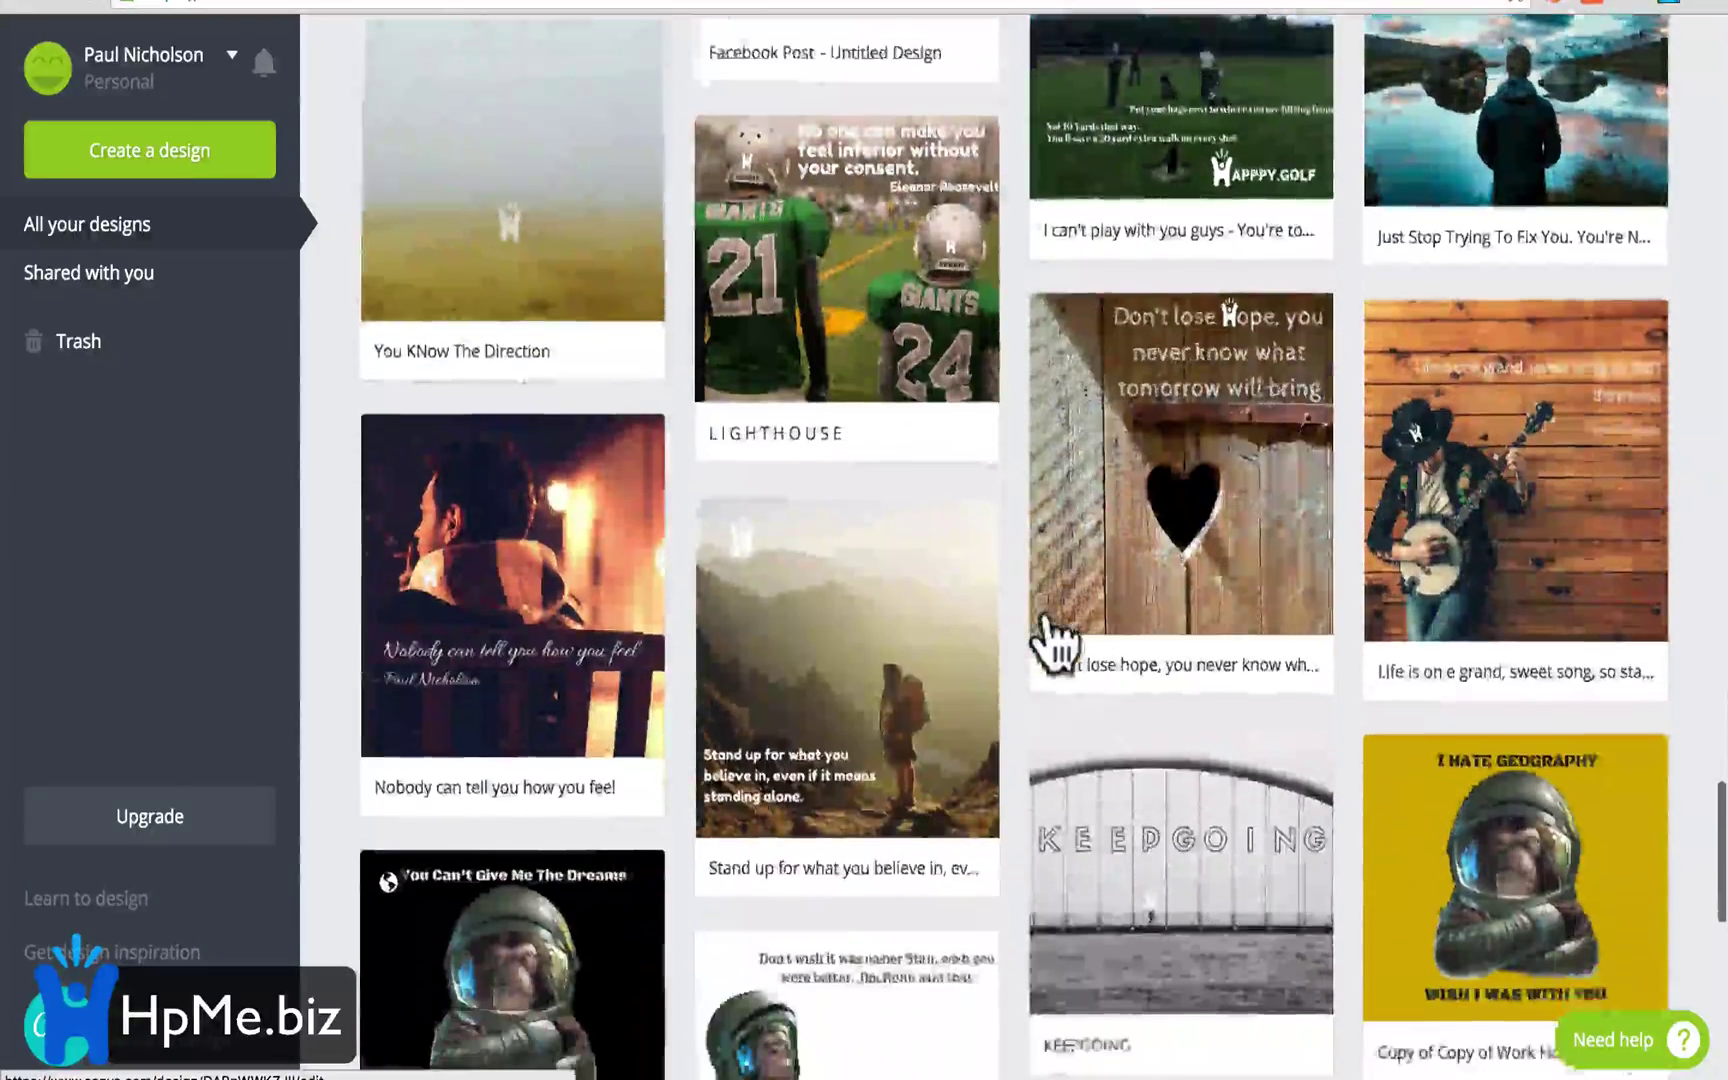
{"action": "scroll", "coordinate": [1044, 609], "scroll_direction": "down", "scroll_amount": 3}
{"action": "scroll", "coordinate": [1044, 609], "scroll_direction": "up", "scroll_amount": 20}
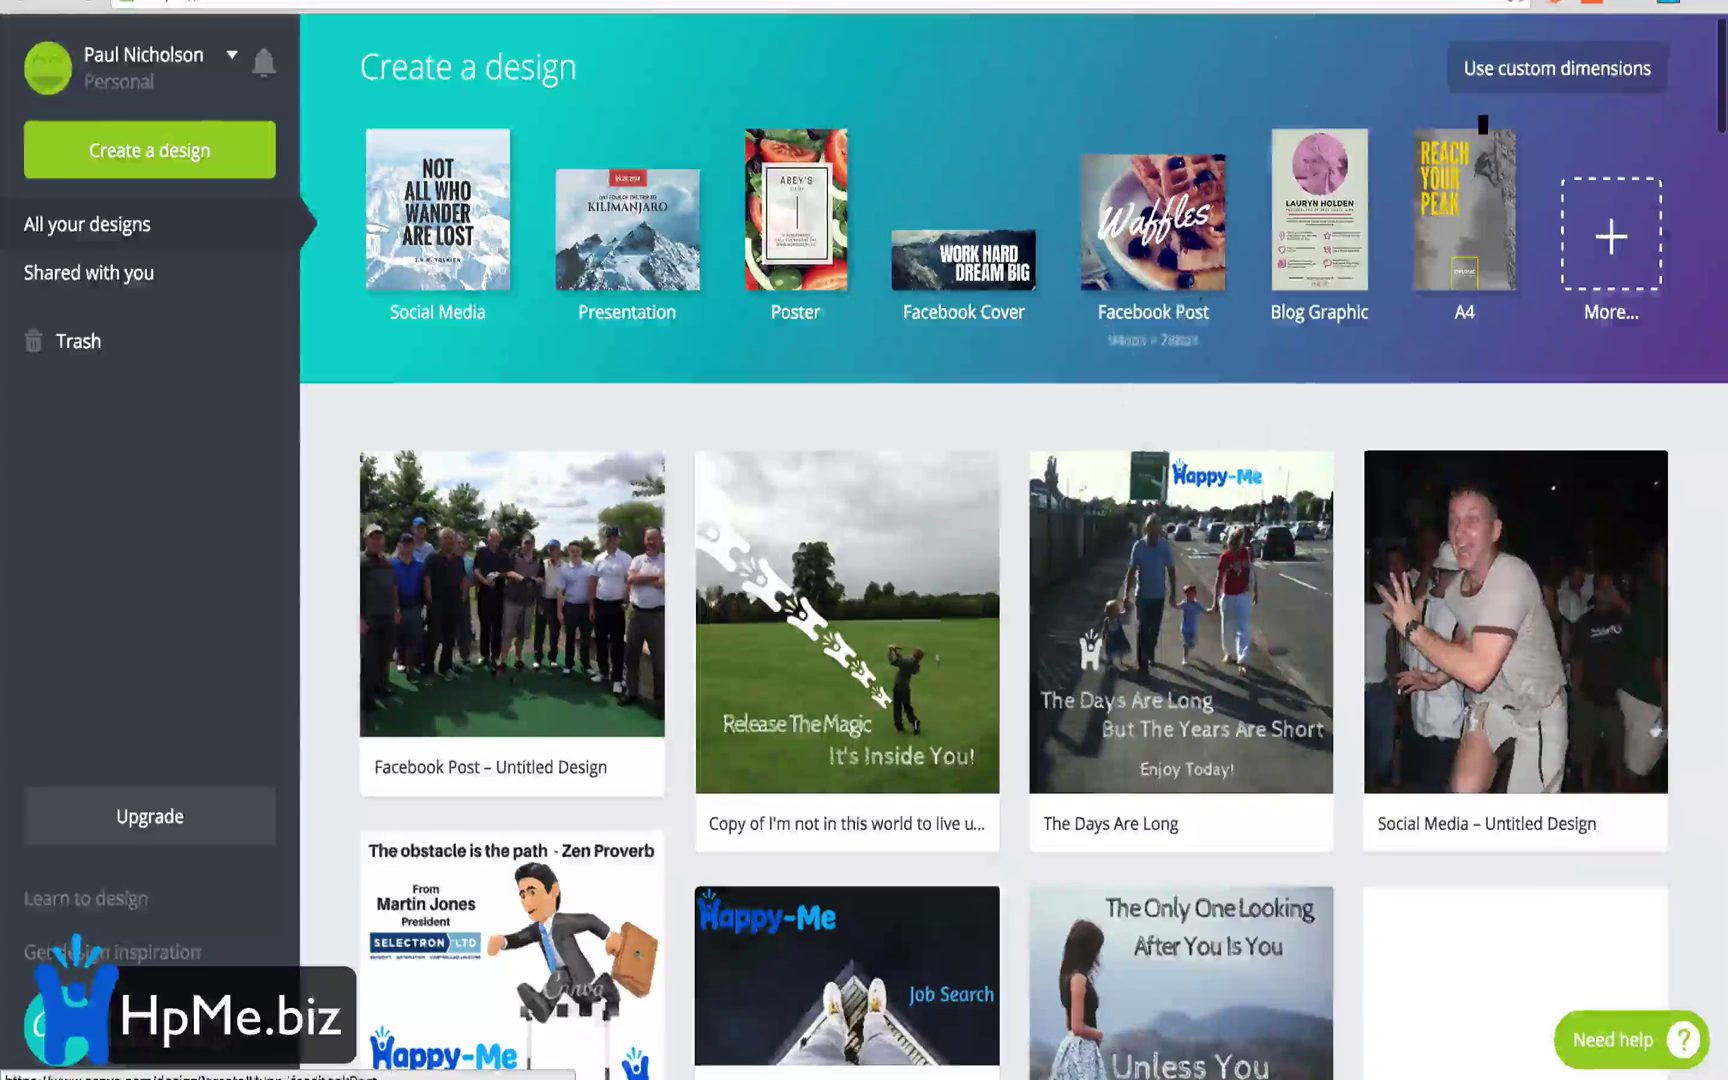
{"action": "left_click", "coordinate": [1600, 245]}
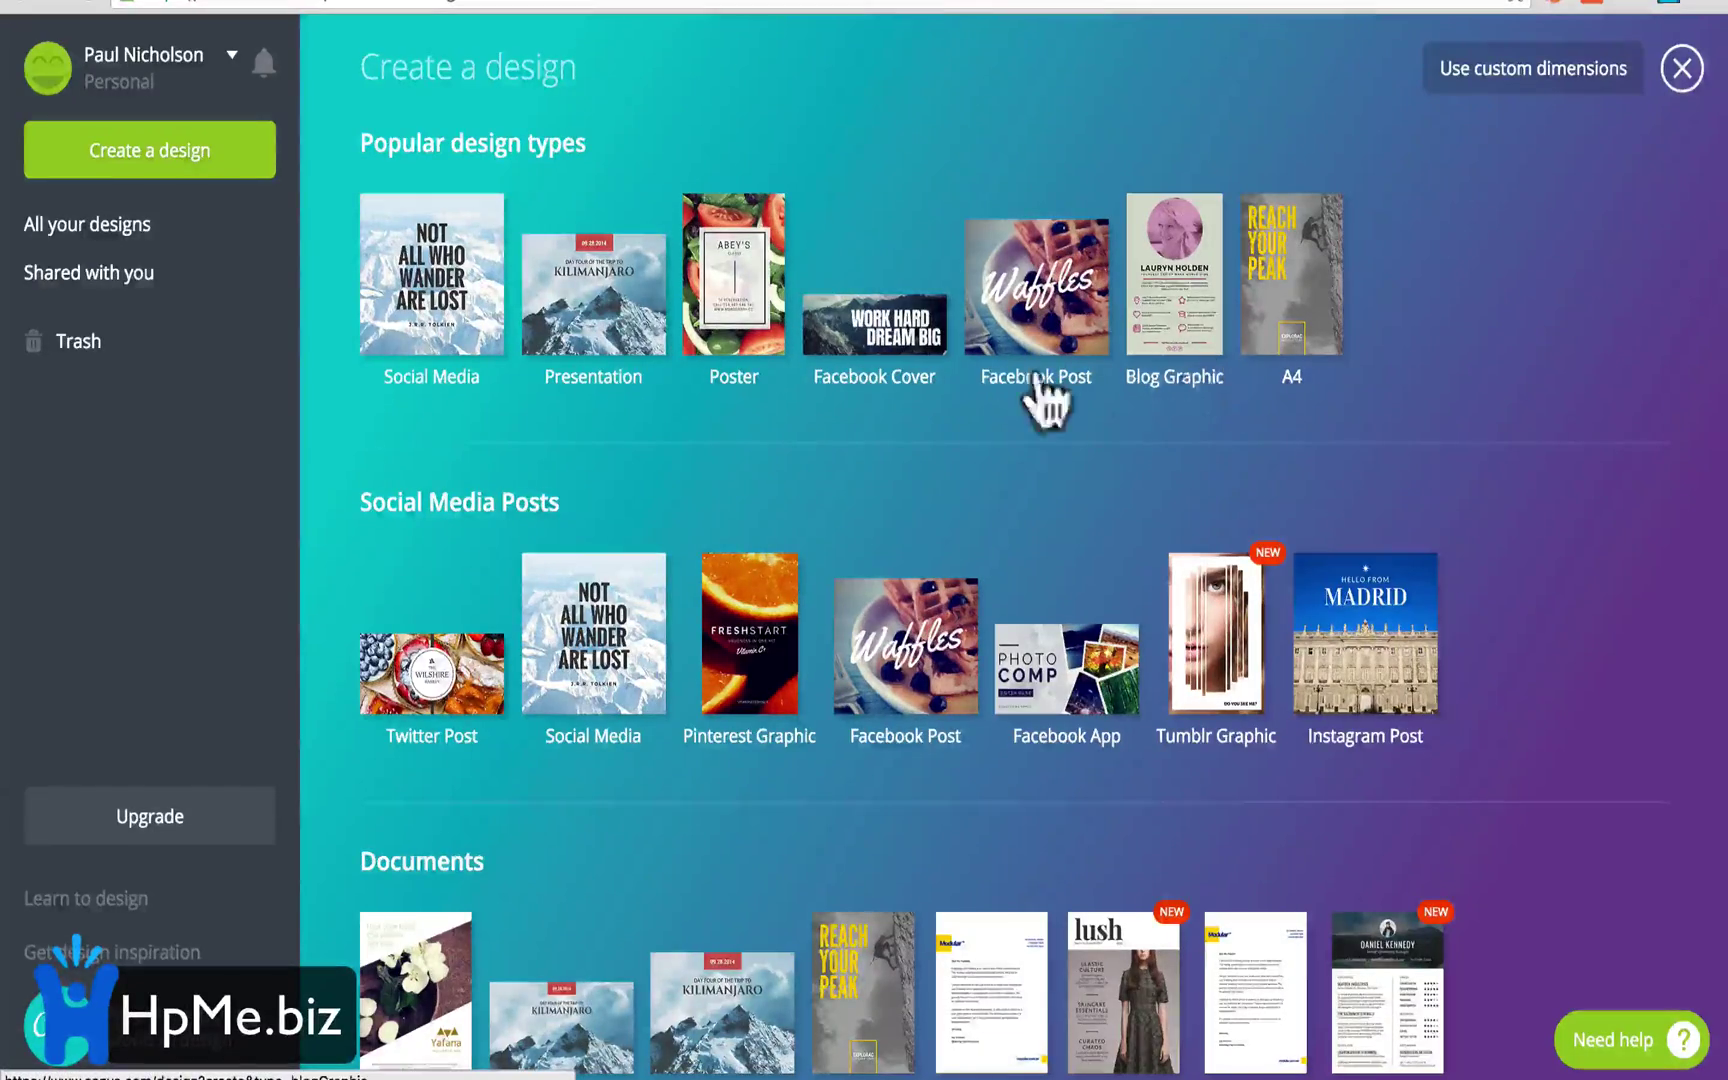
Create a blank Facebook Post from the Popular design types
{"action": "scroll", "coordinate": [1030, 410], "scroll_direction": "down", "scroll_amount": 10}
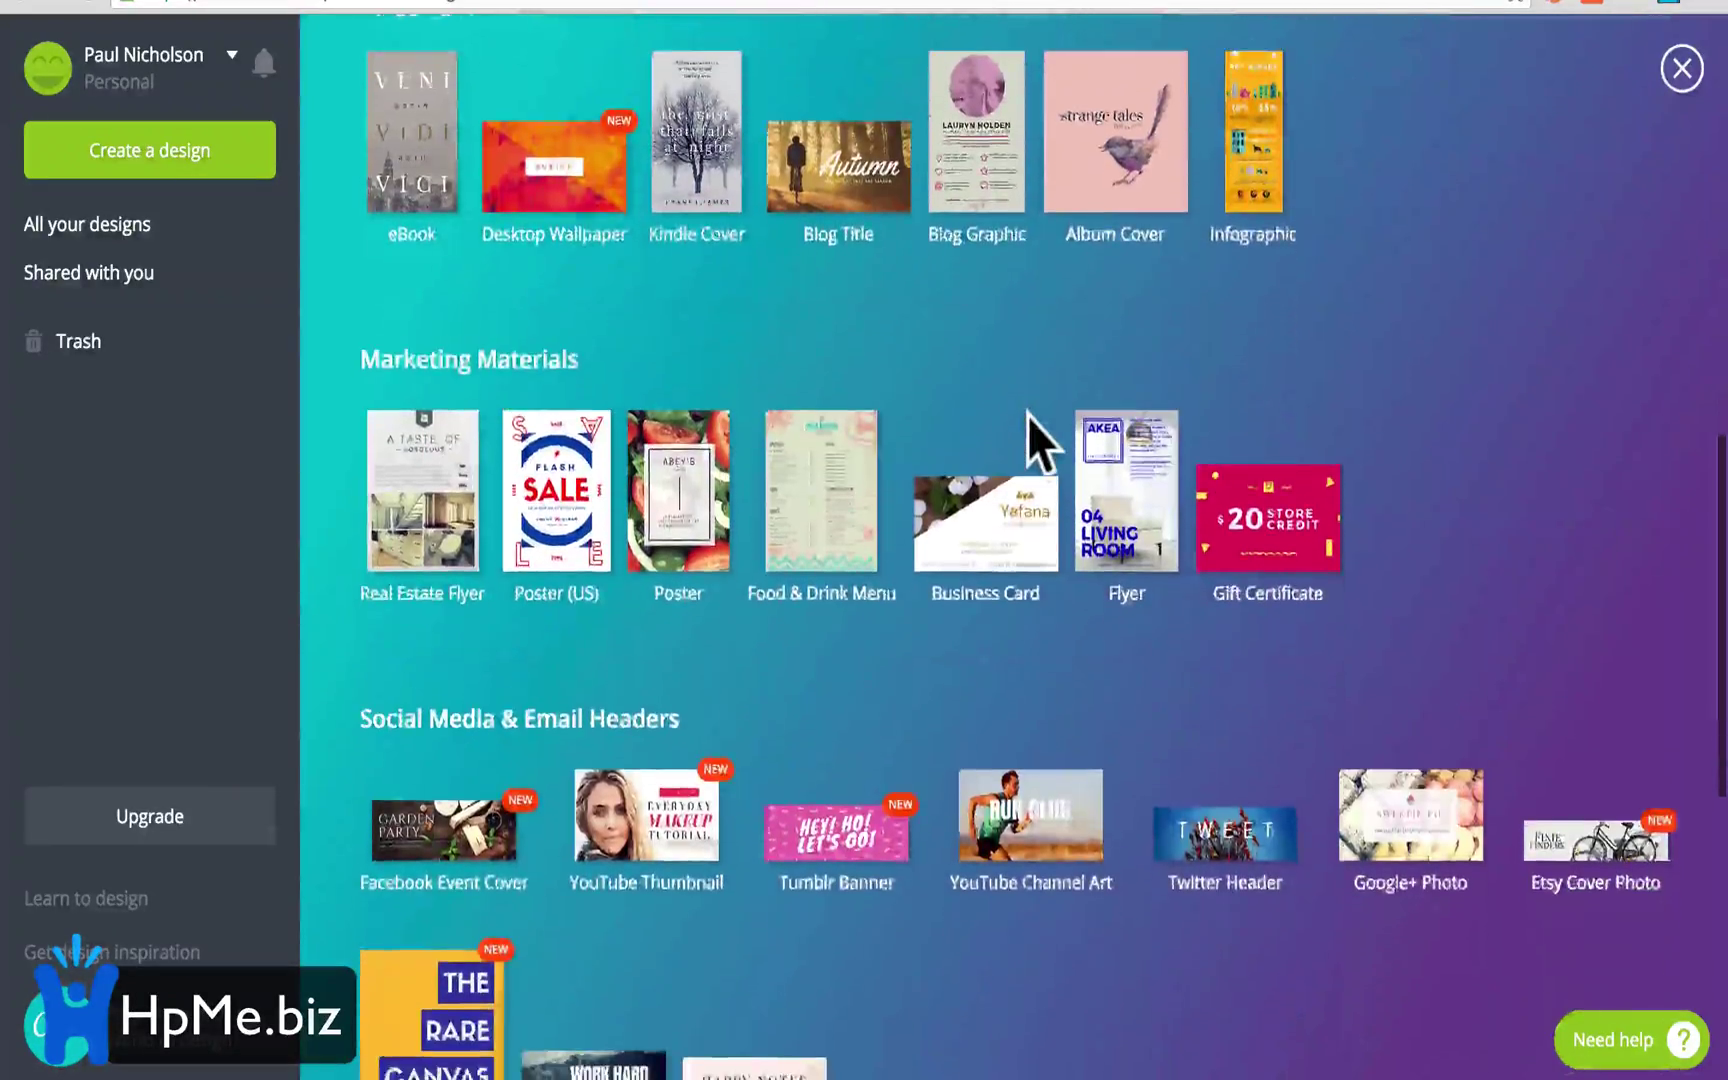
{"action": "scroll", "coordinate": [1027, 416], "scroll_direction": "down", "scroll_amount": 5}
{"action": "scroll", "coordinate": [1027, 416], "scroll_direction": "up", "scroll_amount": 18}
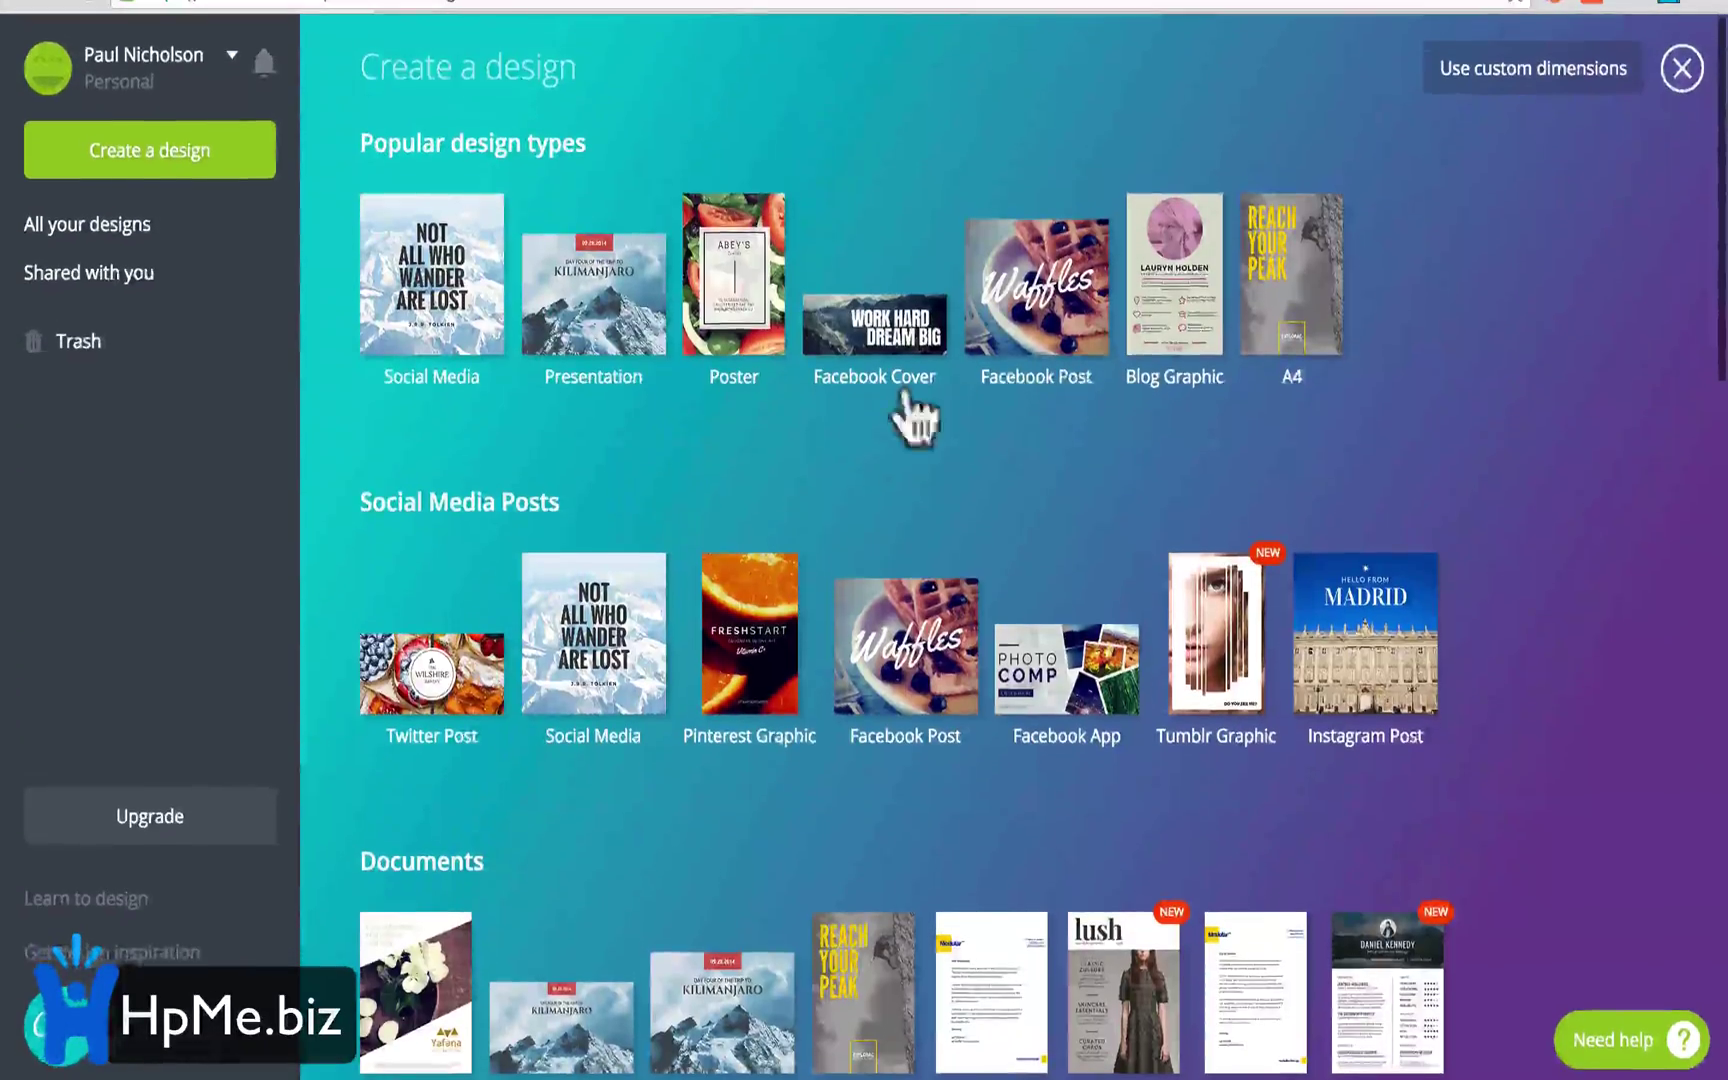
{"action": "left_click", "coordinate": [1040, 310]}
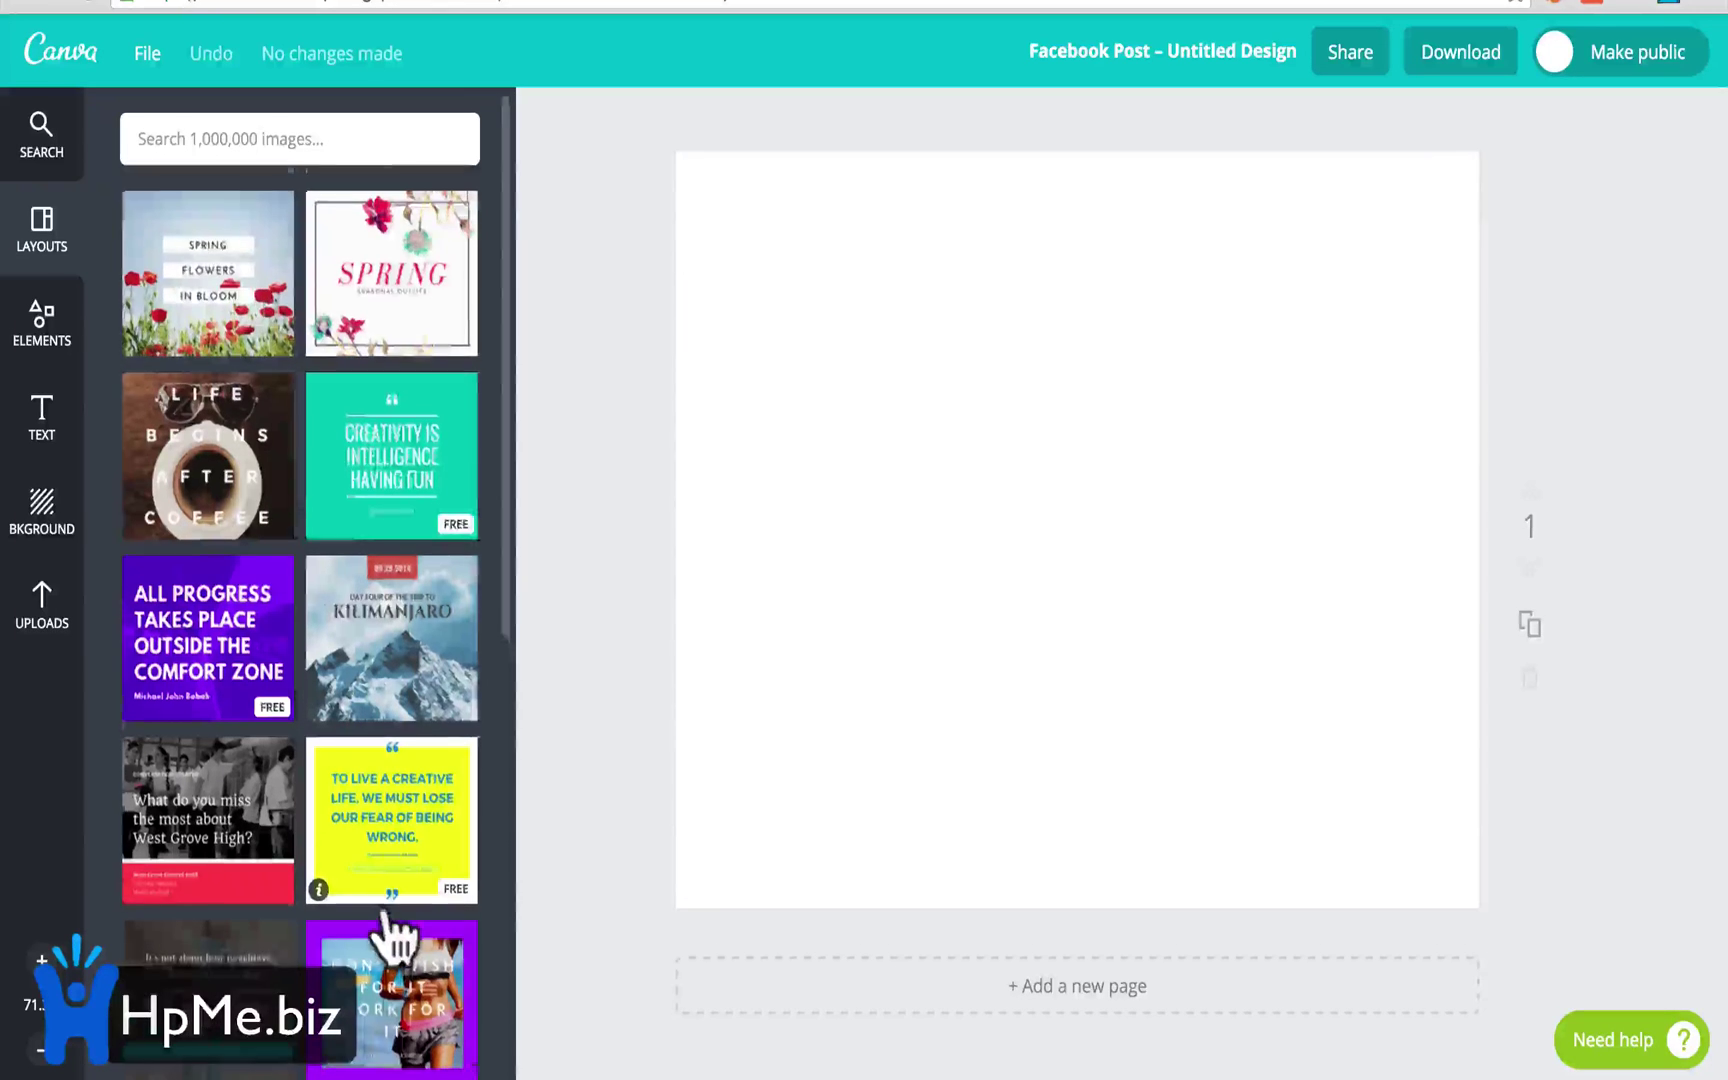
Try the Don't wish for it, Spring and Creativity layouts, settling on the purple ALL PROGRESS quote
{"action": "scroll", "coordinate": [395, 920], "scroll_direction": "down", "scroll_amount": 2}
{"action": "left_click", "coordinate": [430, 800]}
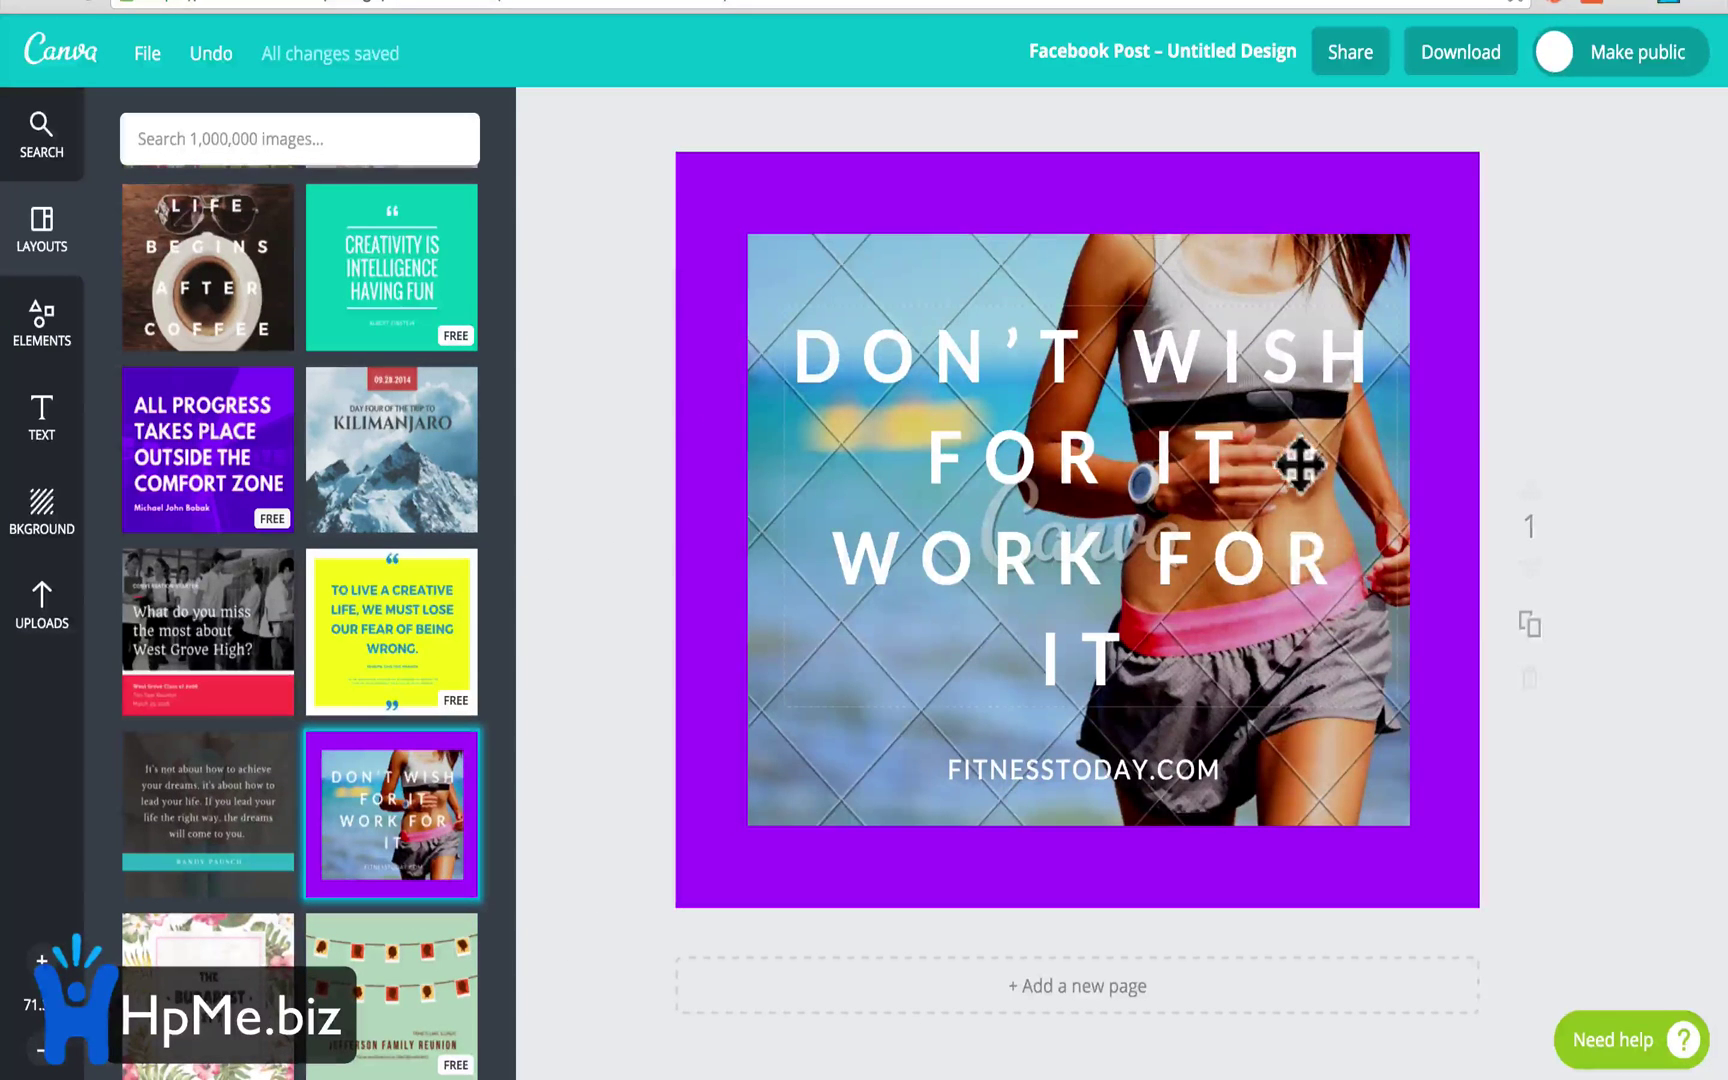
{"action": "scroll", "coordinate": [425, 600], "scroll_direction": "up", "scroll_amount": 2}
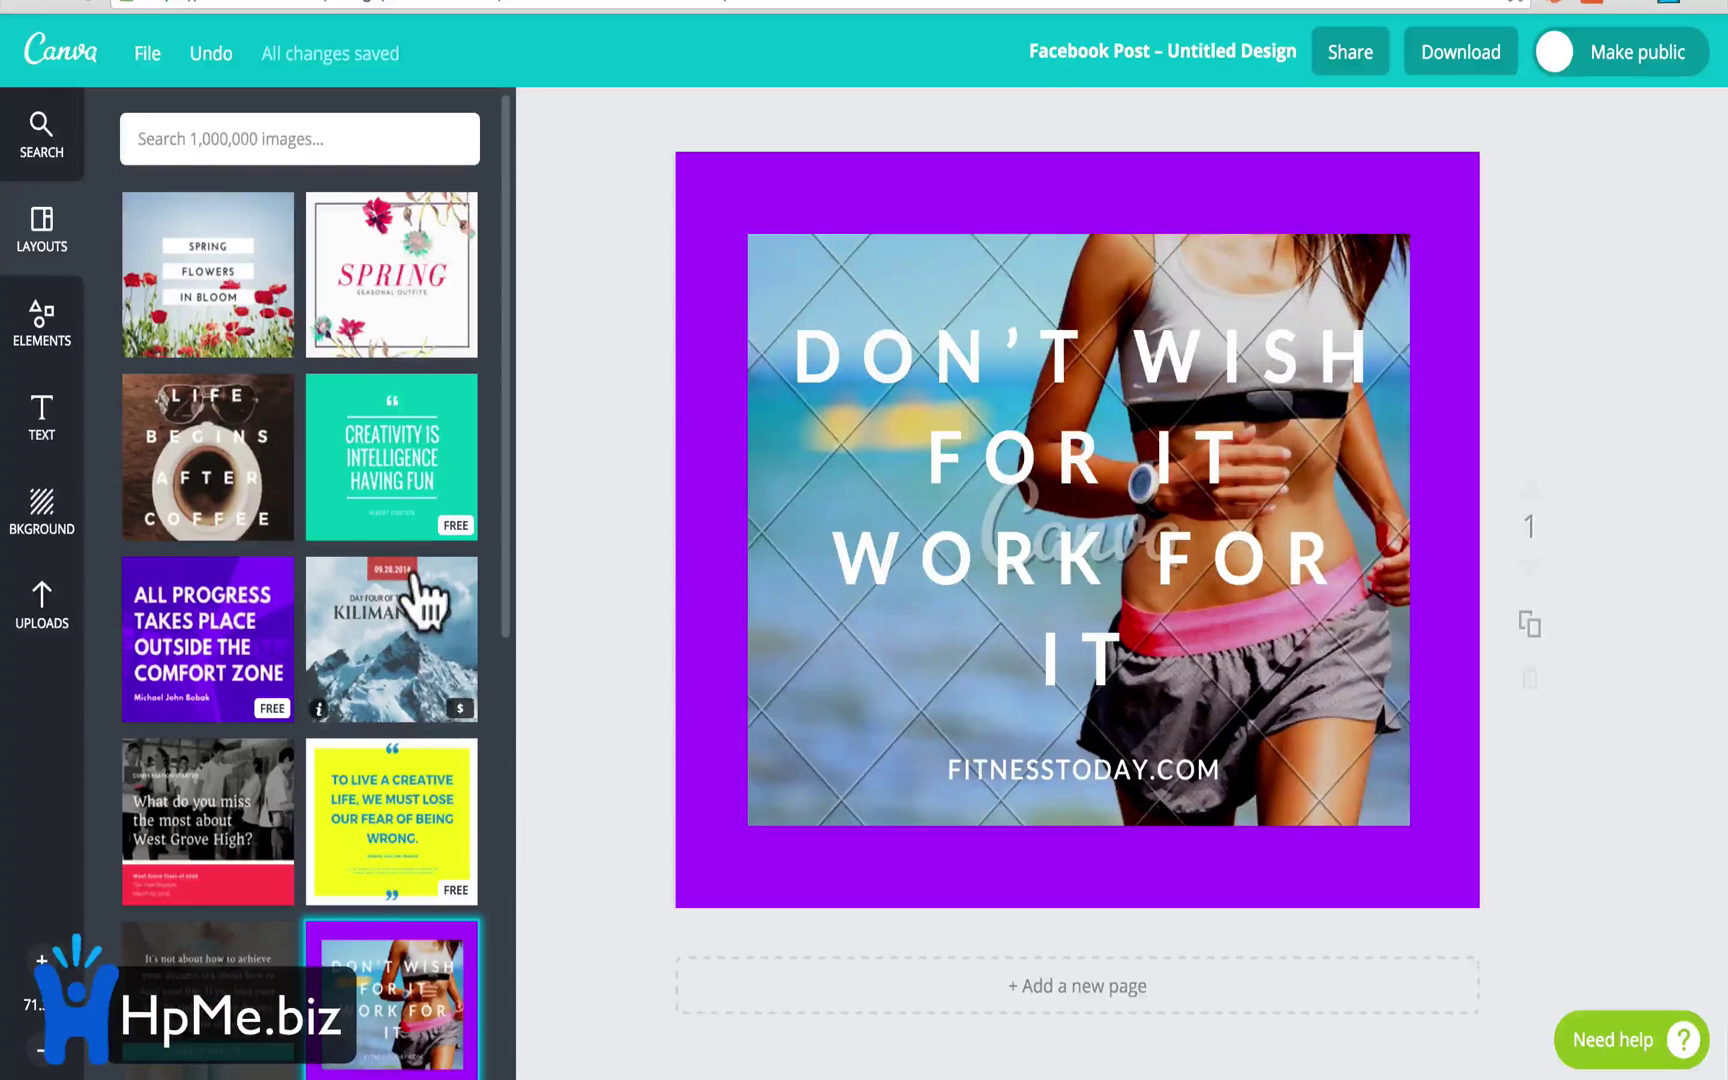
{"action": "left_click", "coordinate": [335, 342]}
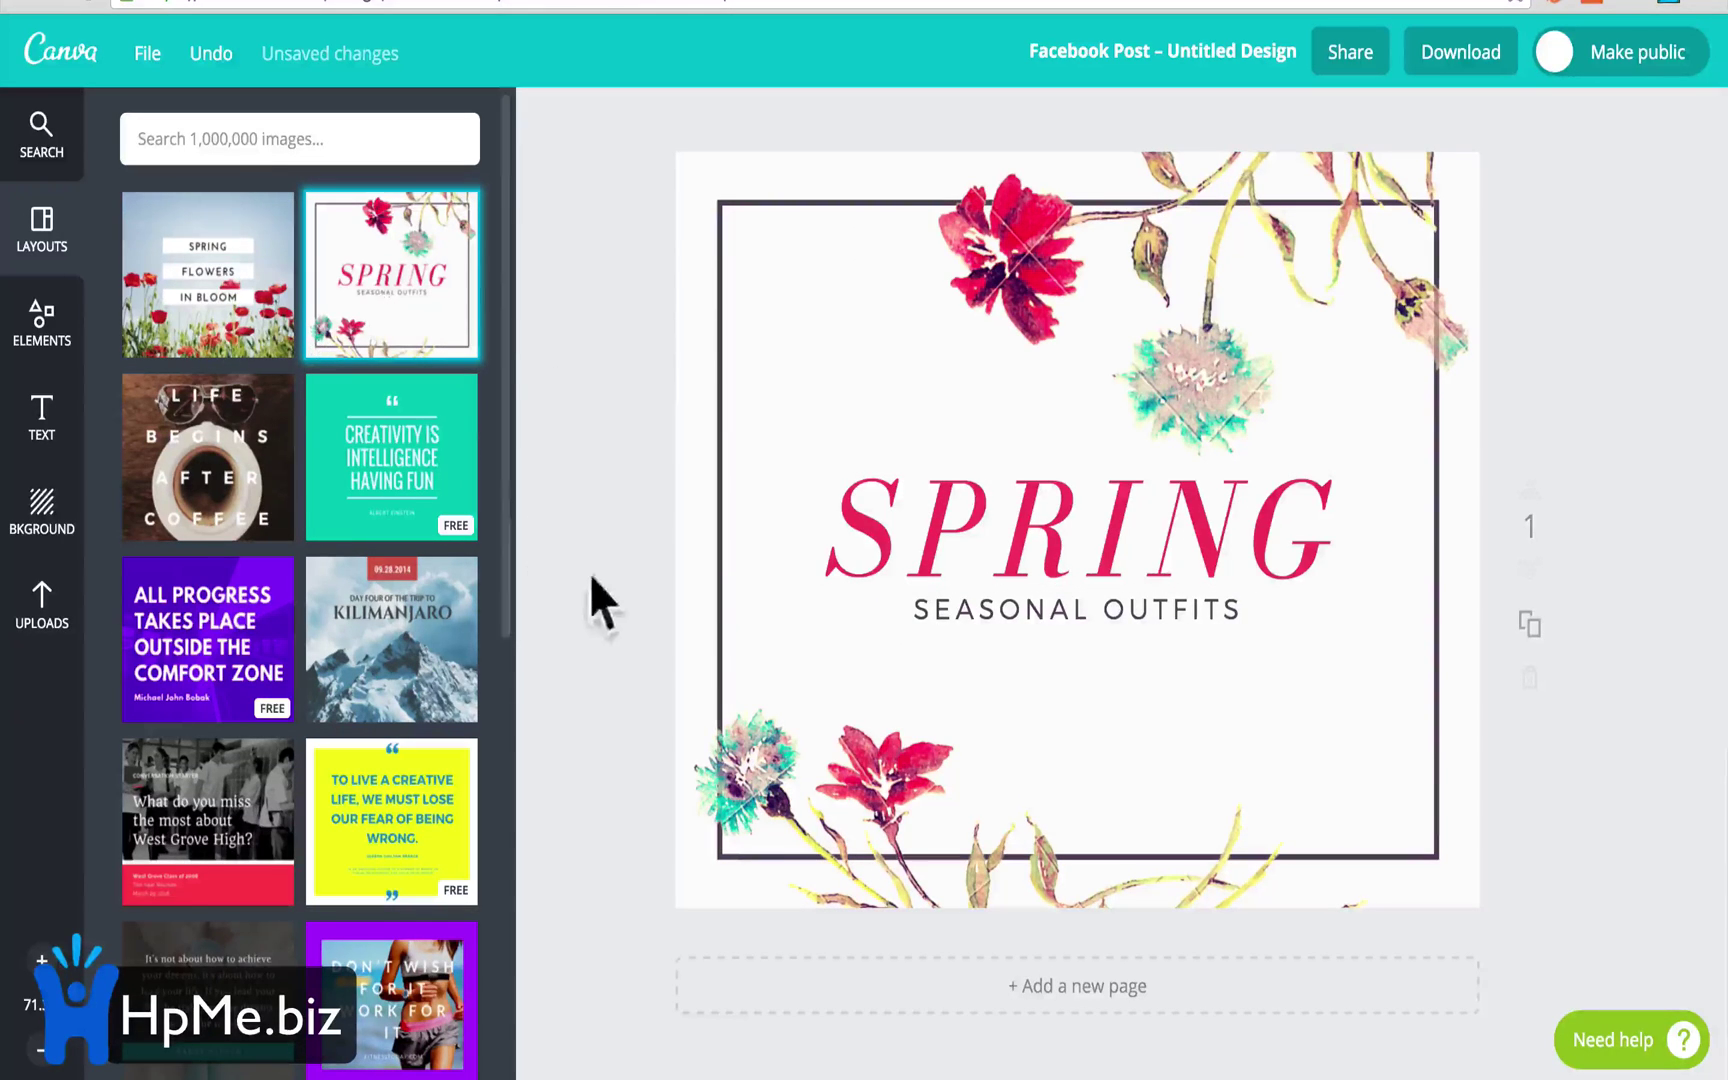
{"action": "left_click", "coordinate": [405, 490]}
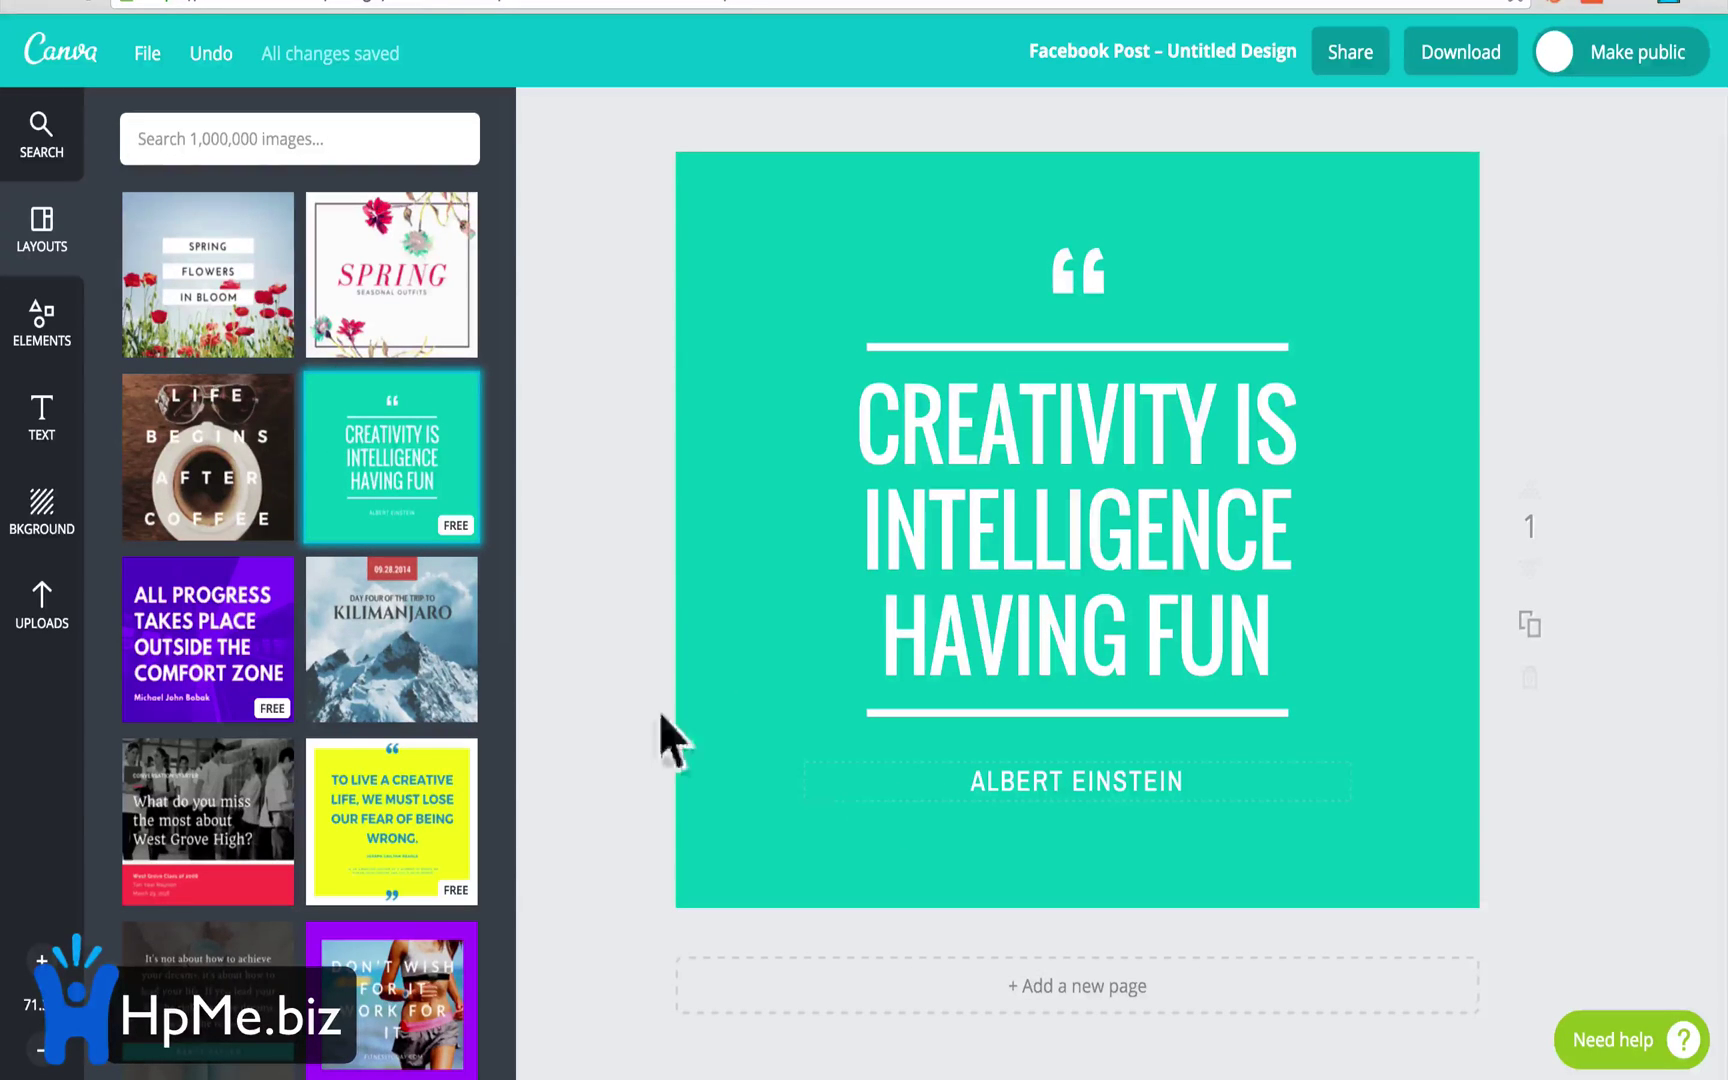
{"action": "left_click", "coordinate": [226, 617]}
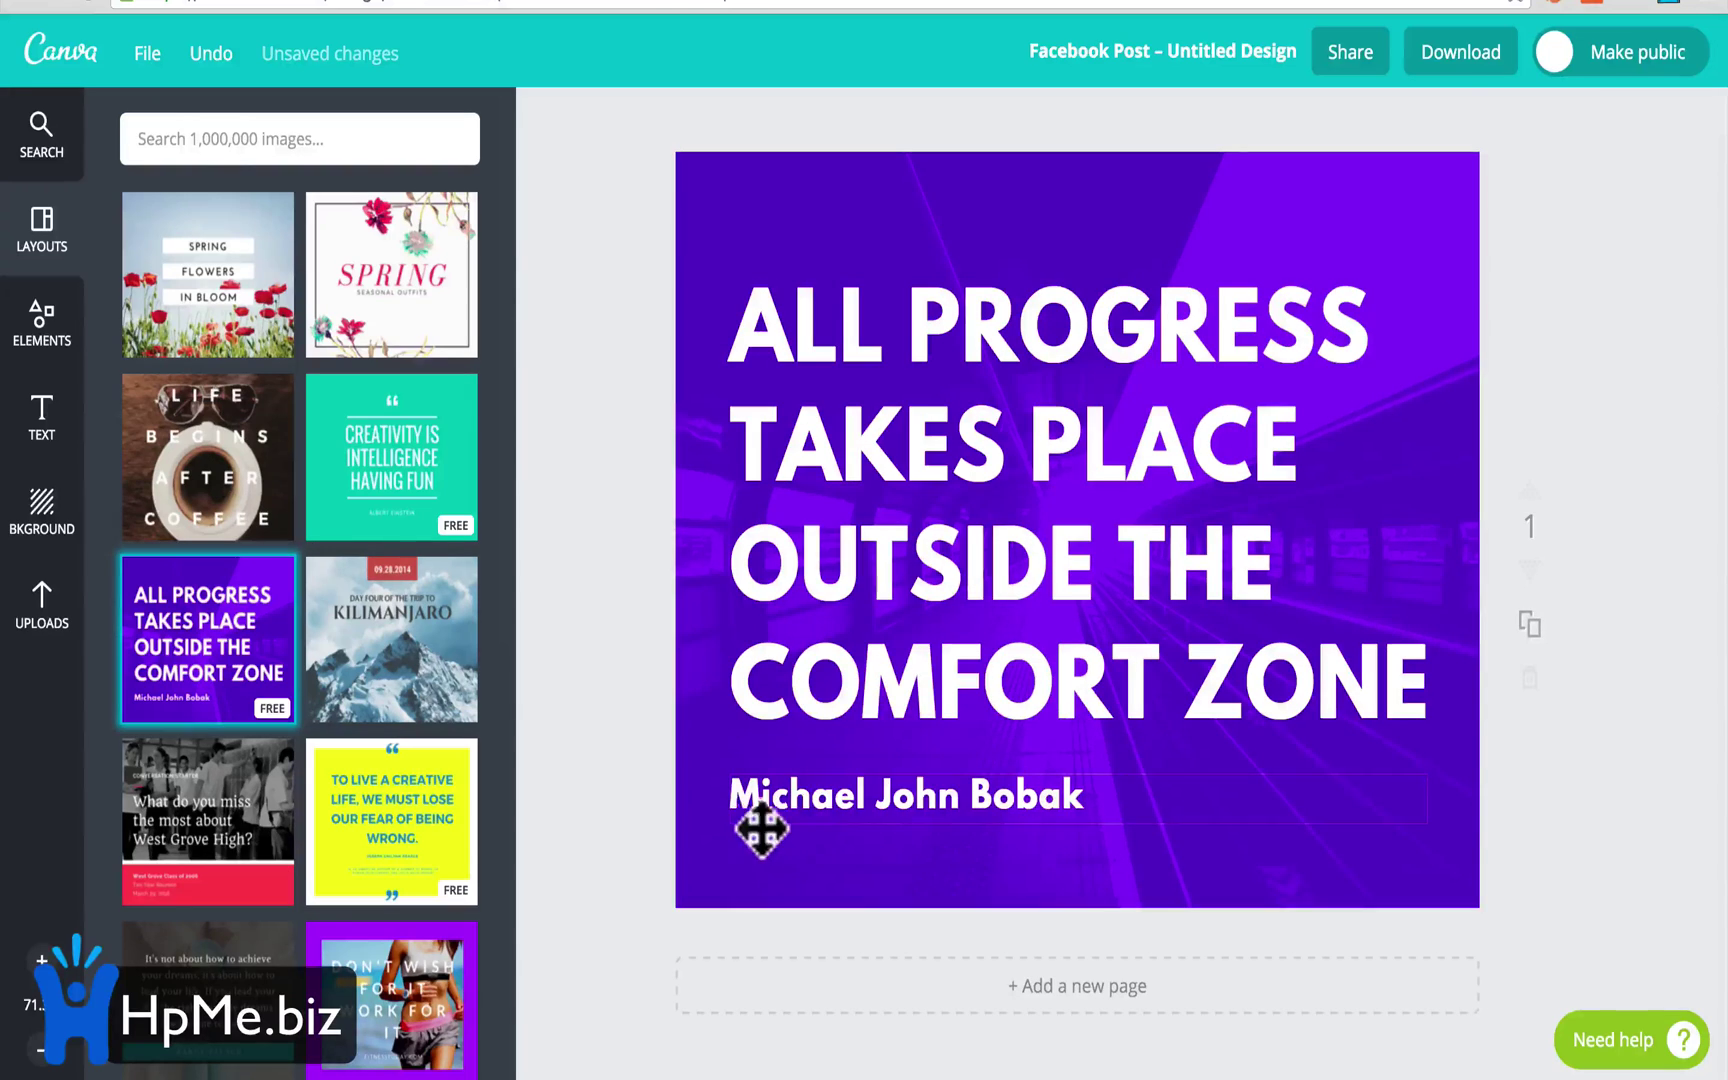
{"action": "left_click", "coordinate": [762, 828]}
{"action": "left_click", "coordinate": [600, 822]}
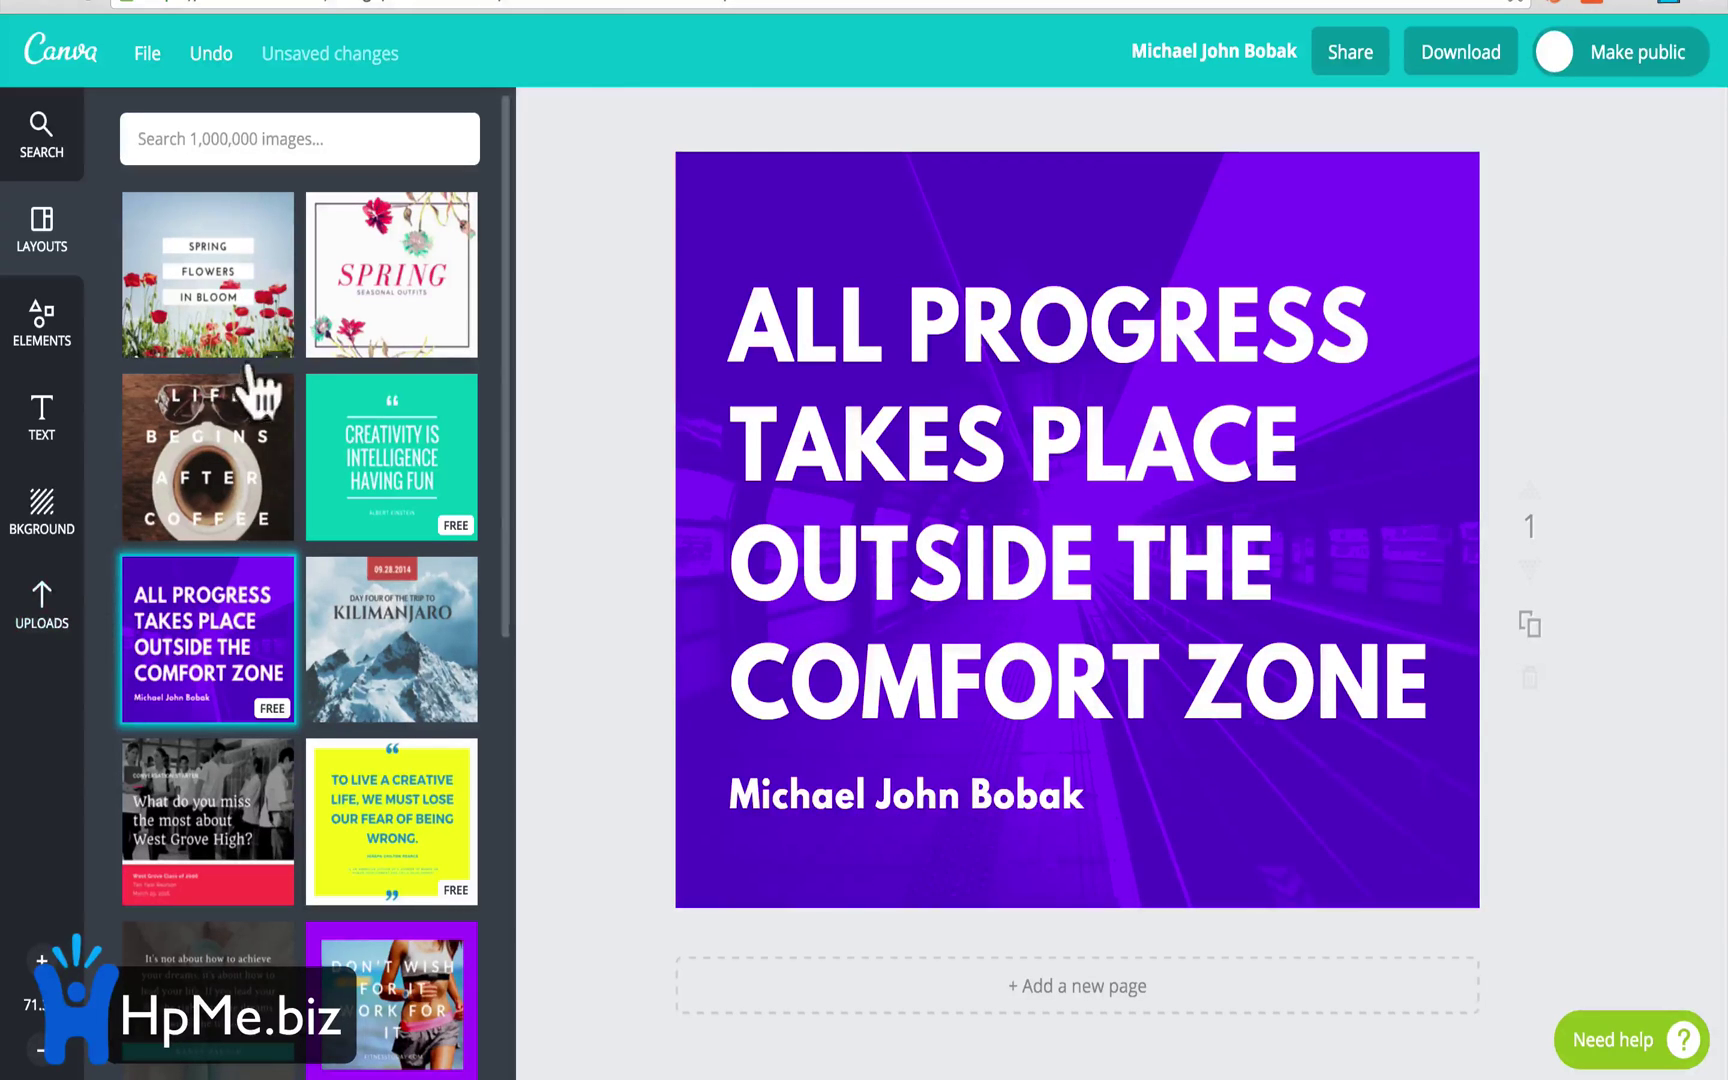
Delete the quote text, background photo and author line, then start a fresh Facebook Post
{"action": "left_click", "coordinate": [778, 518]}
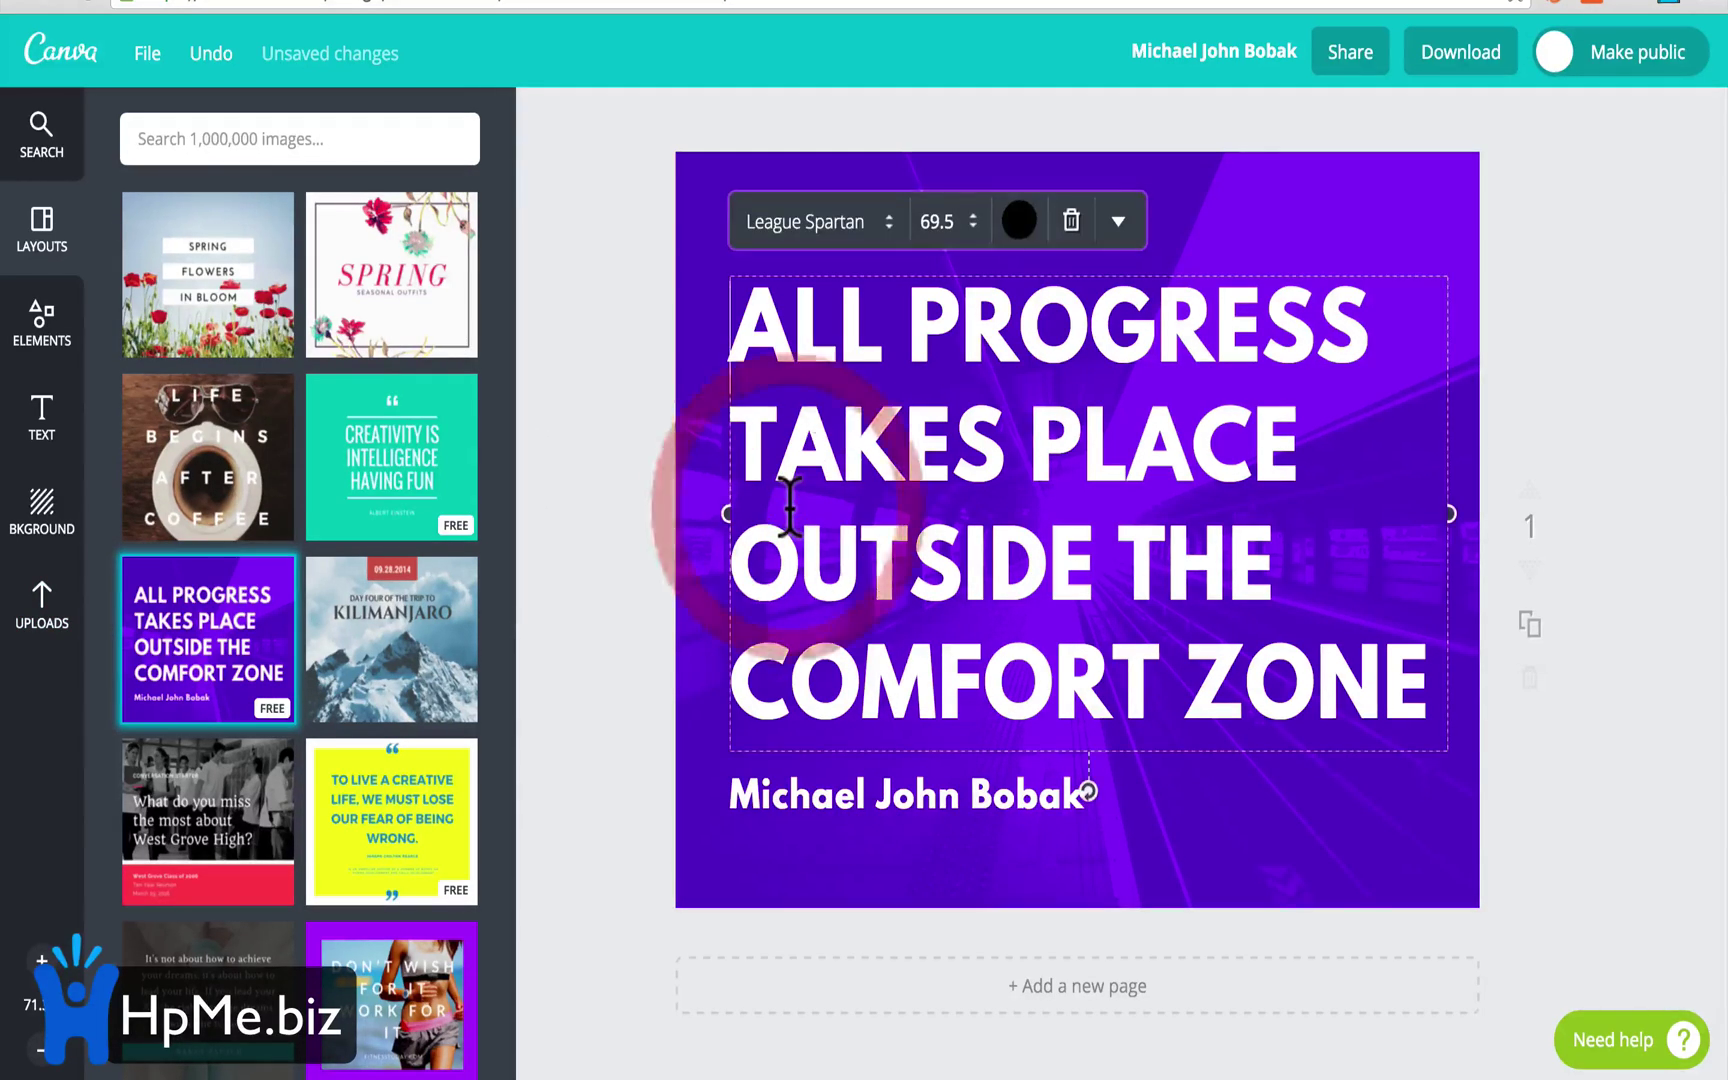
{"action": "key", "text": "Delete"}
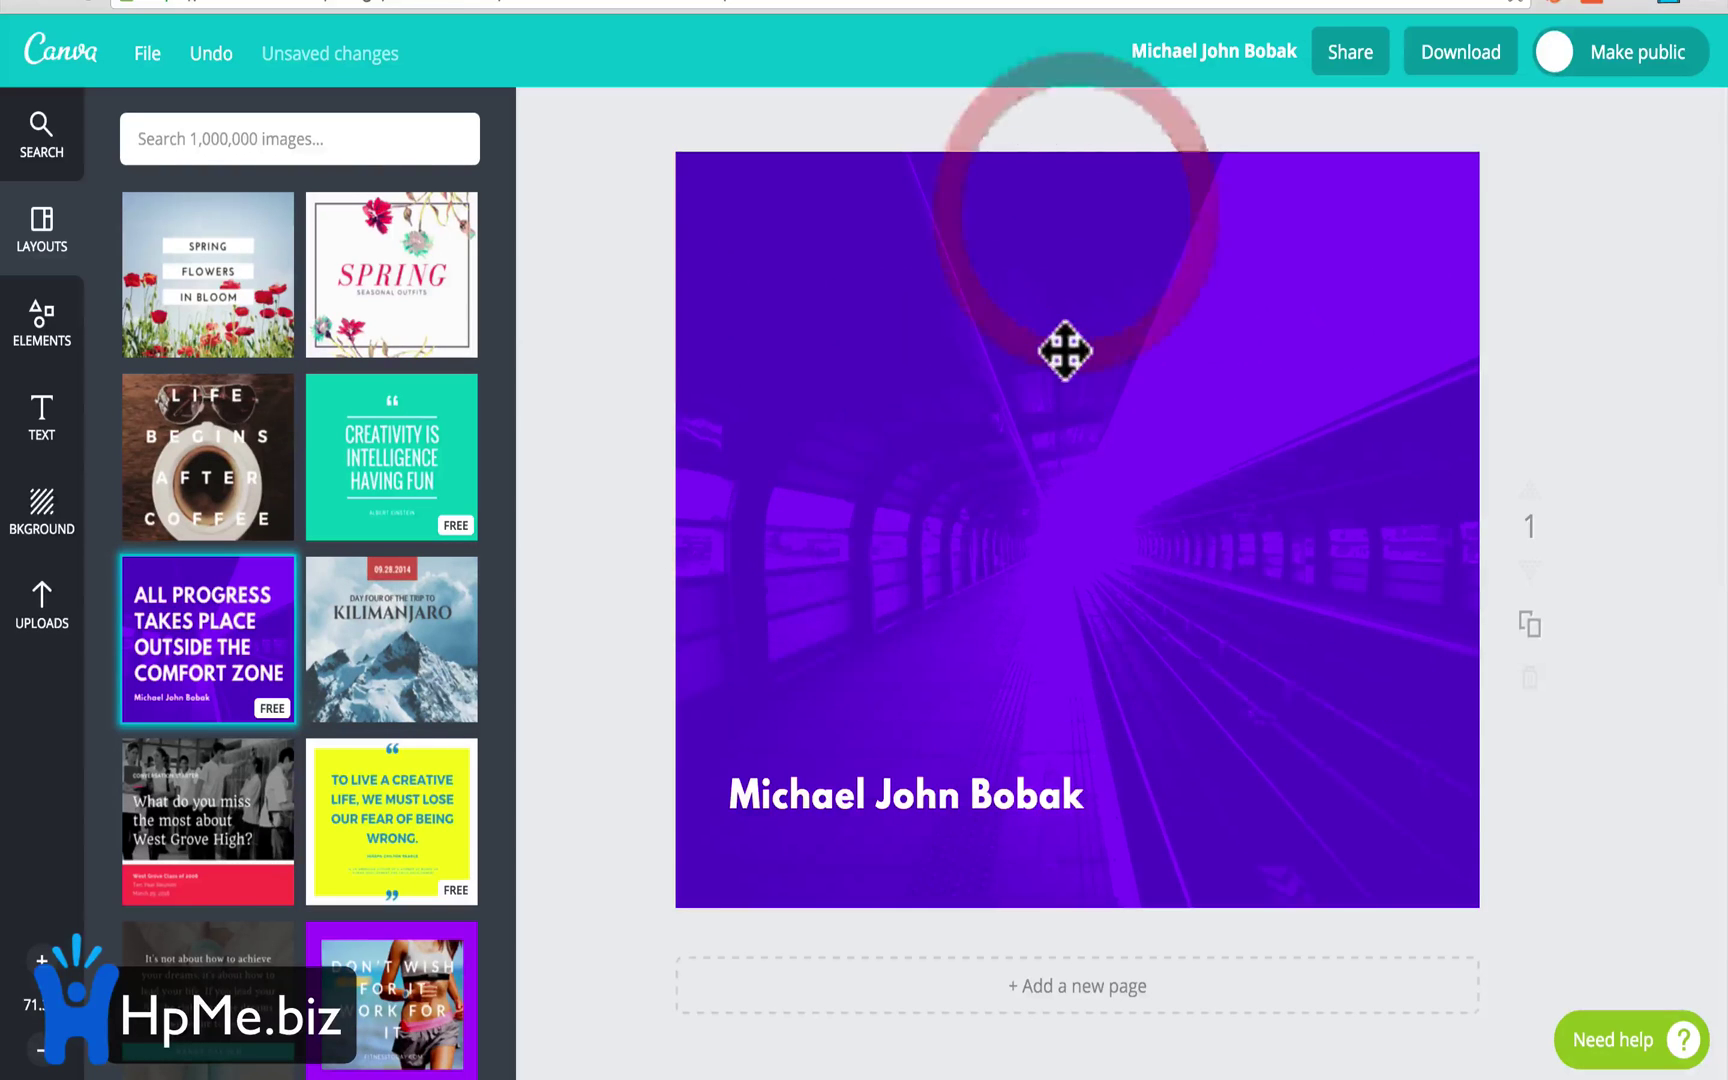
{"action": "left_click", "coordinate": [1063, 350]}
{"action": "left_click", "coordinate": [900, 1030]}
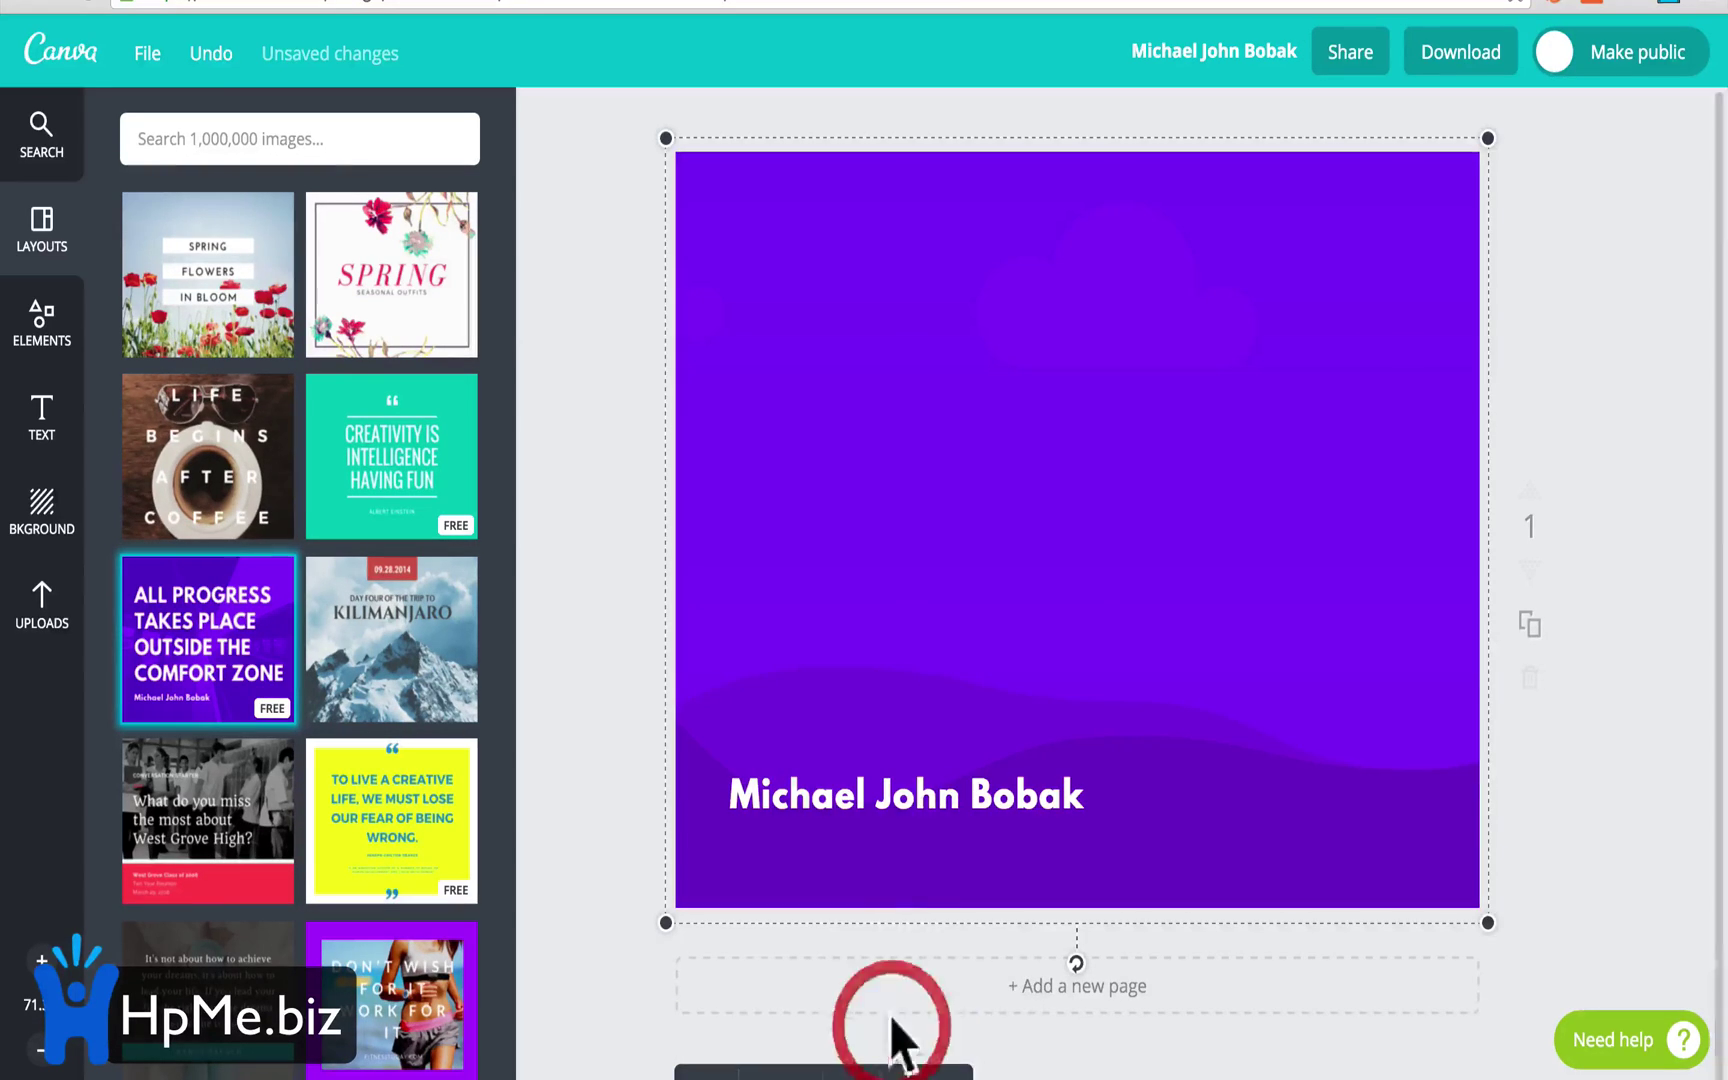
{"action": "left_click", "coordinate": [937, 790]}
{"action": "left_click", "coordinate": [1072, 722]}
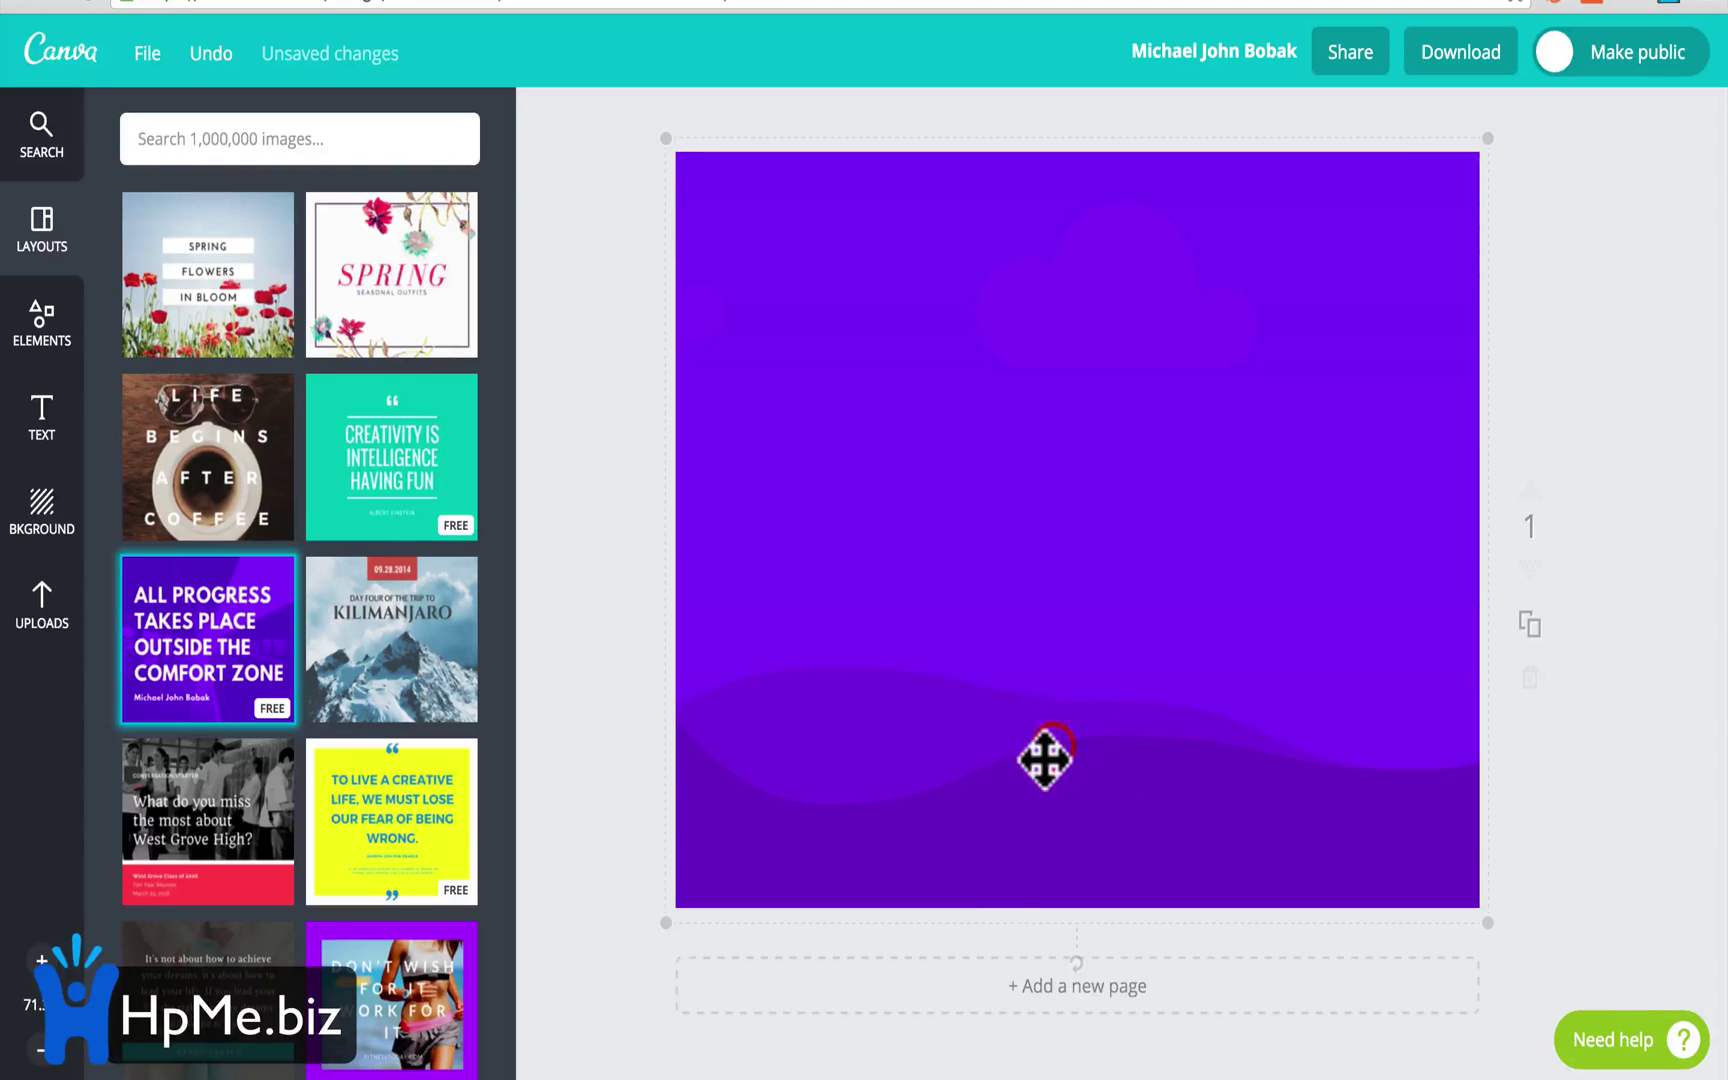
{"action": "left_click", "coordinate": [1056, 857]}
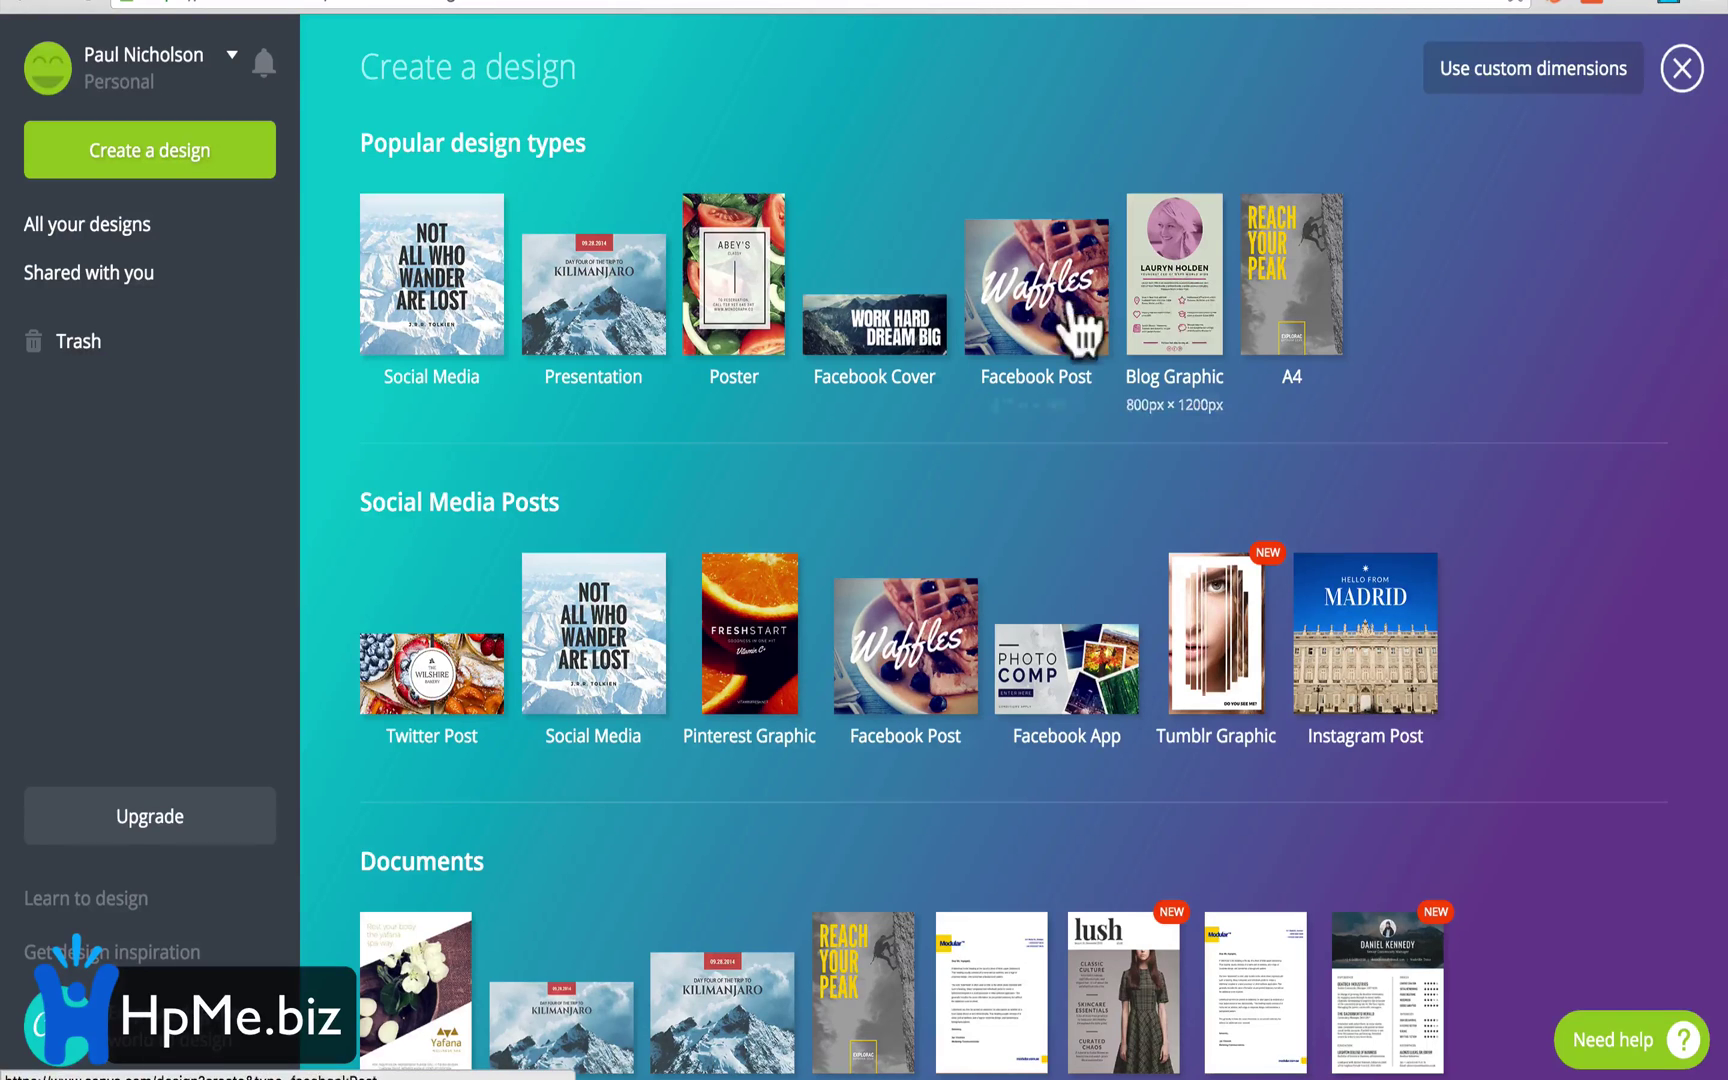
{"action": "left_click", "coordinate": [1072, 310]}
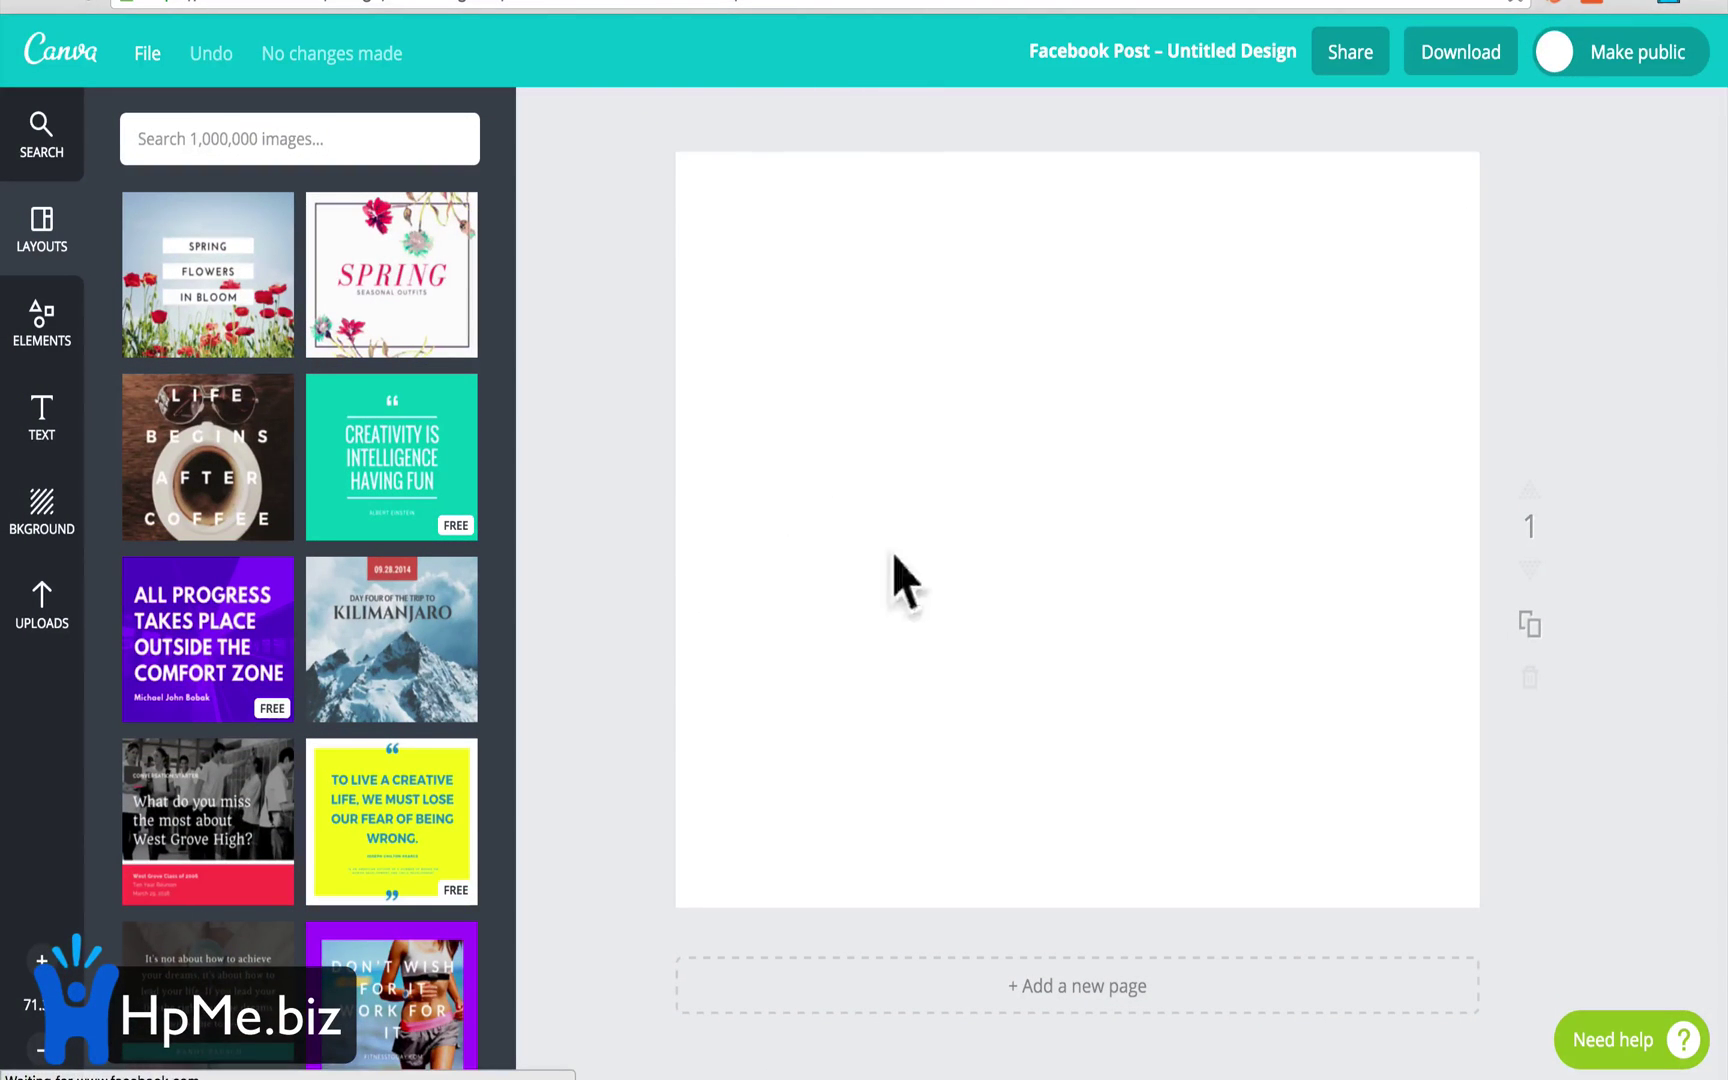
Add the uploaded golf-course photo and stretch it to fill the whole page
{"action": "left_click", "coordinate": [35, 608]}
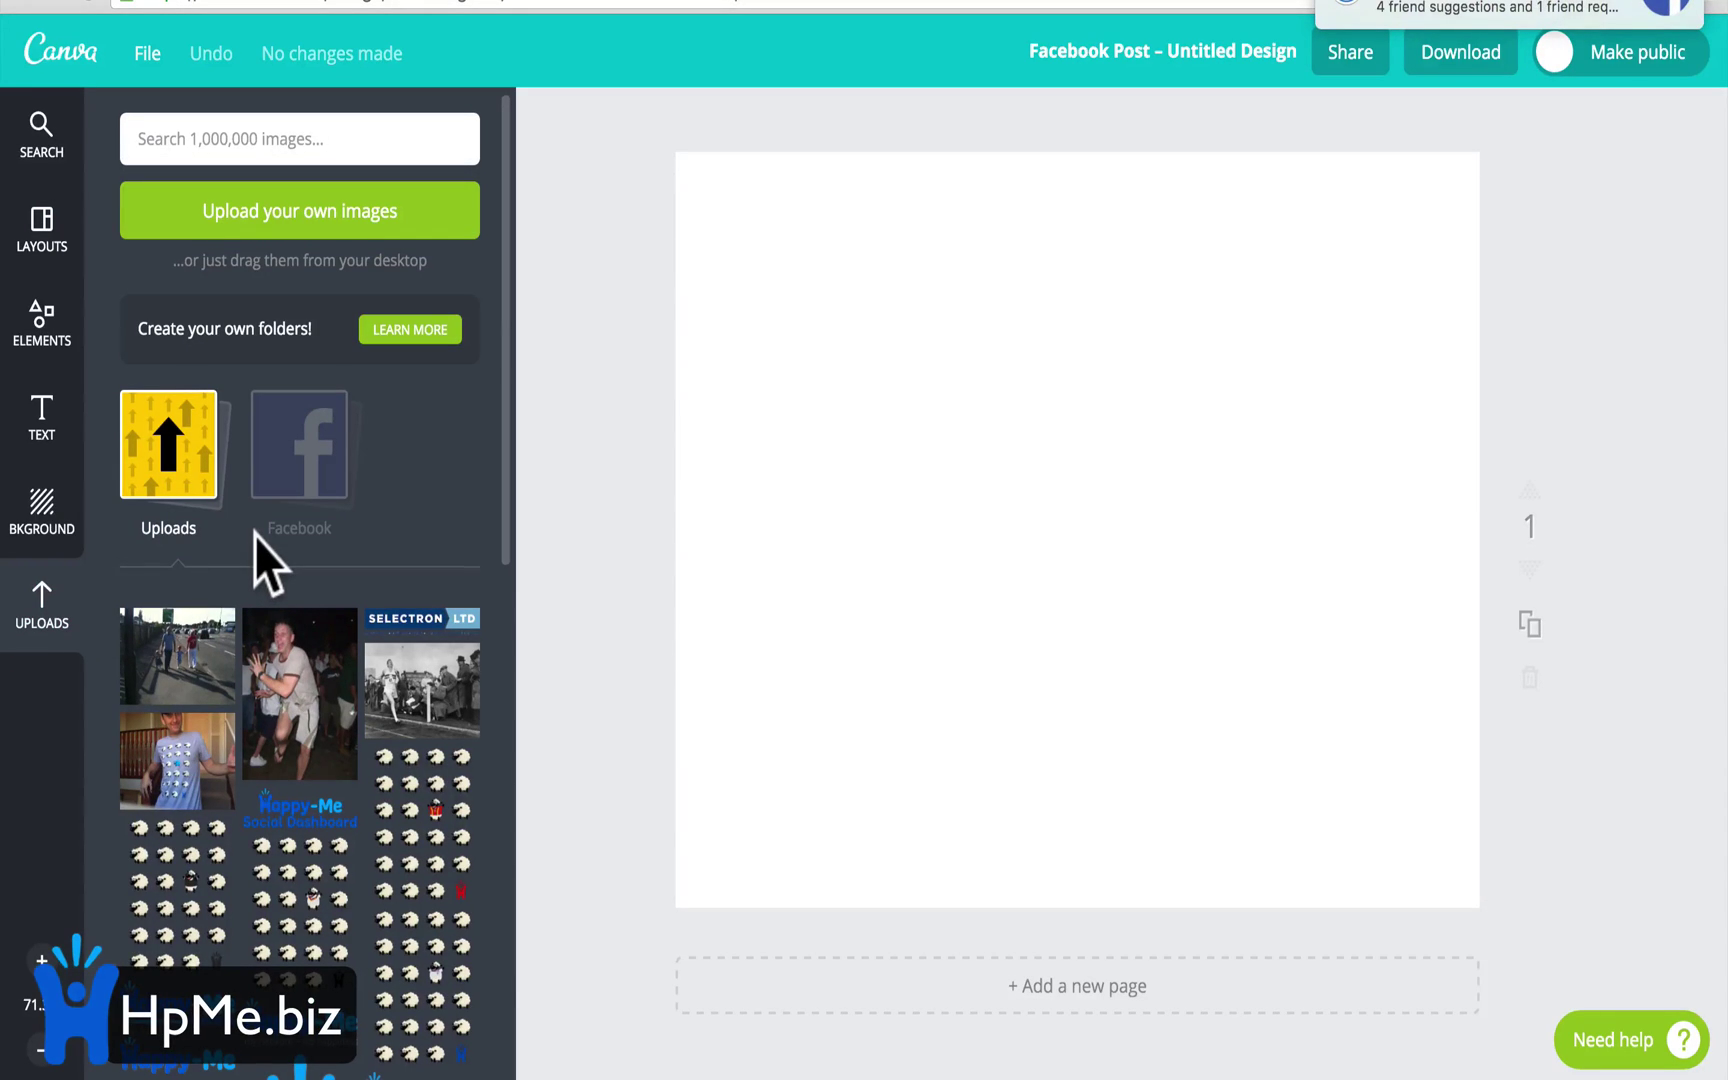
{"action": "scroll", "coordinate": [240, 687], "scroll_direction": "down", "scroll_amount": 5}
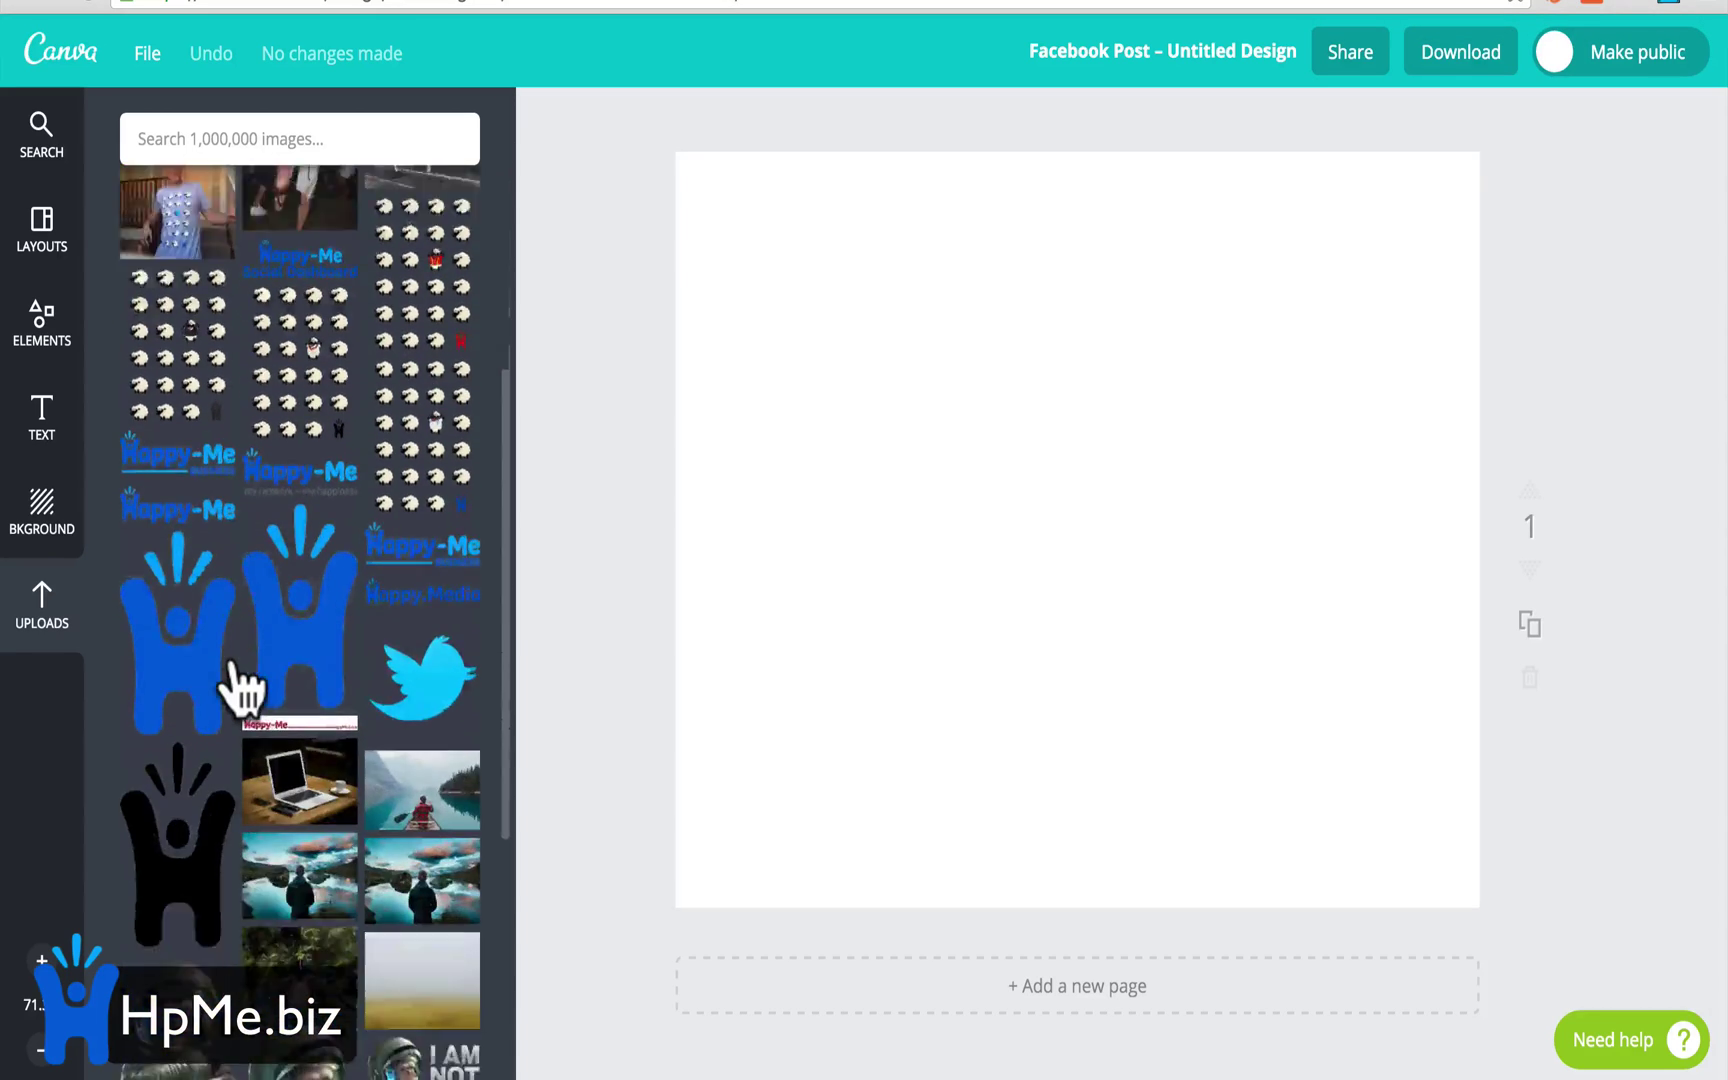
{"action": "scroll", "coordinate": [240, 687], "scroll_direction": "down", "scroll_amount": 12}
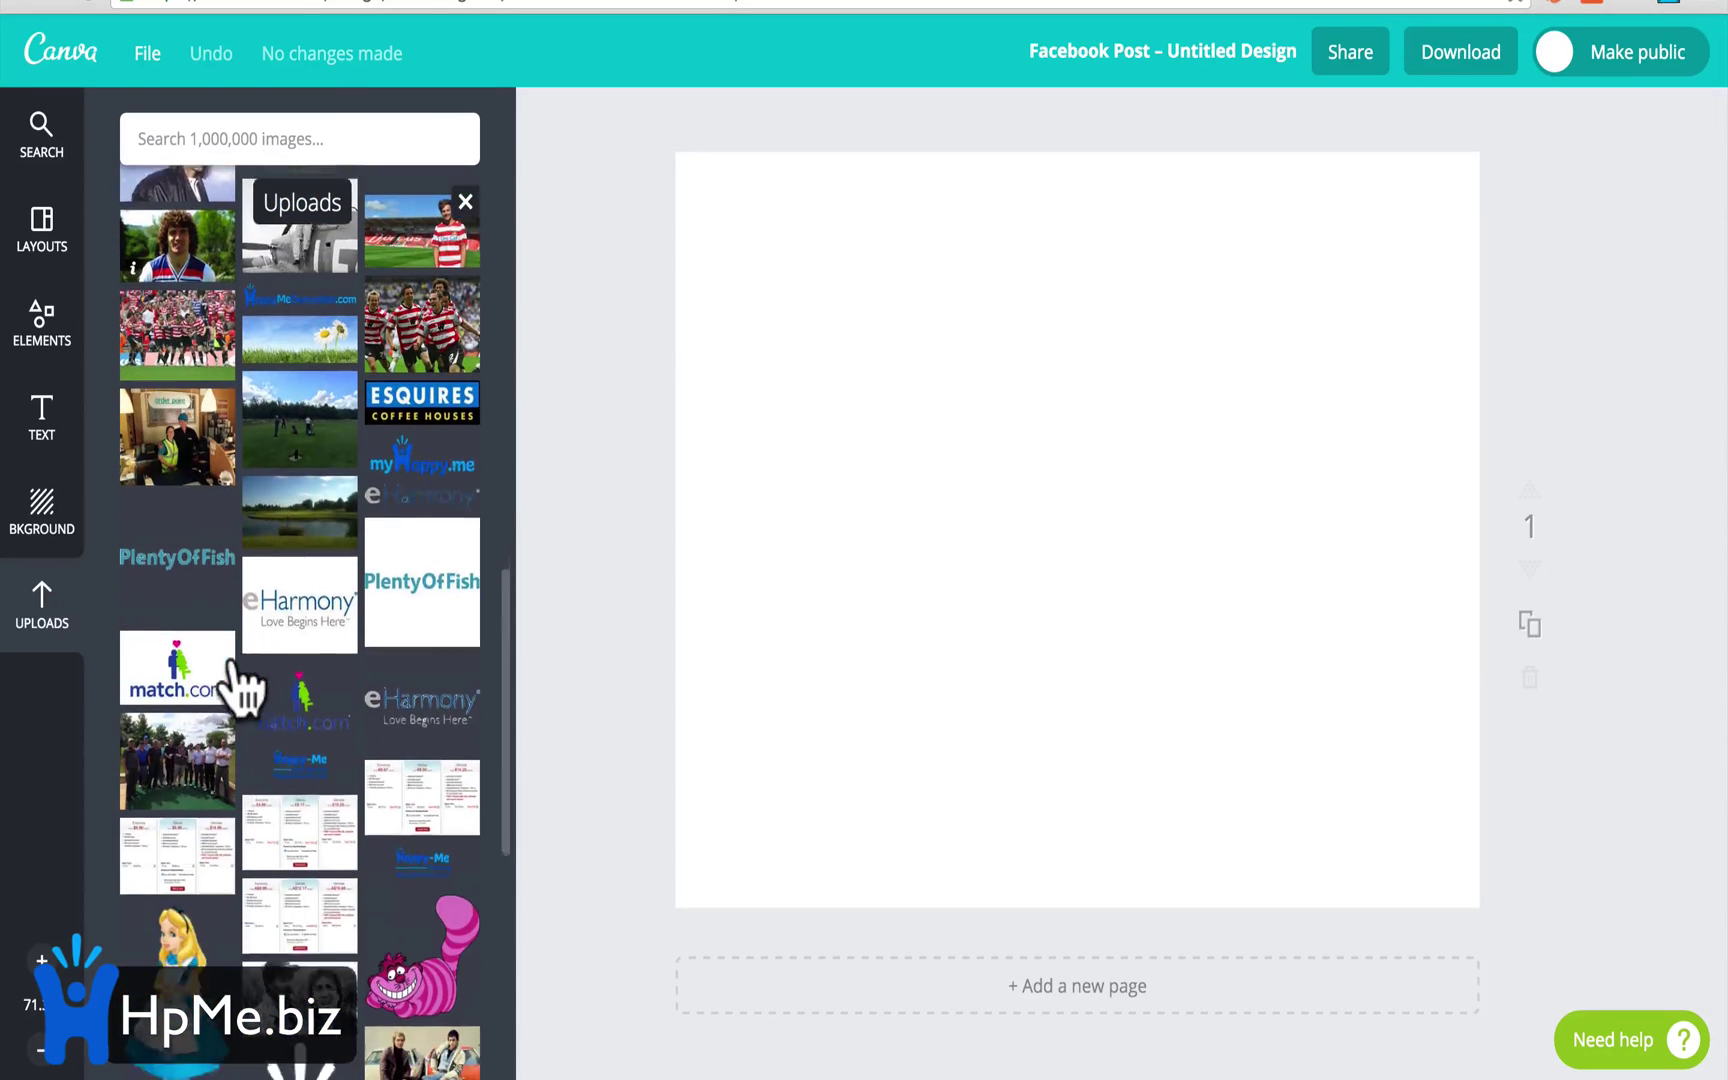
{"action": "scroll", "coordinate": [240, 690], "scroll_direction": "down", "scroll_amount": 1}
{"action": "left_click", "coordinate": [303, 405]}
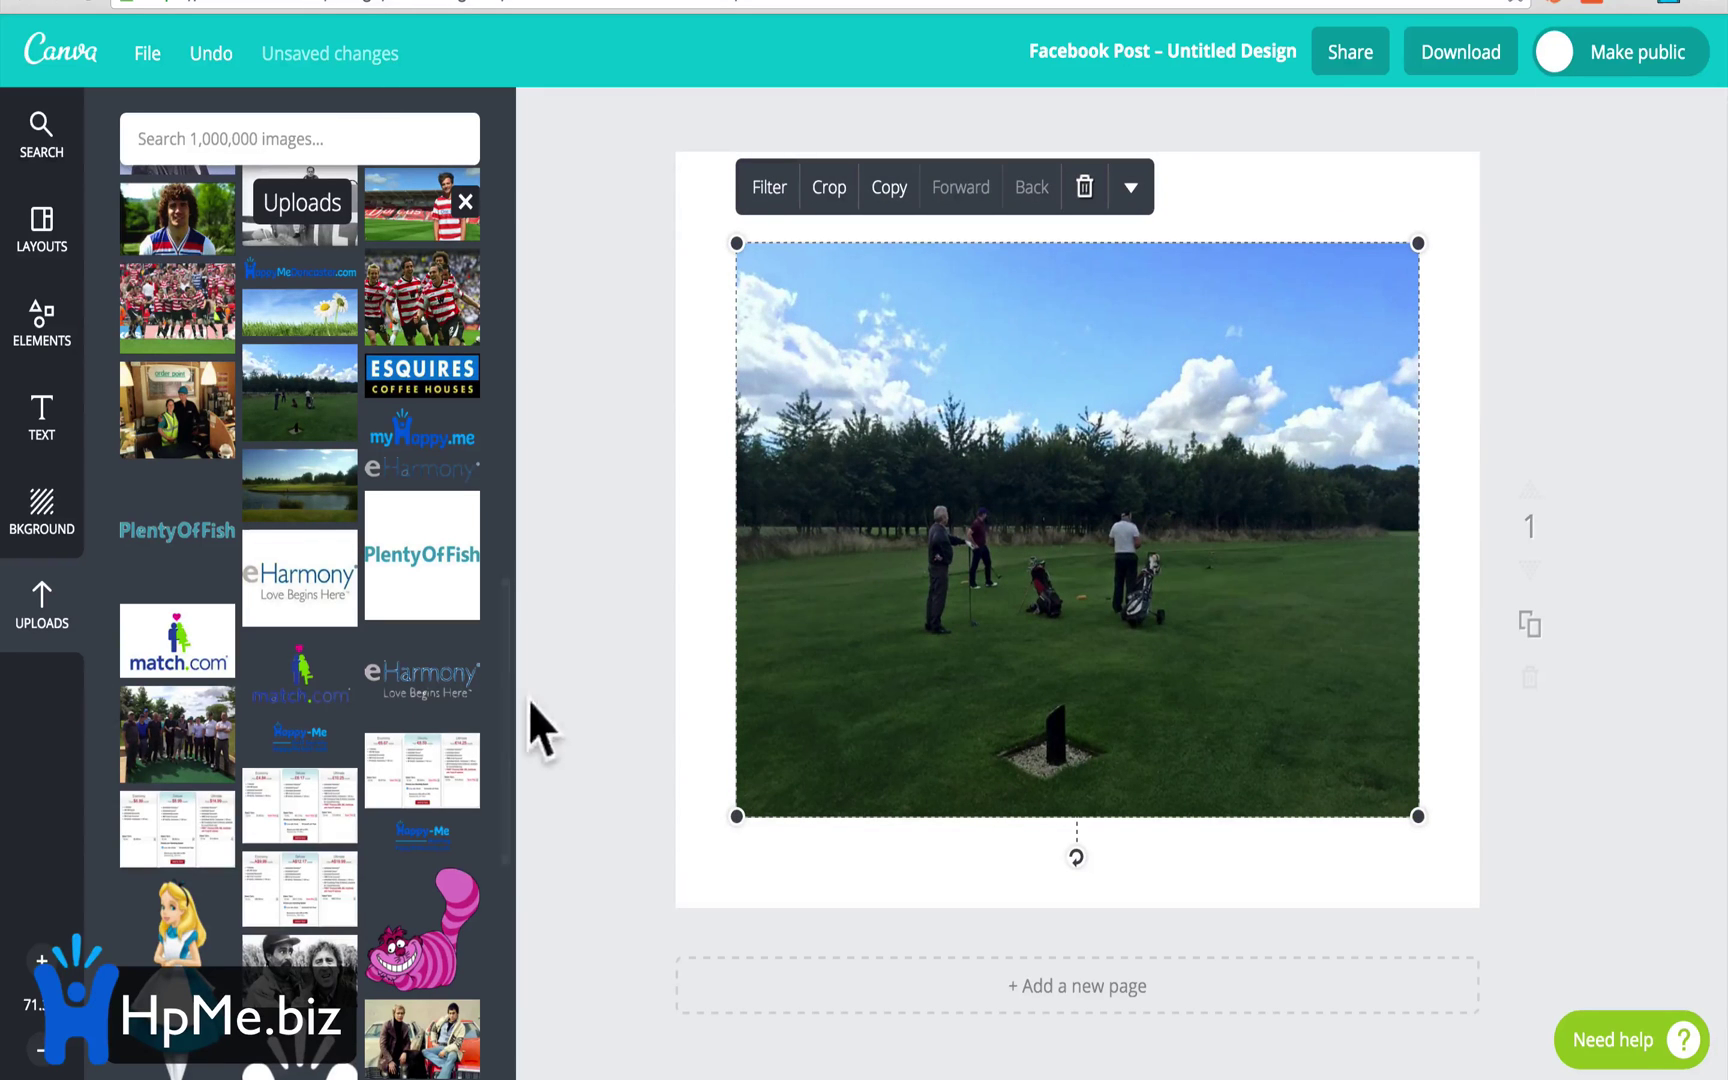
{"action": "left_click_drag", "start_coordinate": [736, 816], "coordinate": [644, 976]}
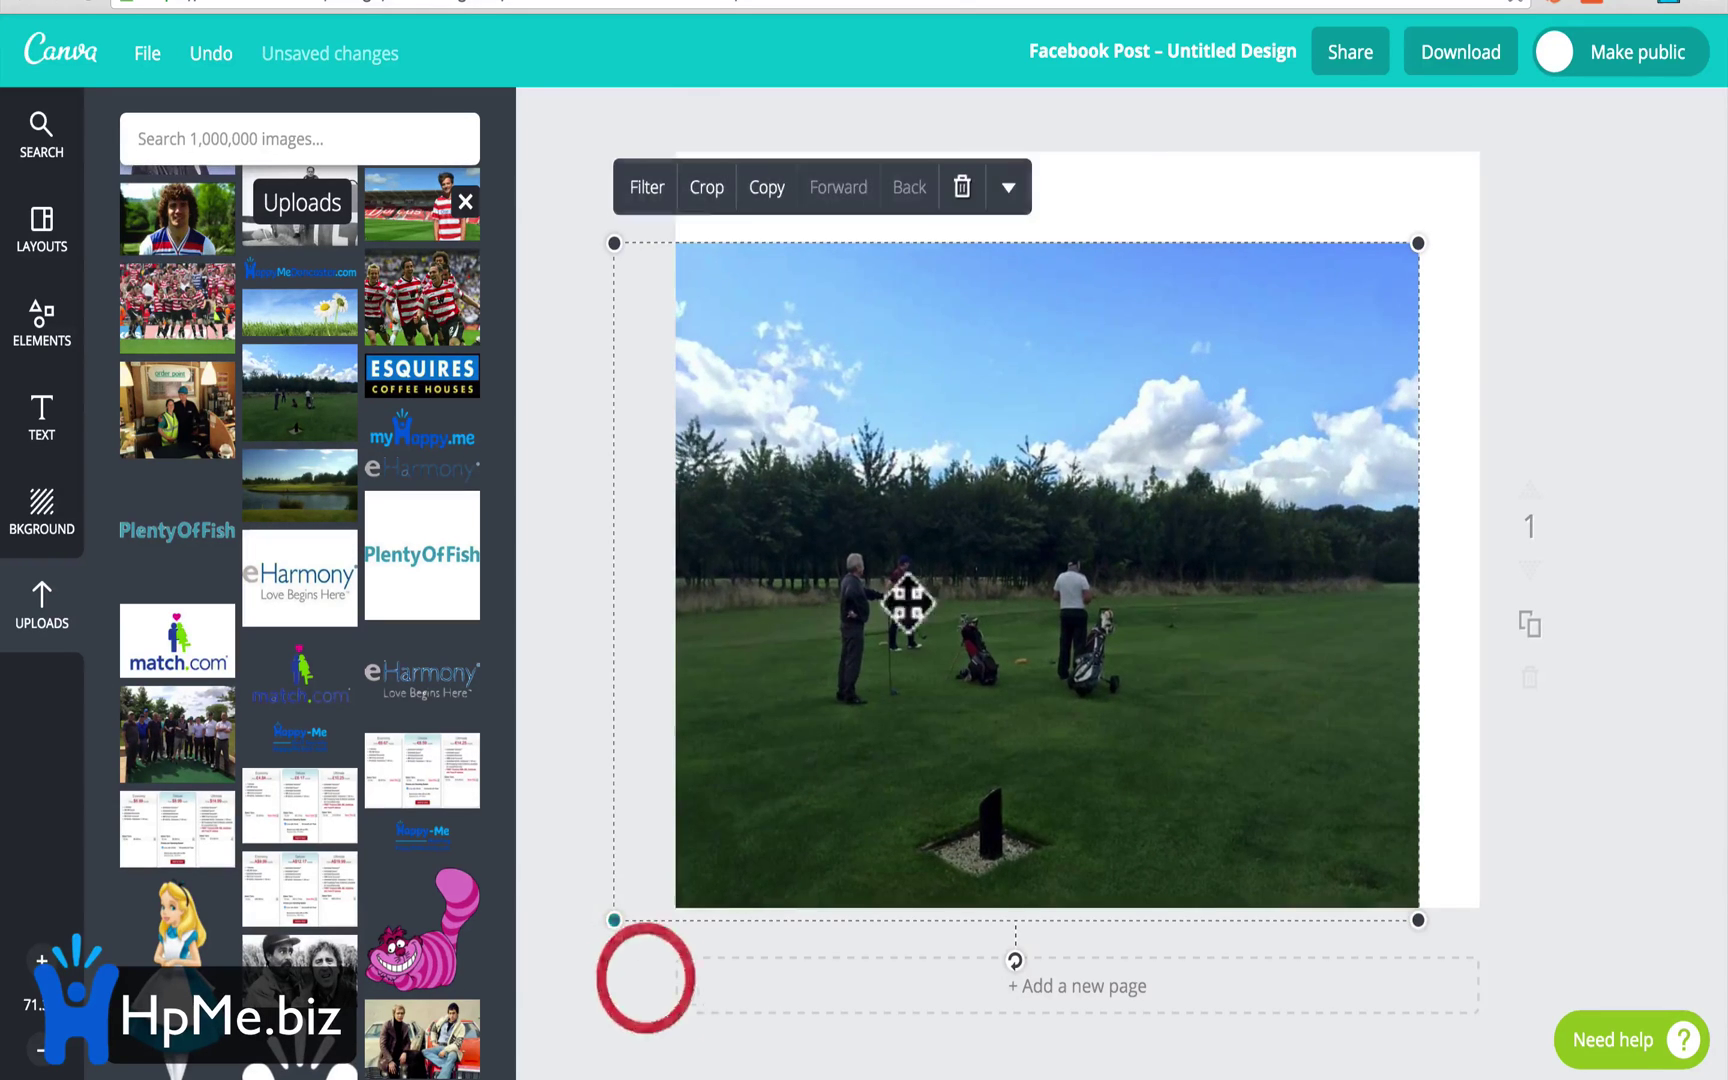
{"action": "left_click_drag", "start_coordinate": [1420, 245], "coordinate": [1540, 142]}
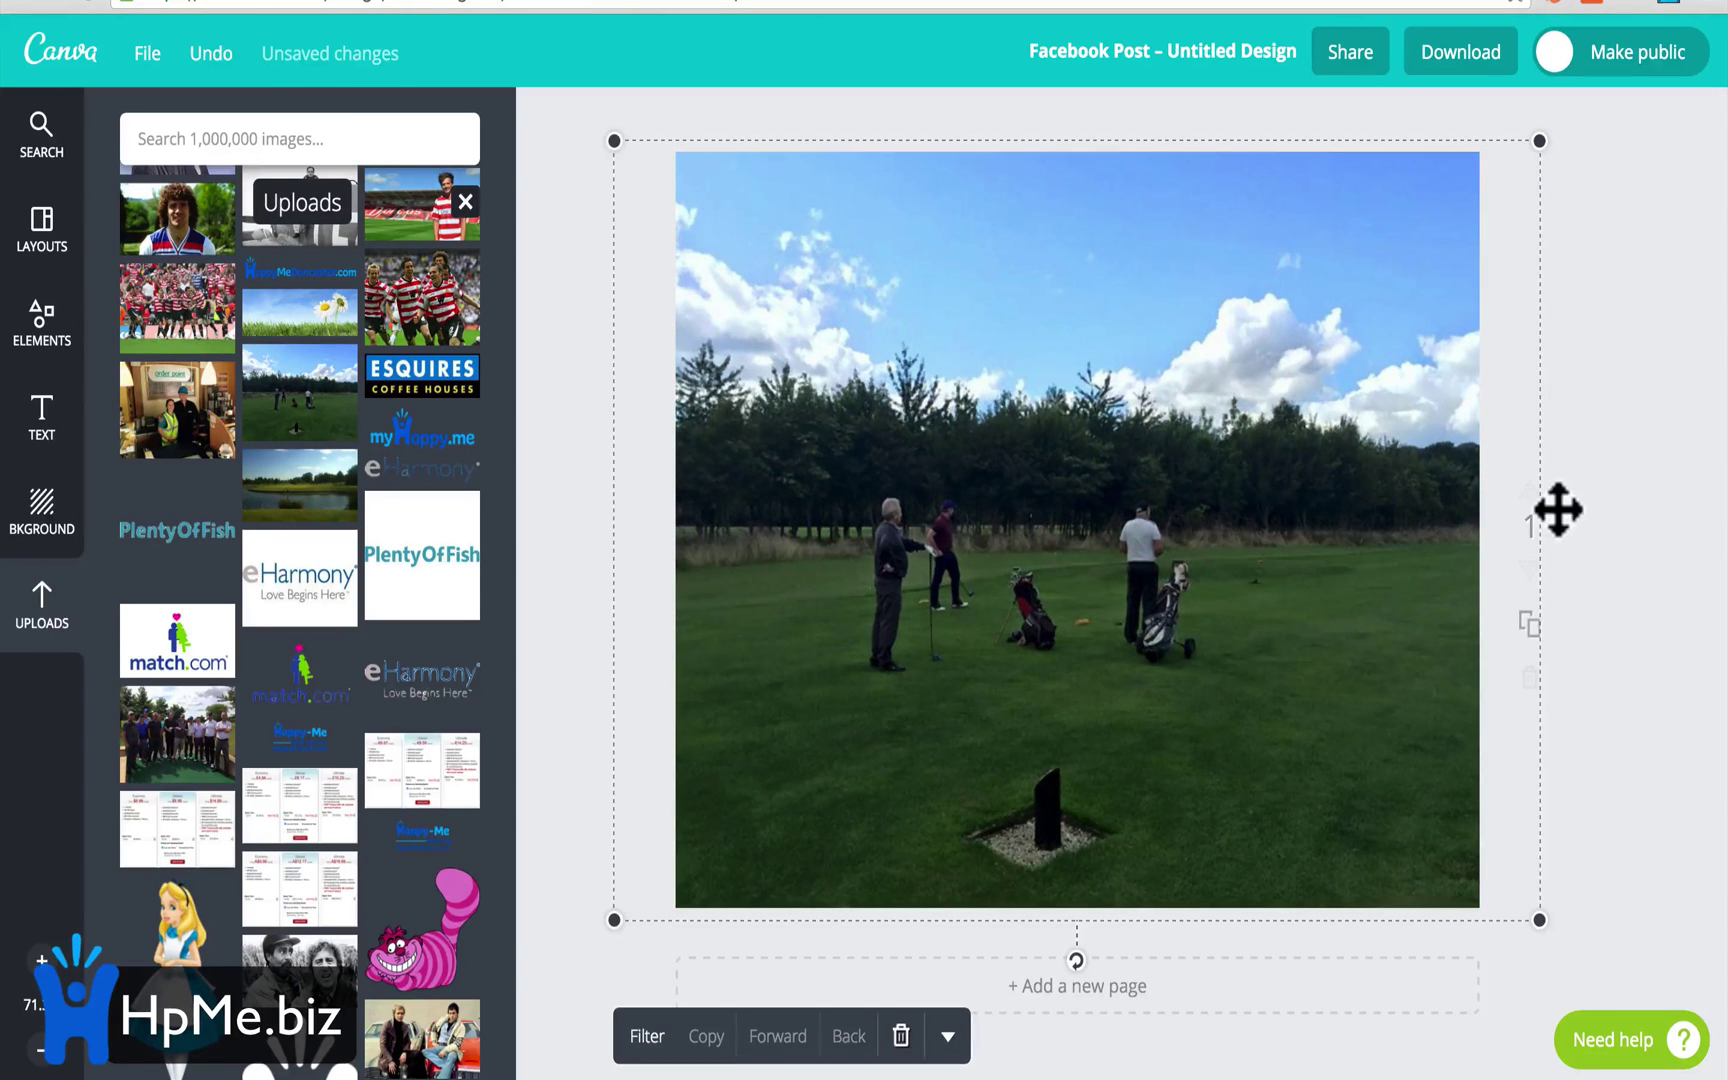
{"action": "left_click", "coordinate": [1680, 293]}
Add the blue Happy-Me H logo, shrink it and place it at the lower-left edge
{"action": "scroll", "coordinate": [417, 578], "scroll_direction": "up", "scroll_amount": 3}
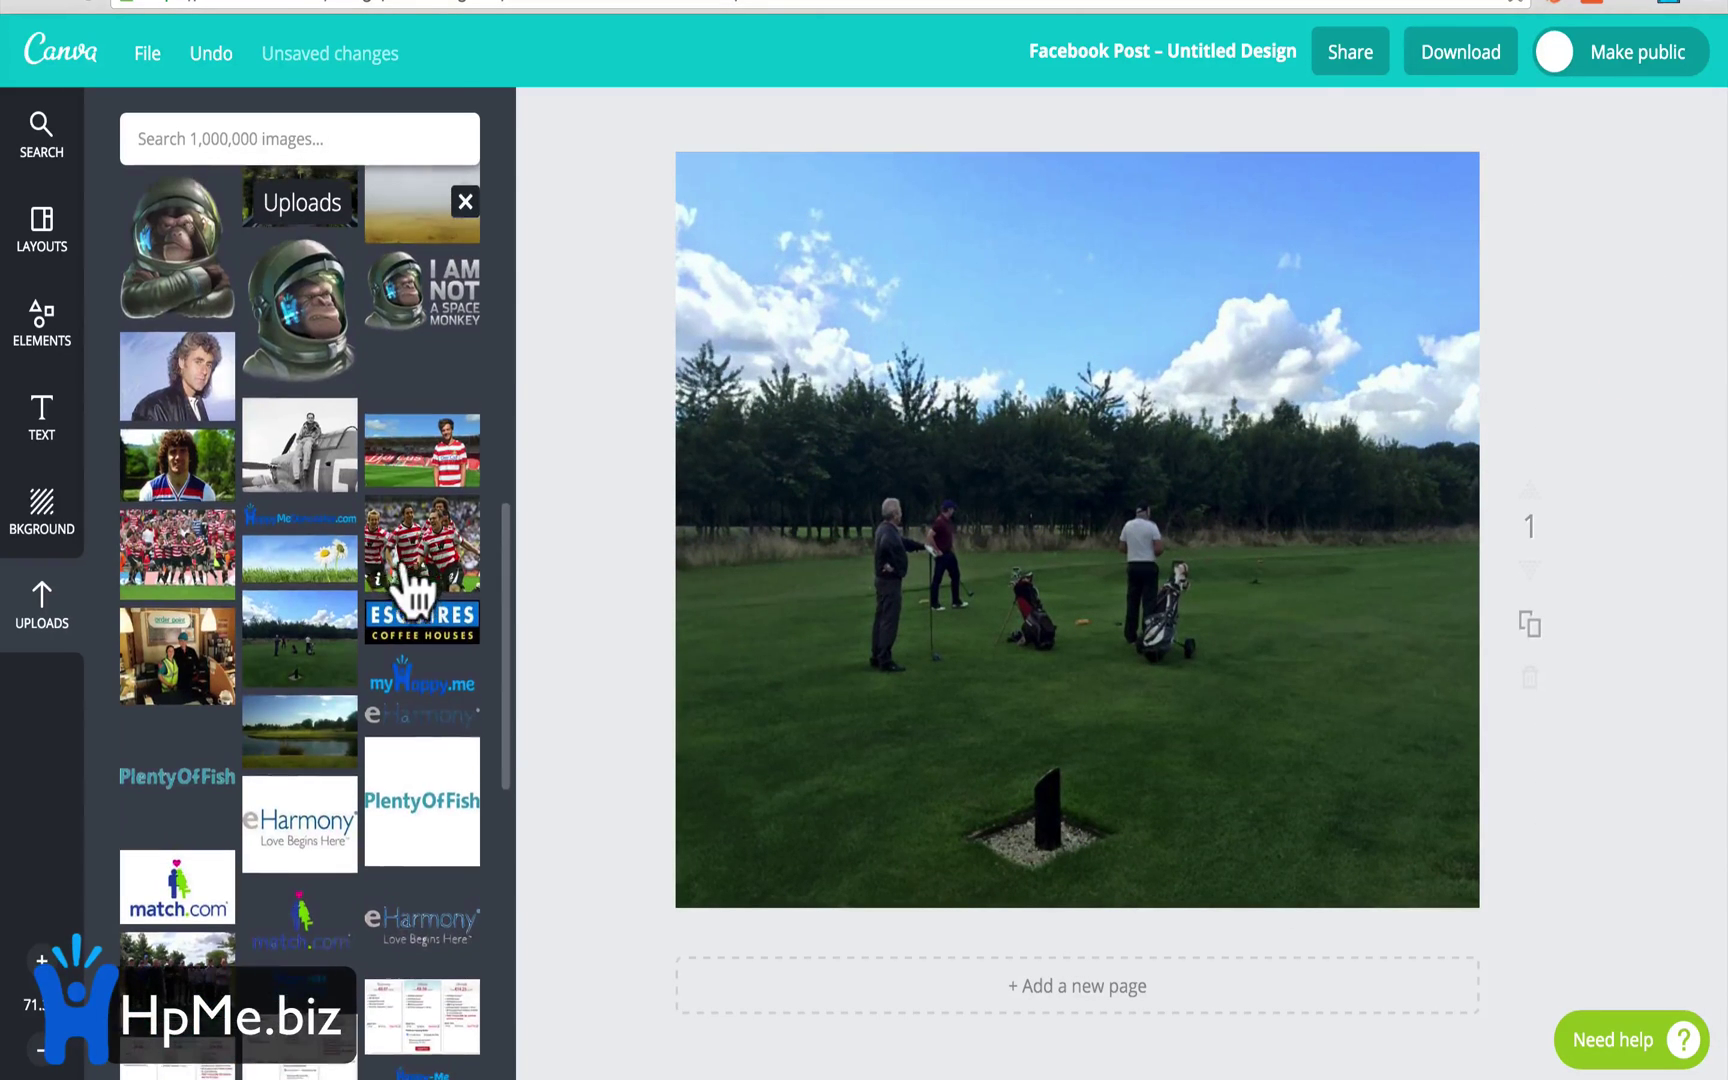
{"action": "scroll", "coordinate": [401, 717], "scroll_direction": "up", "scroll_amount": 5}
{"action": "left_click", "coordinate": [345, 605]}
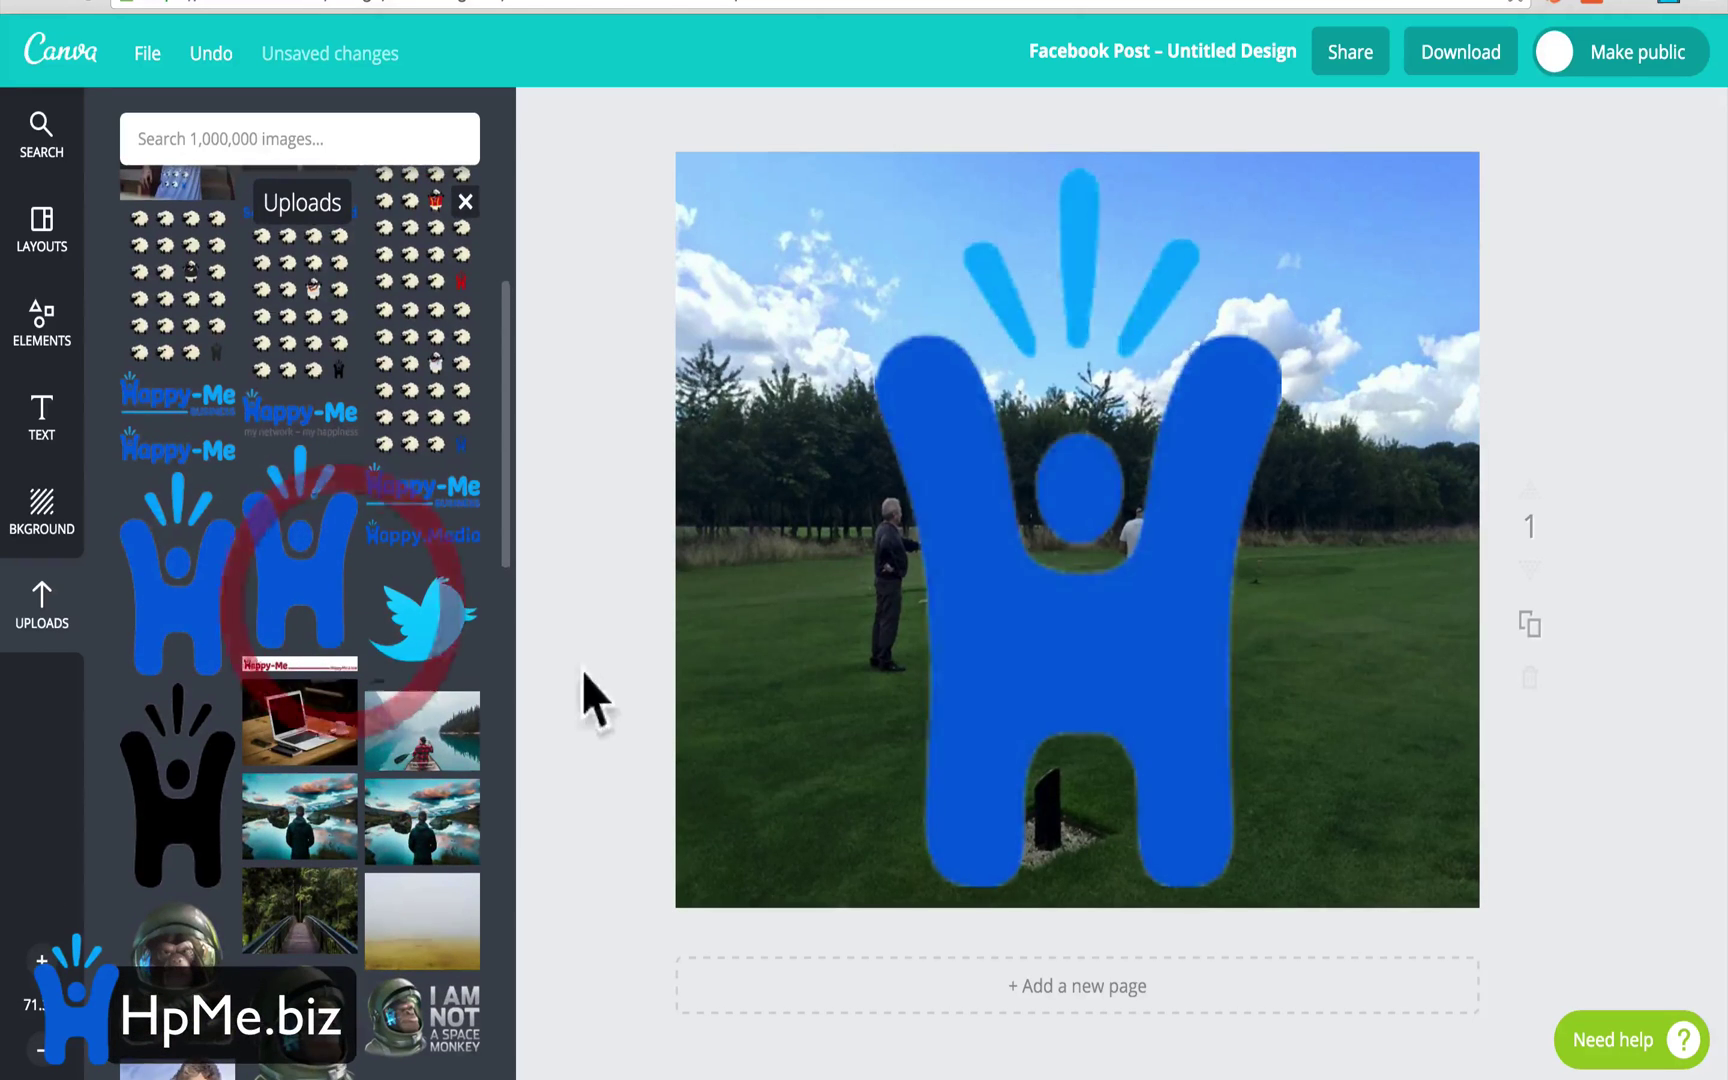
{"action": "left_click_drag", "start_coordinate": [1290, 190], "coordinate": [760, 774]}
{"action": "left_click", "coordinate": [597, 790]}
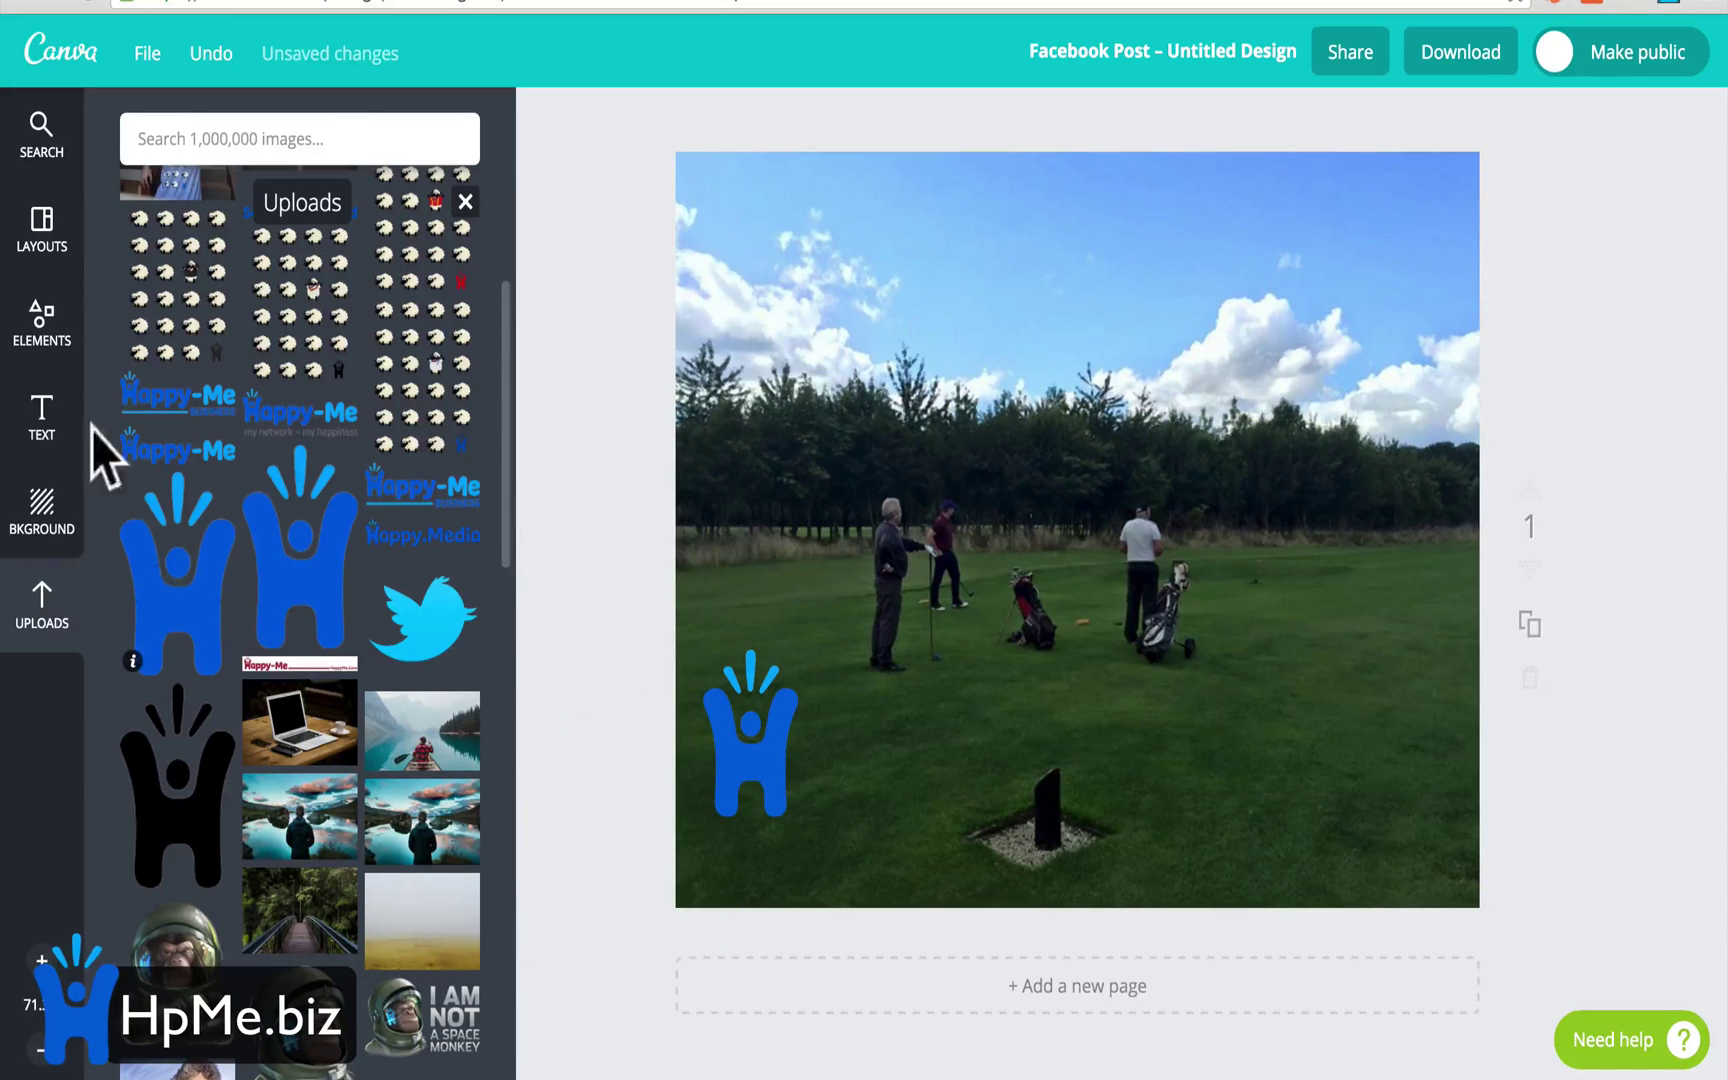
{"action": "left_click", "coordinate": [44, 412]}
Add a heading, widen its box and replace the placeholder with 'Golf Is Great!'
{"action": "left_click", "coordinate": [290, 320]}
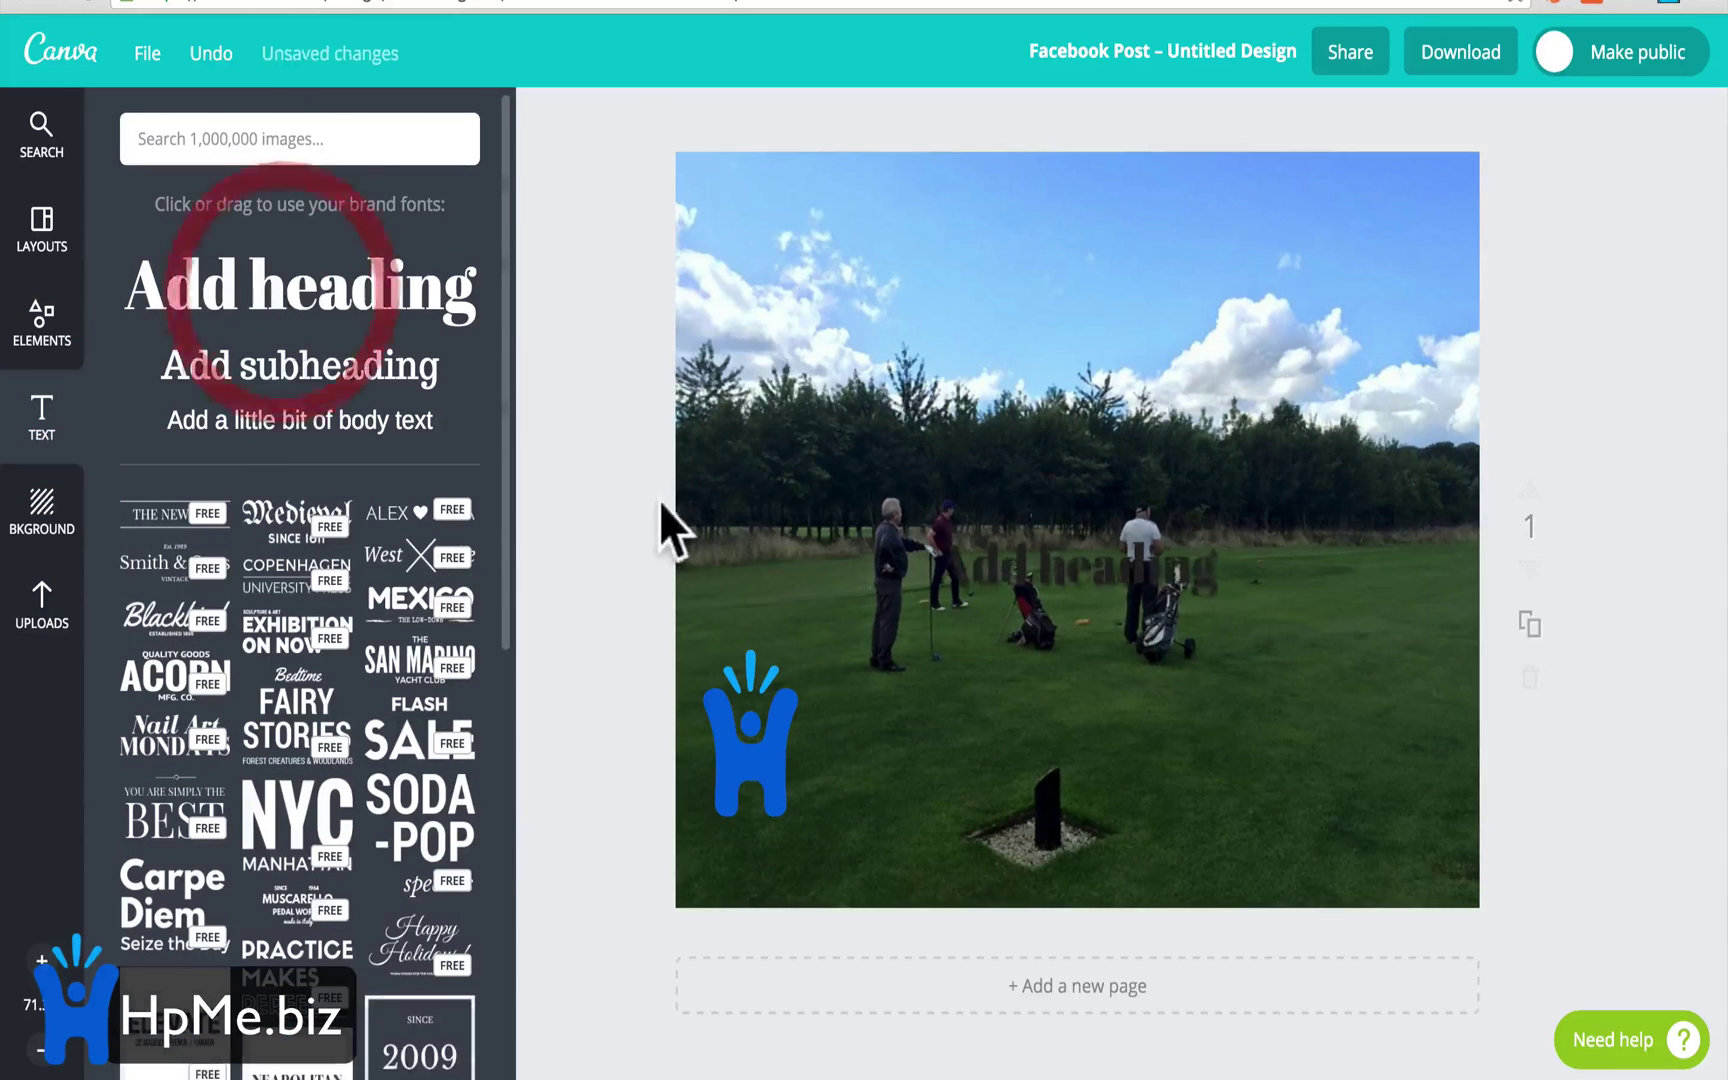
{"action": "left_click", "coordinate": [955, 565]}
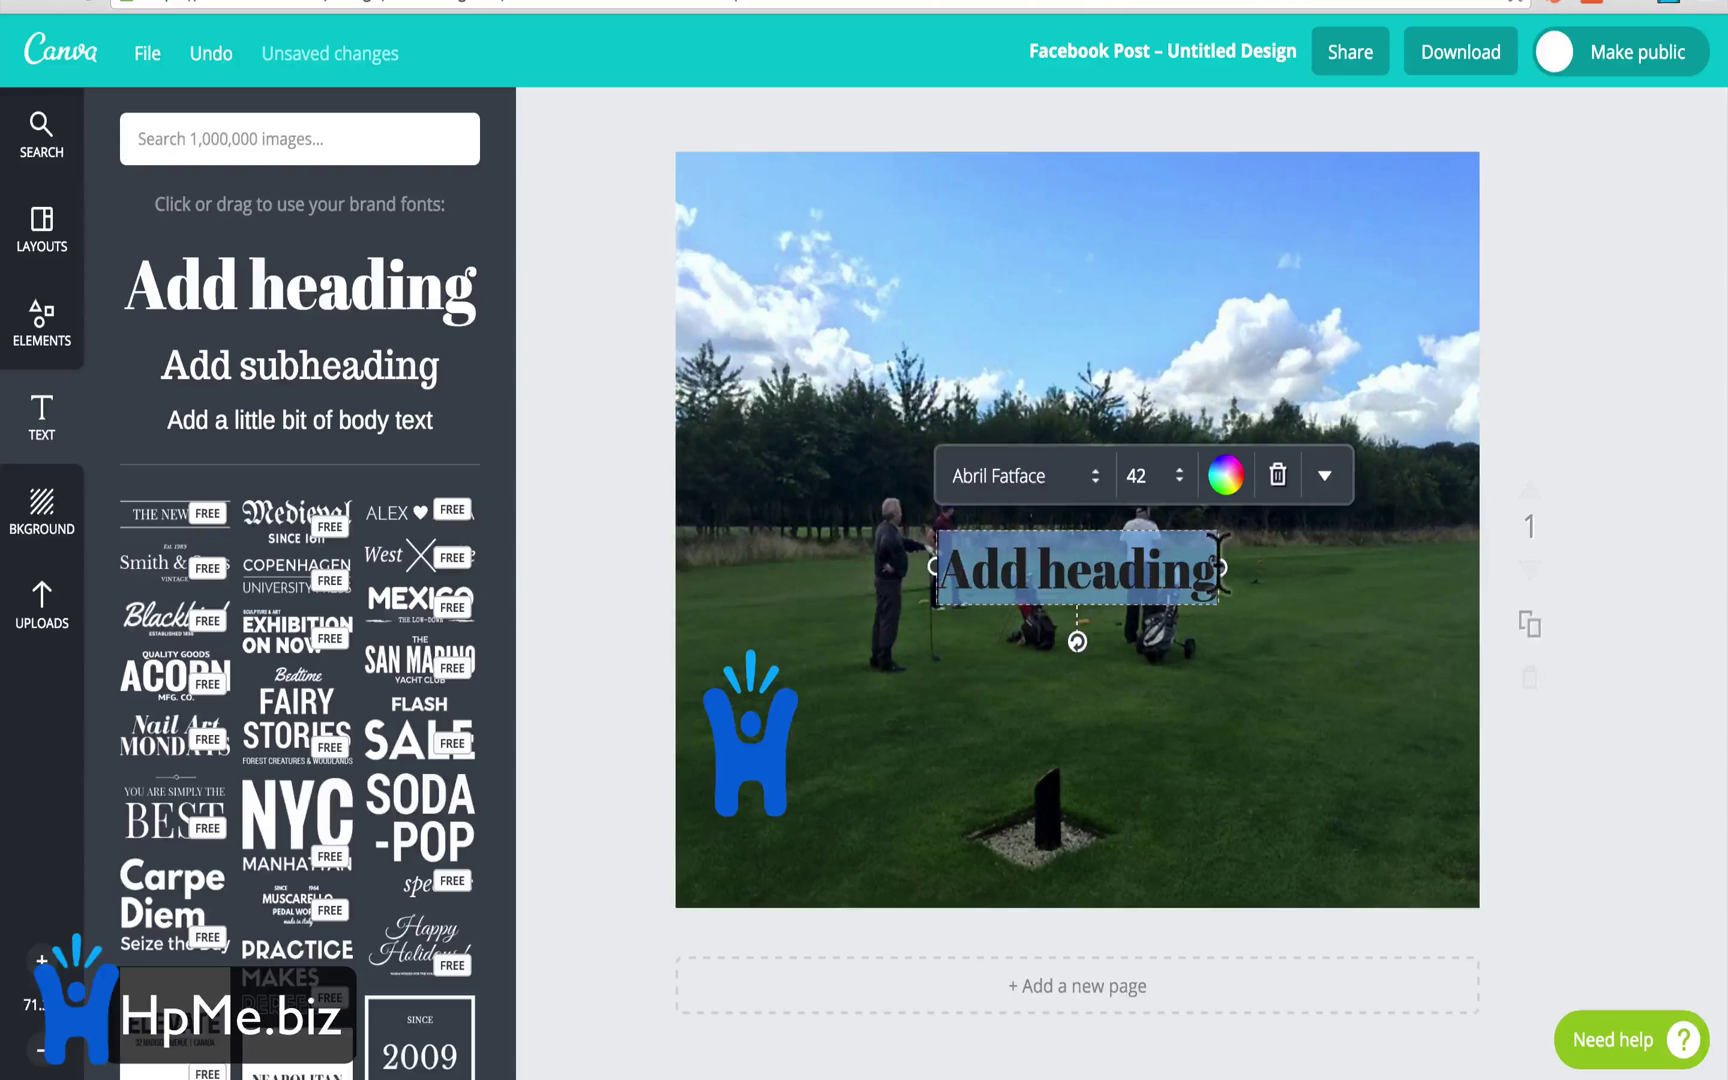
{"action": "left_click_drag", "start_coordinate": [1224, 566], "coordinate": [1370, 590]}
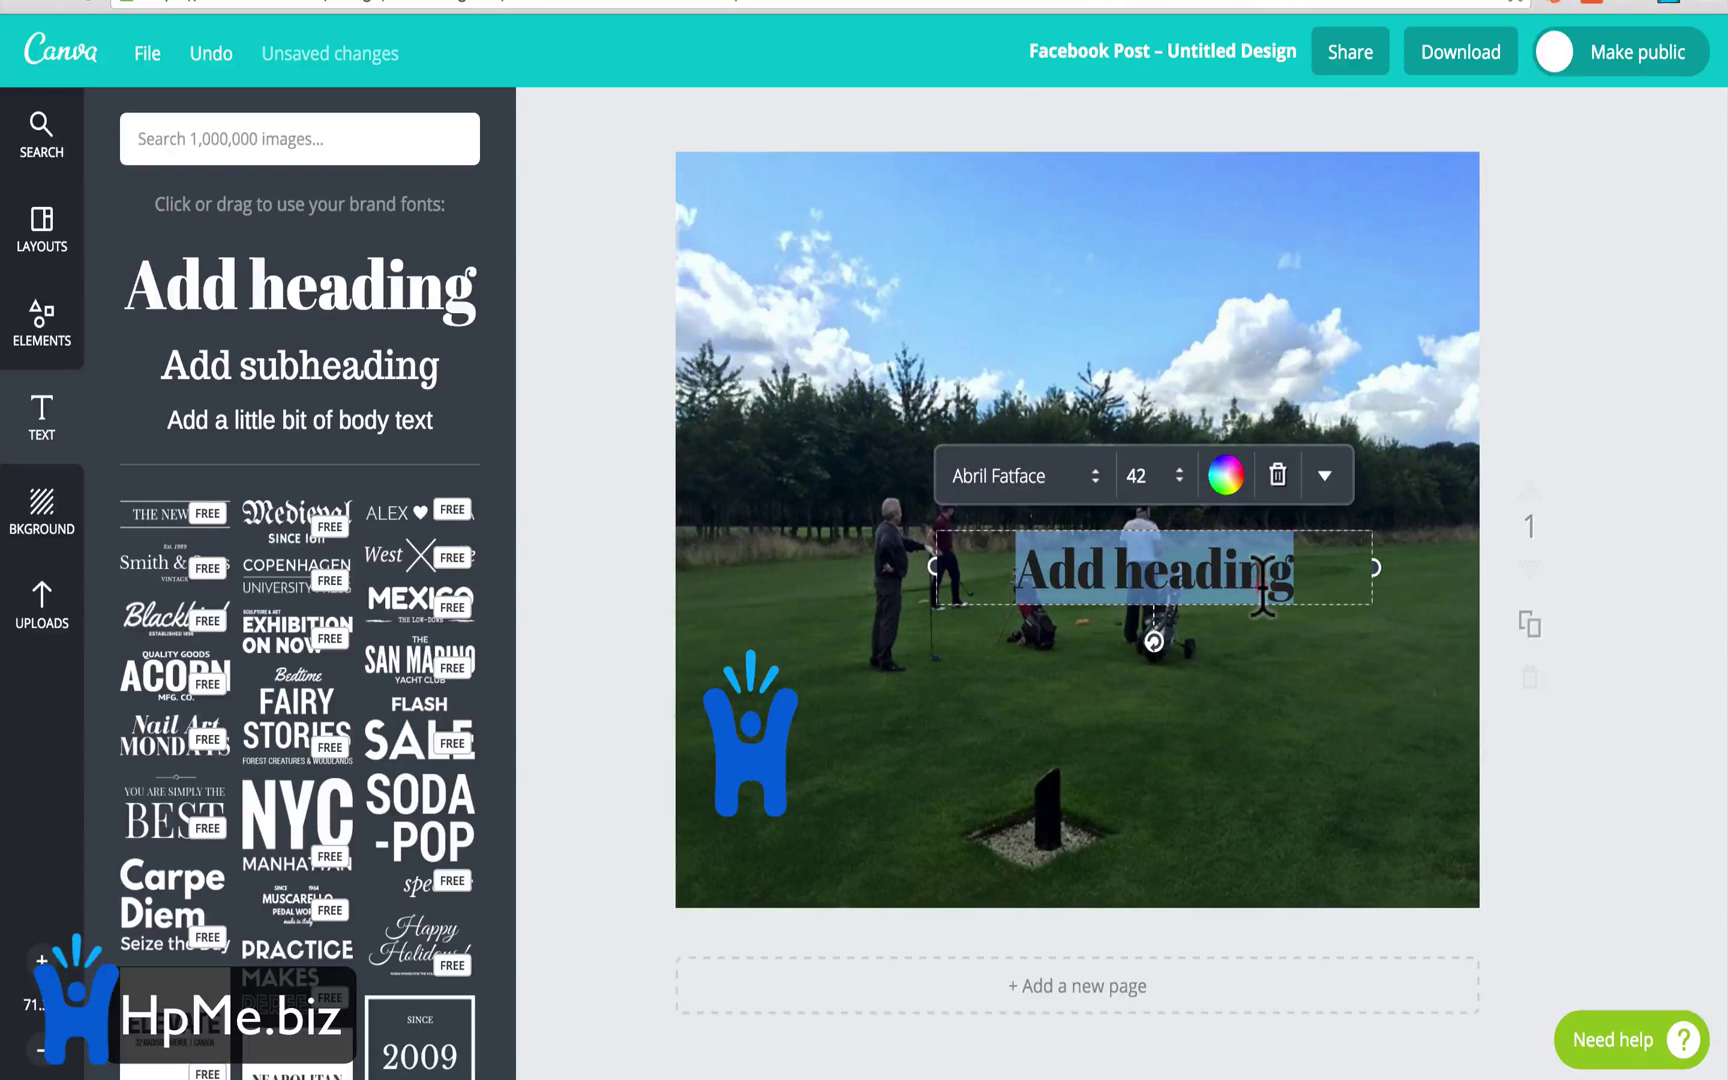
{"action": "key", "text": "BackSpace"}
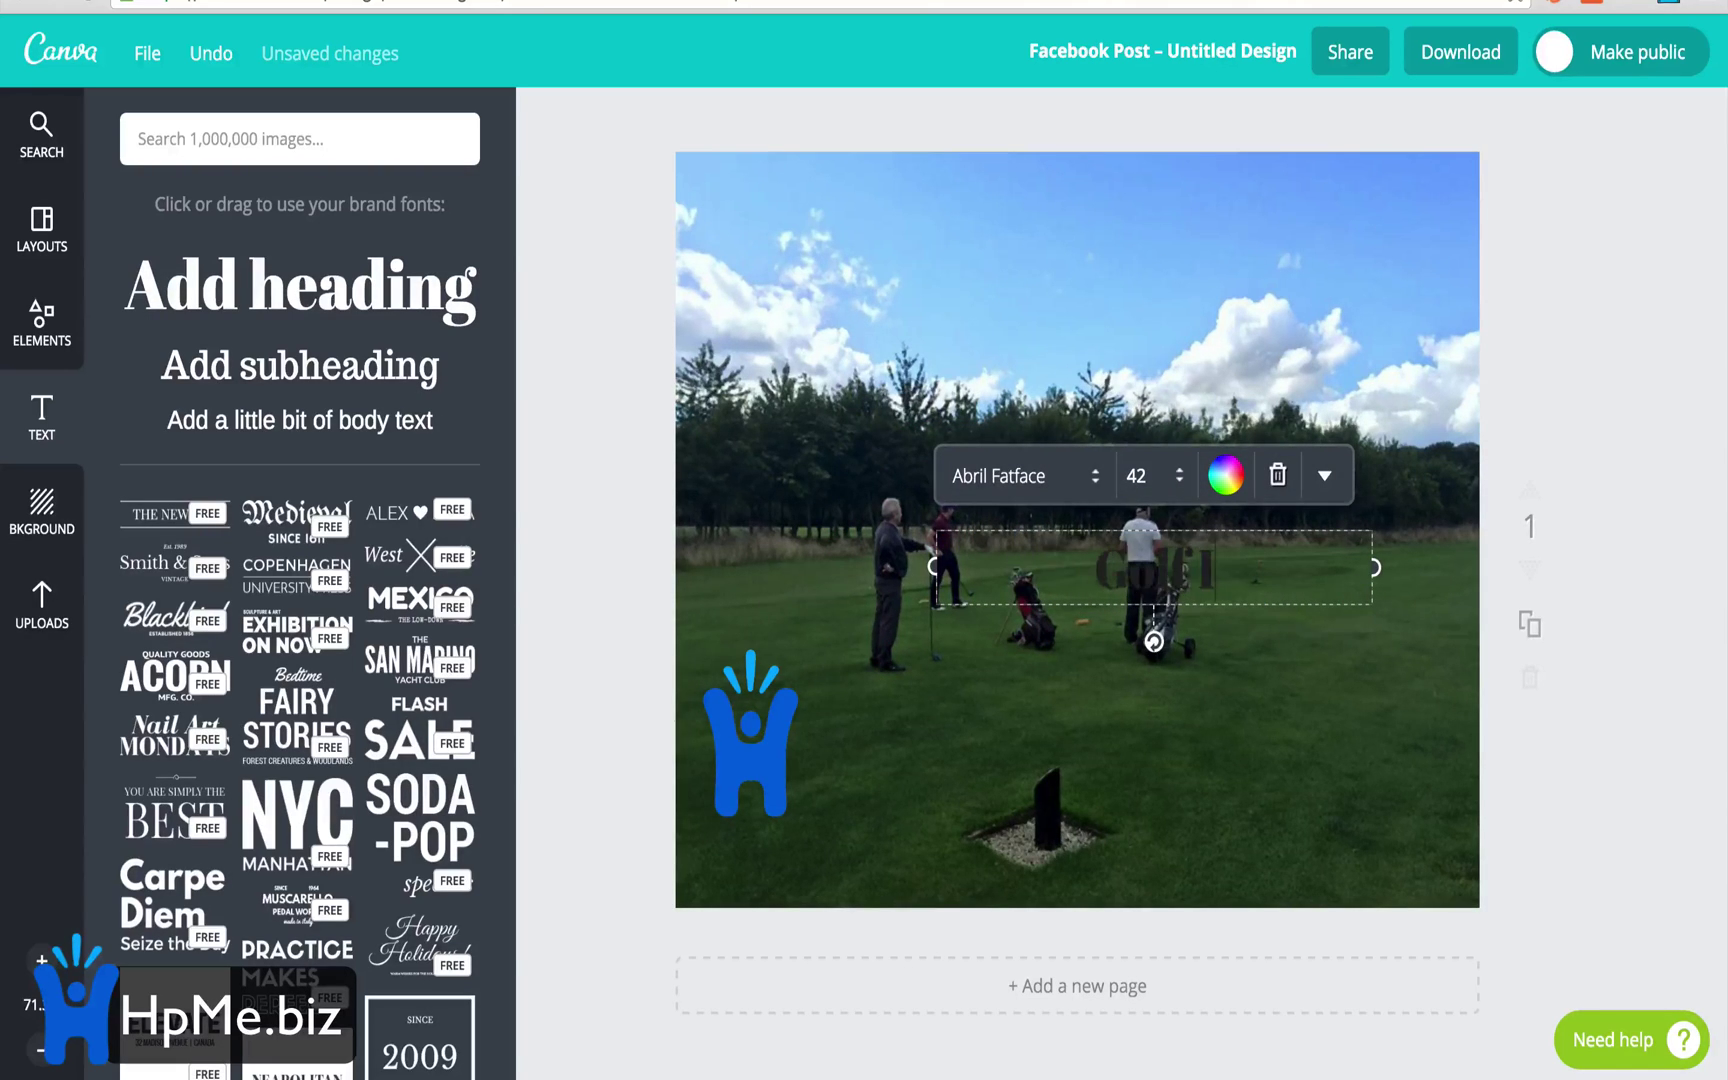
{"action": "type", "text": "Golf Is Great!"}
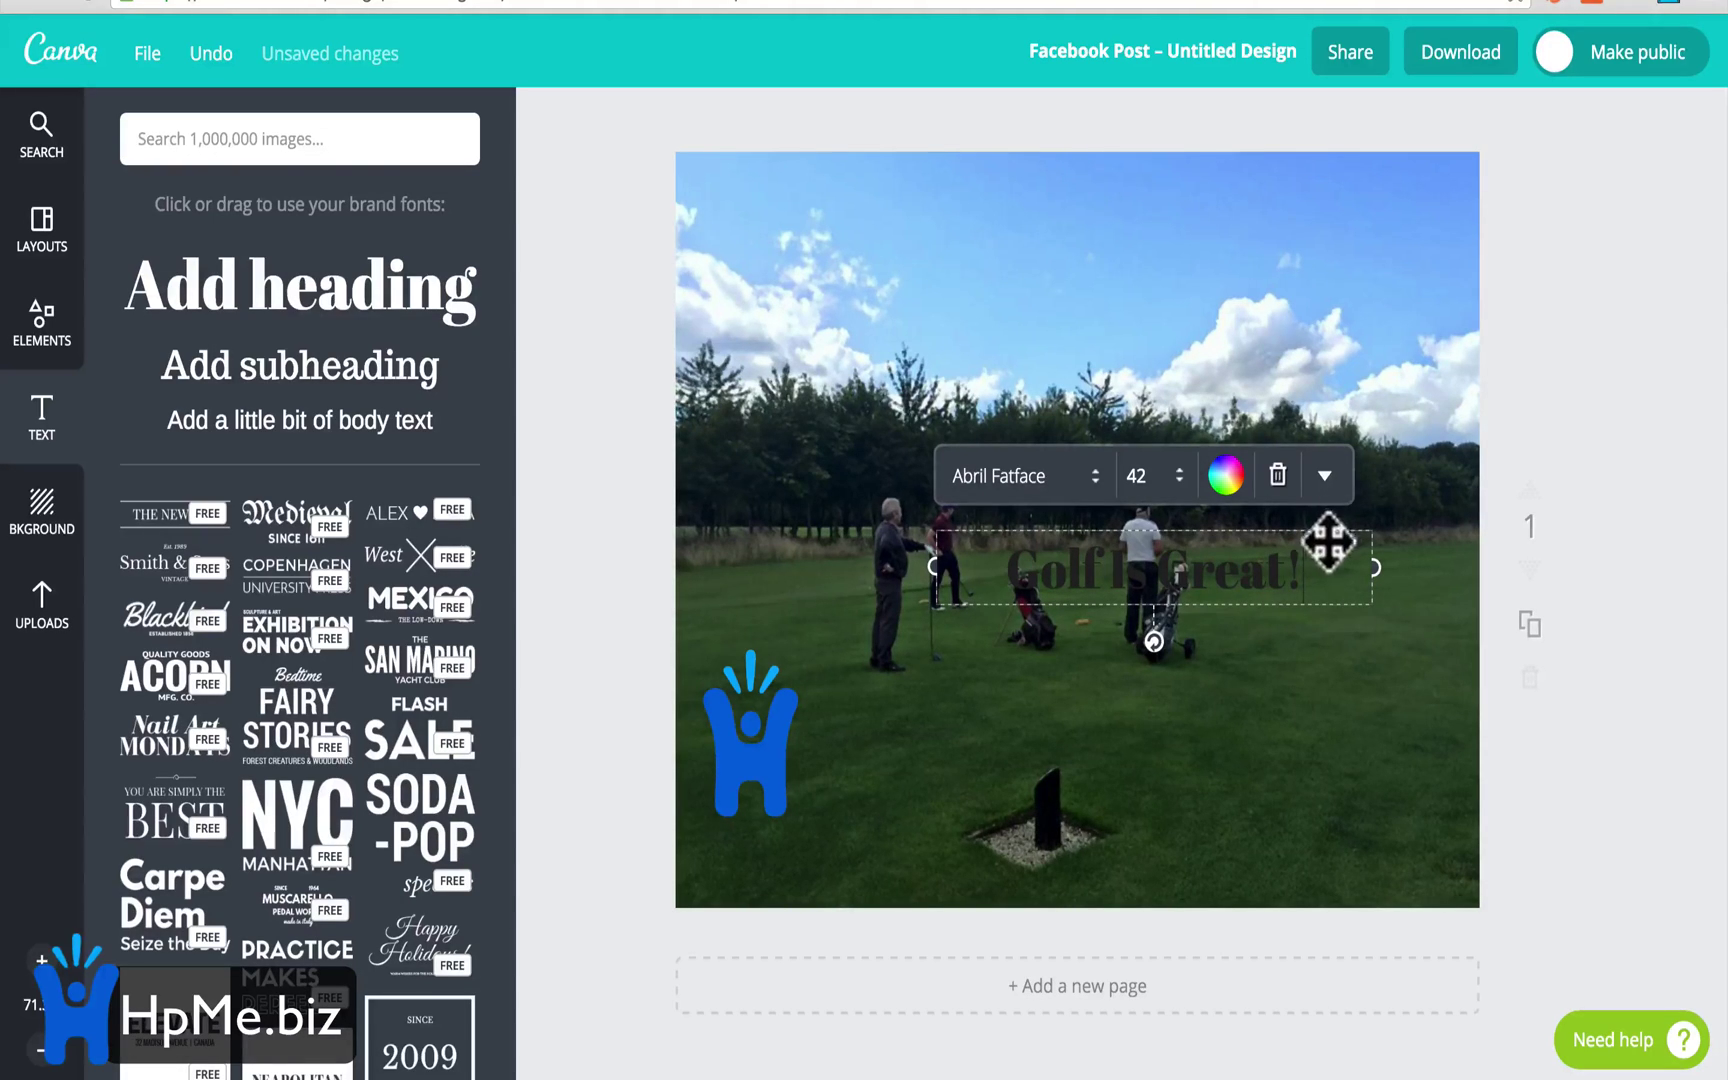
Set the heading to size 64, widen it to one line and move it lower
{"action": "triple_click", "coordinate": [1343, 530]}
{"action": "left_click", "coordinate": [1181, 480]}
{"action": "left_click", "coordinate": [1160, 482]}
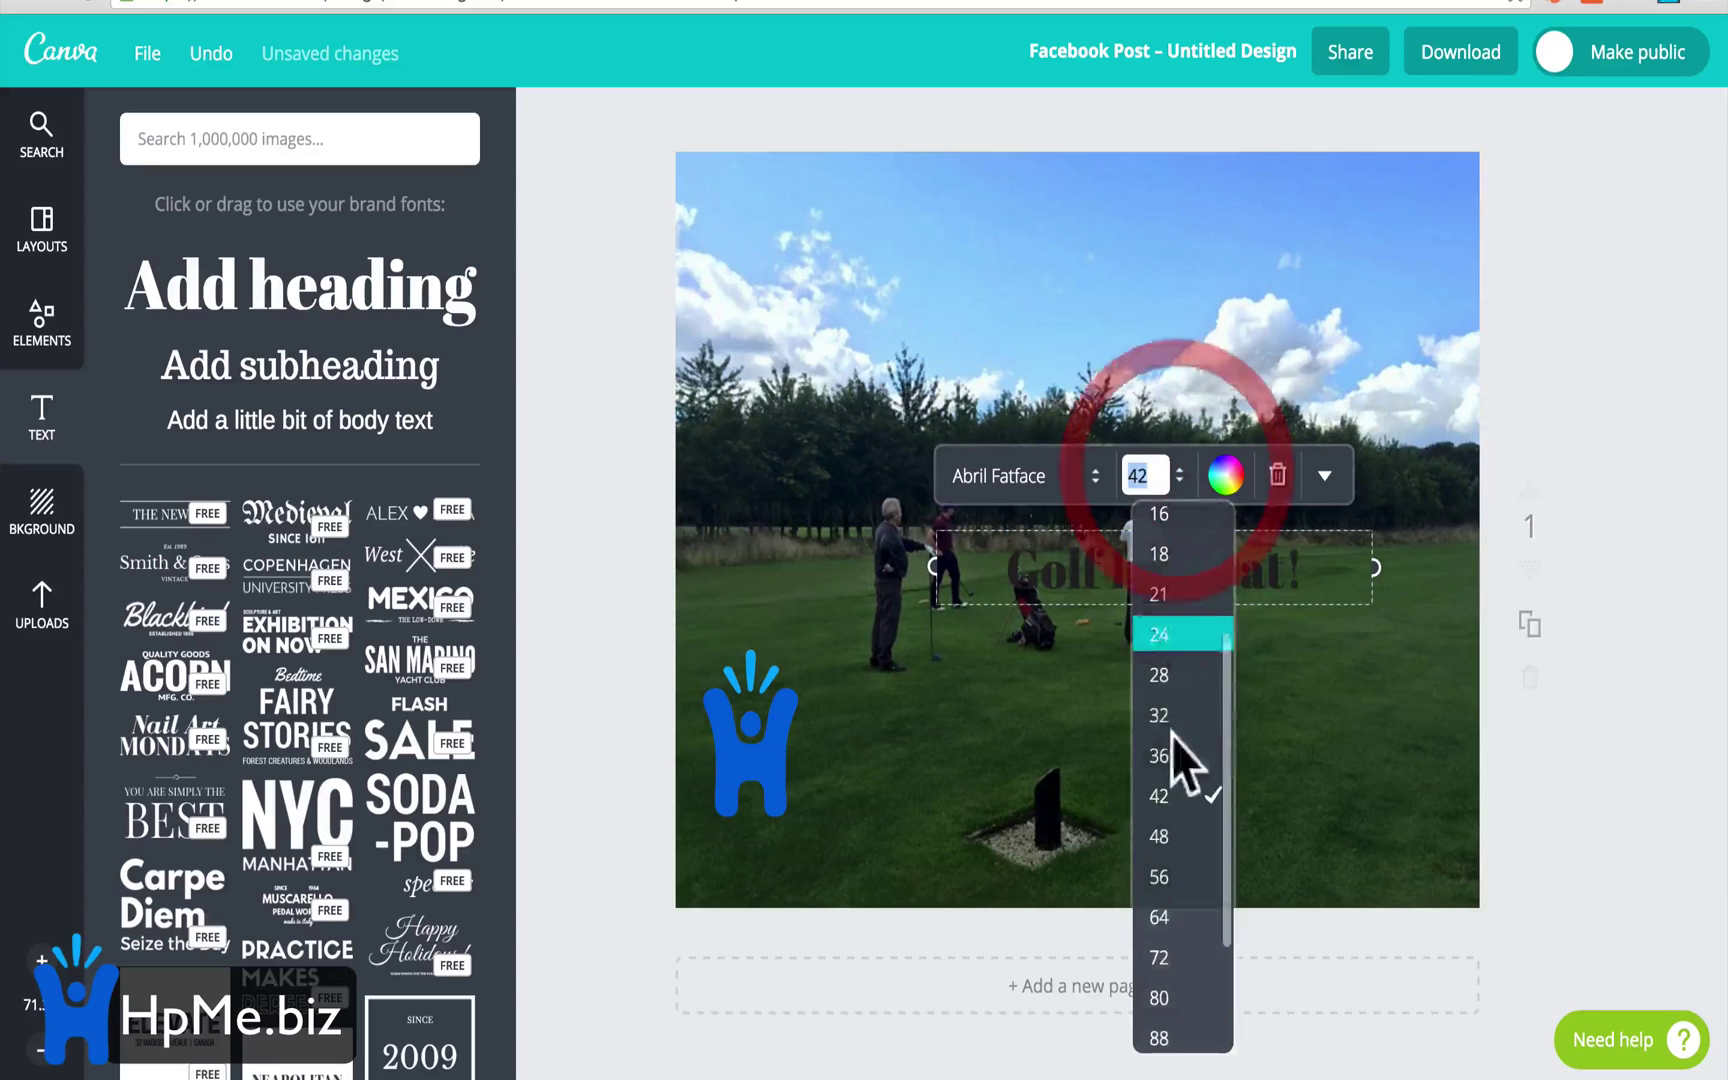
{"action": "left_click", "coordinate": [1179, 923]}
{"action": "left_click_drag", "start_coordinate": [935, 645], "coordinate": [675, 656]}
{"action": "left_click_drag", "start_coordinate": [940, 540], "coordinate": [962, 654]}
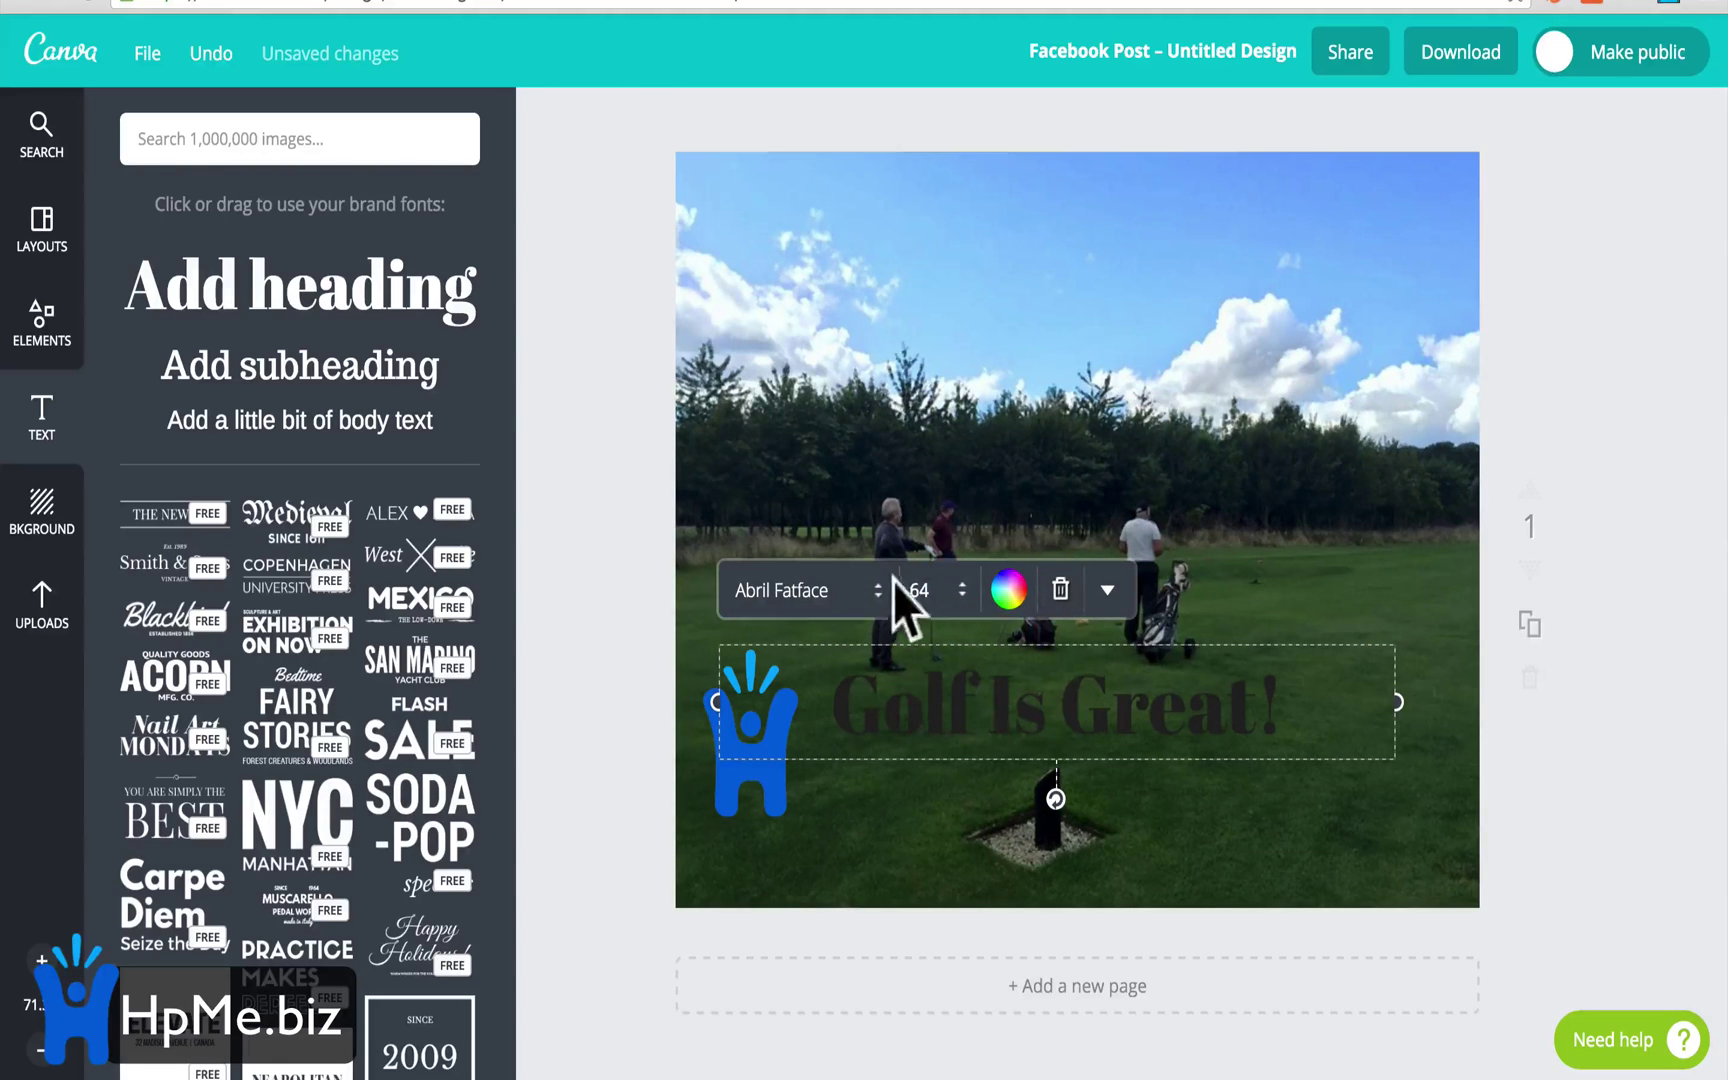
Make the heading blue and change its font to Cabin Sketch
{"action": "left_click", "coordinate": [1008, 590]}
{"action": "left_click", "coordinate": [1034, 513]}
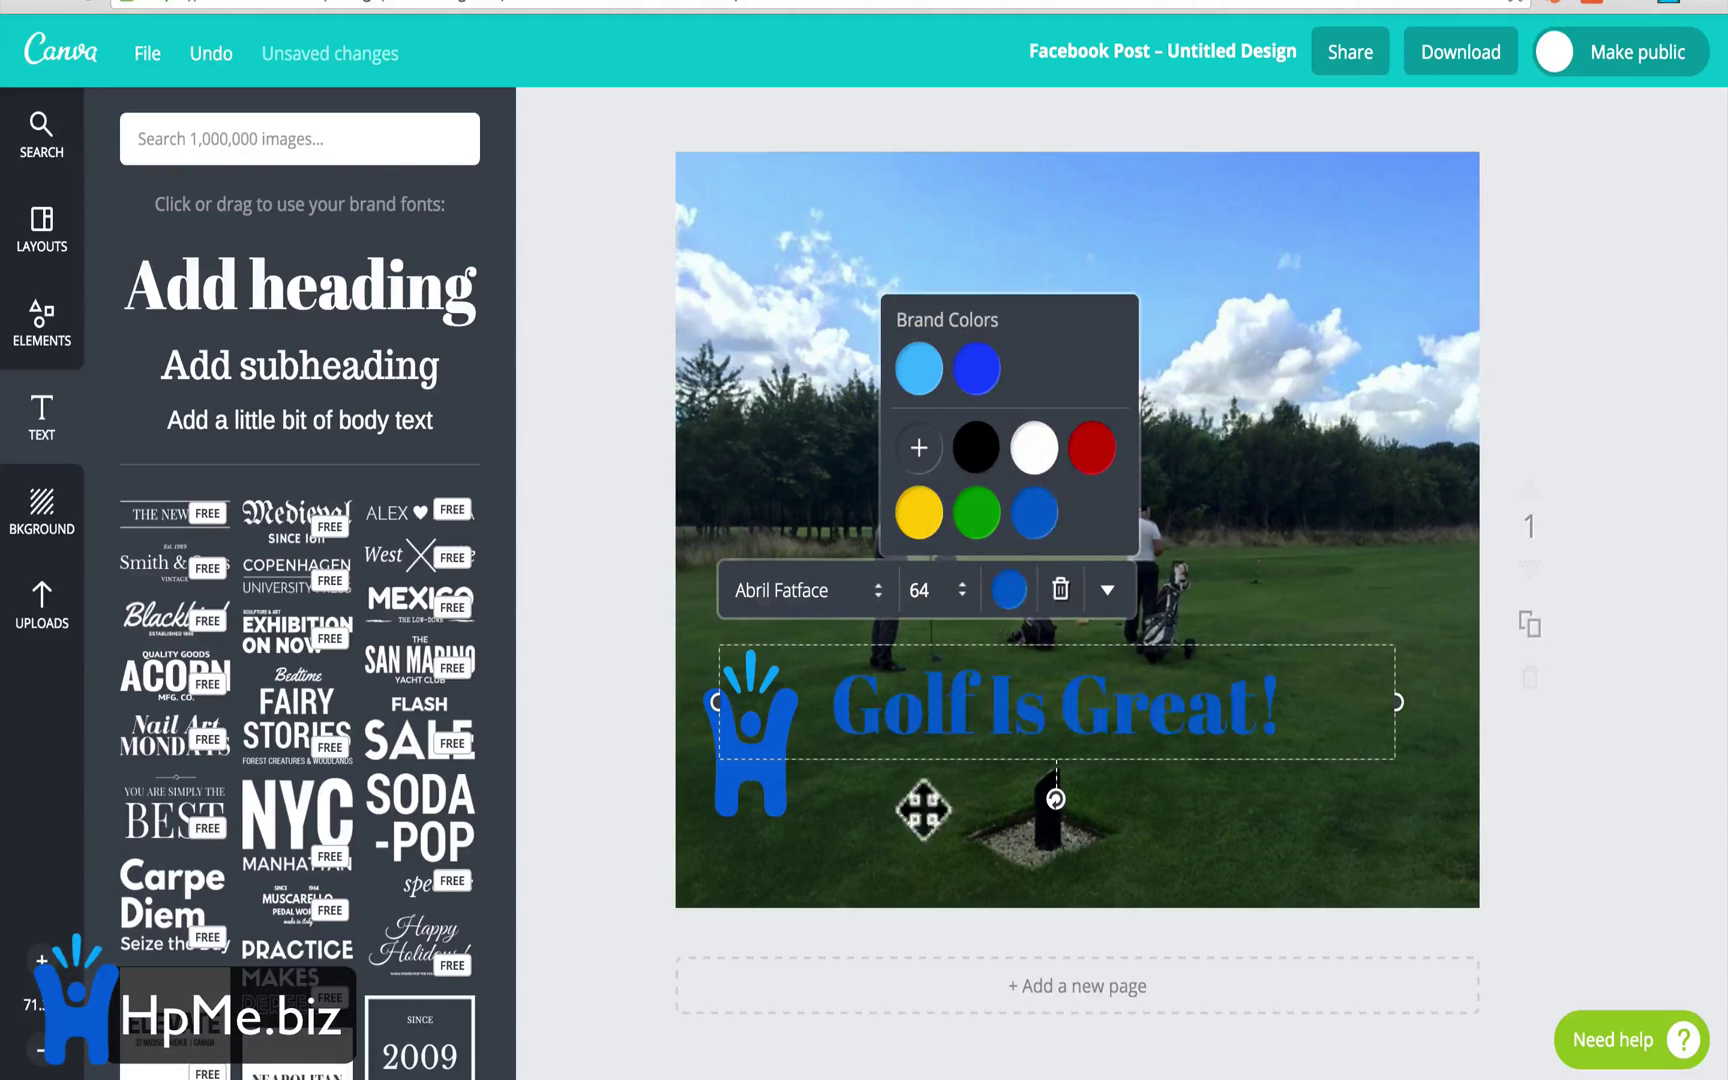
{"action": "left_click", "coordinate": [868, 850]}
{"action": "left_click", "coordinate": [945, 683]}
{"action": "left_click", "coordinate": [862, 592]}
{"action": "scroll", "coordinate": [882, 666], "scroll_direction": "down", "scroll_amount": 10}
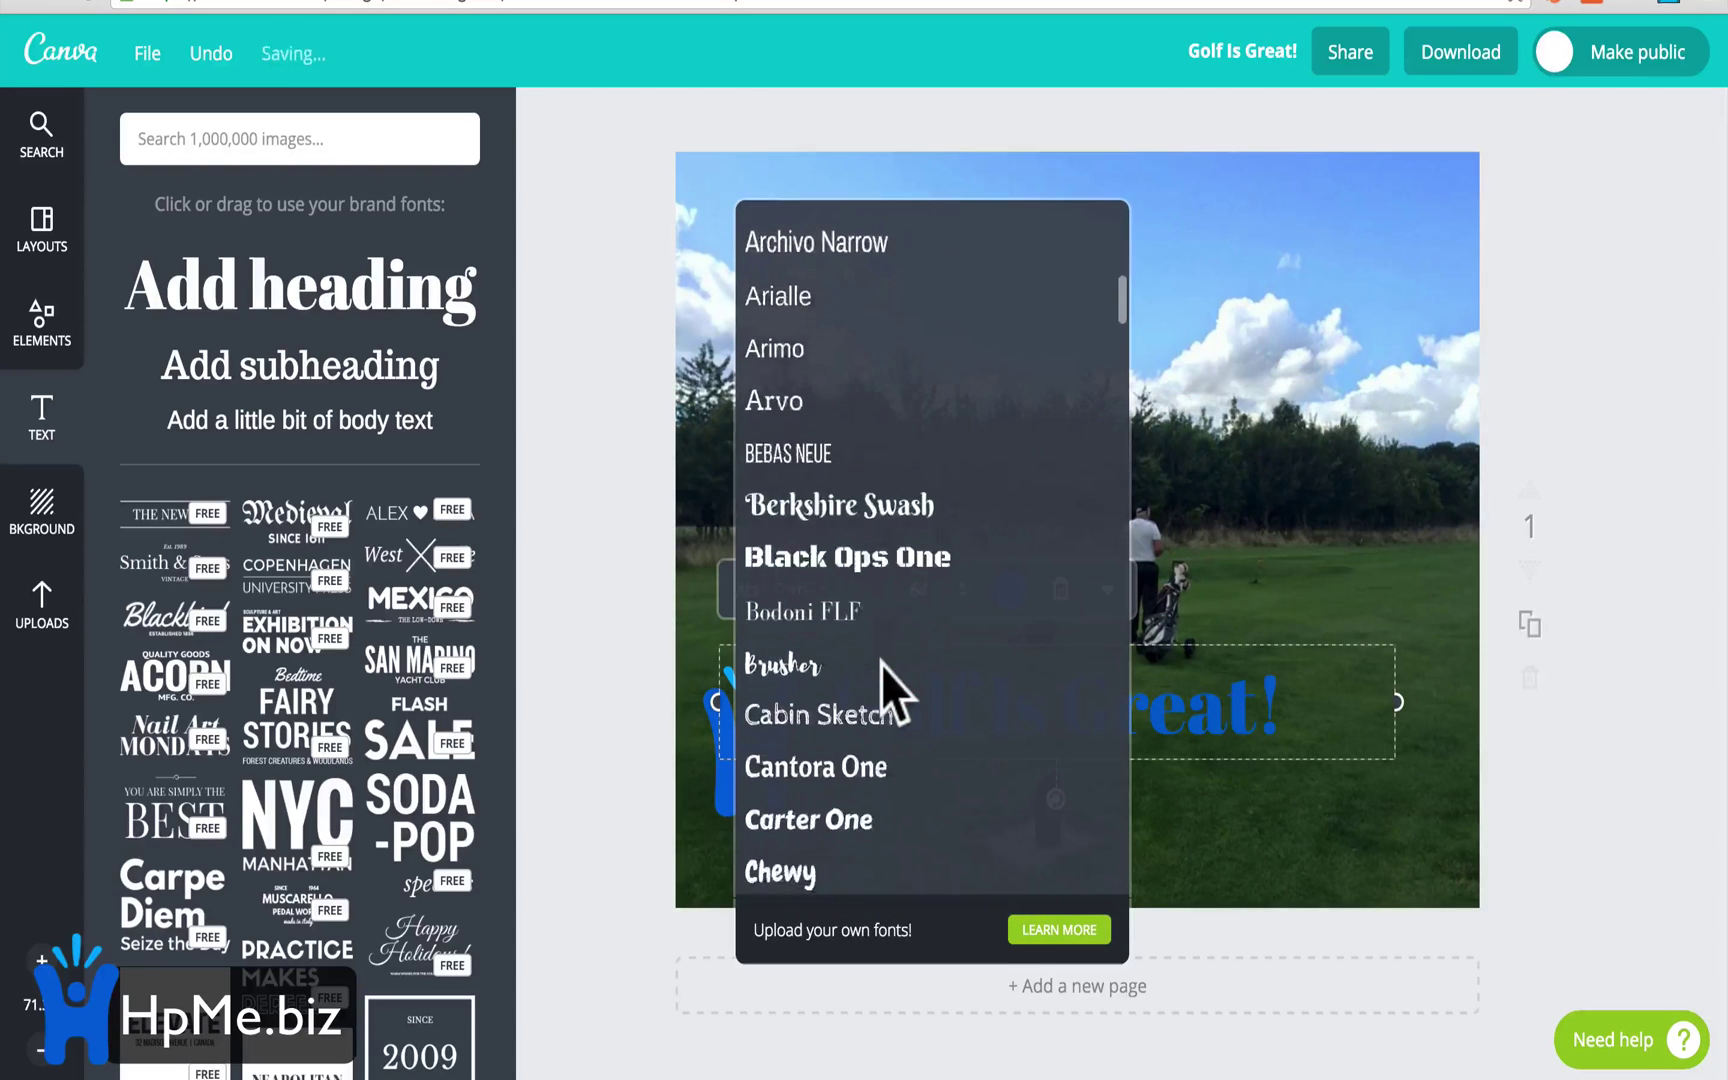
{"action": "scroll", "coordinate": [882, 666], "scroll_direction": "down", "scroll_amount": 2}
{"action": "left_click", "coordinate": [893, 500]}
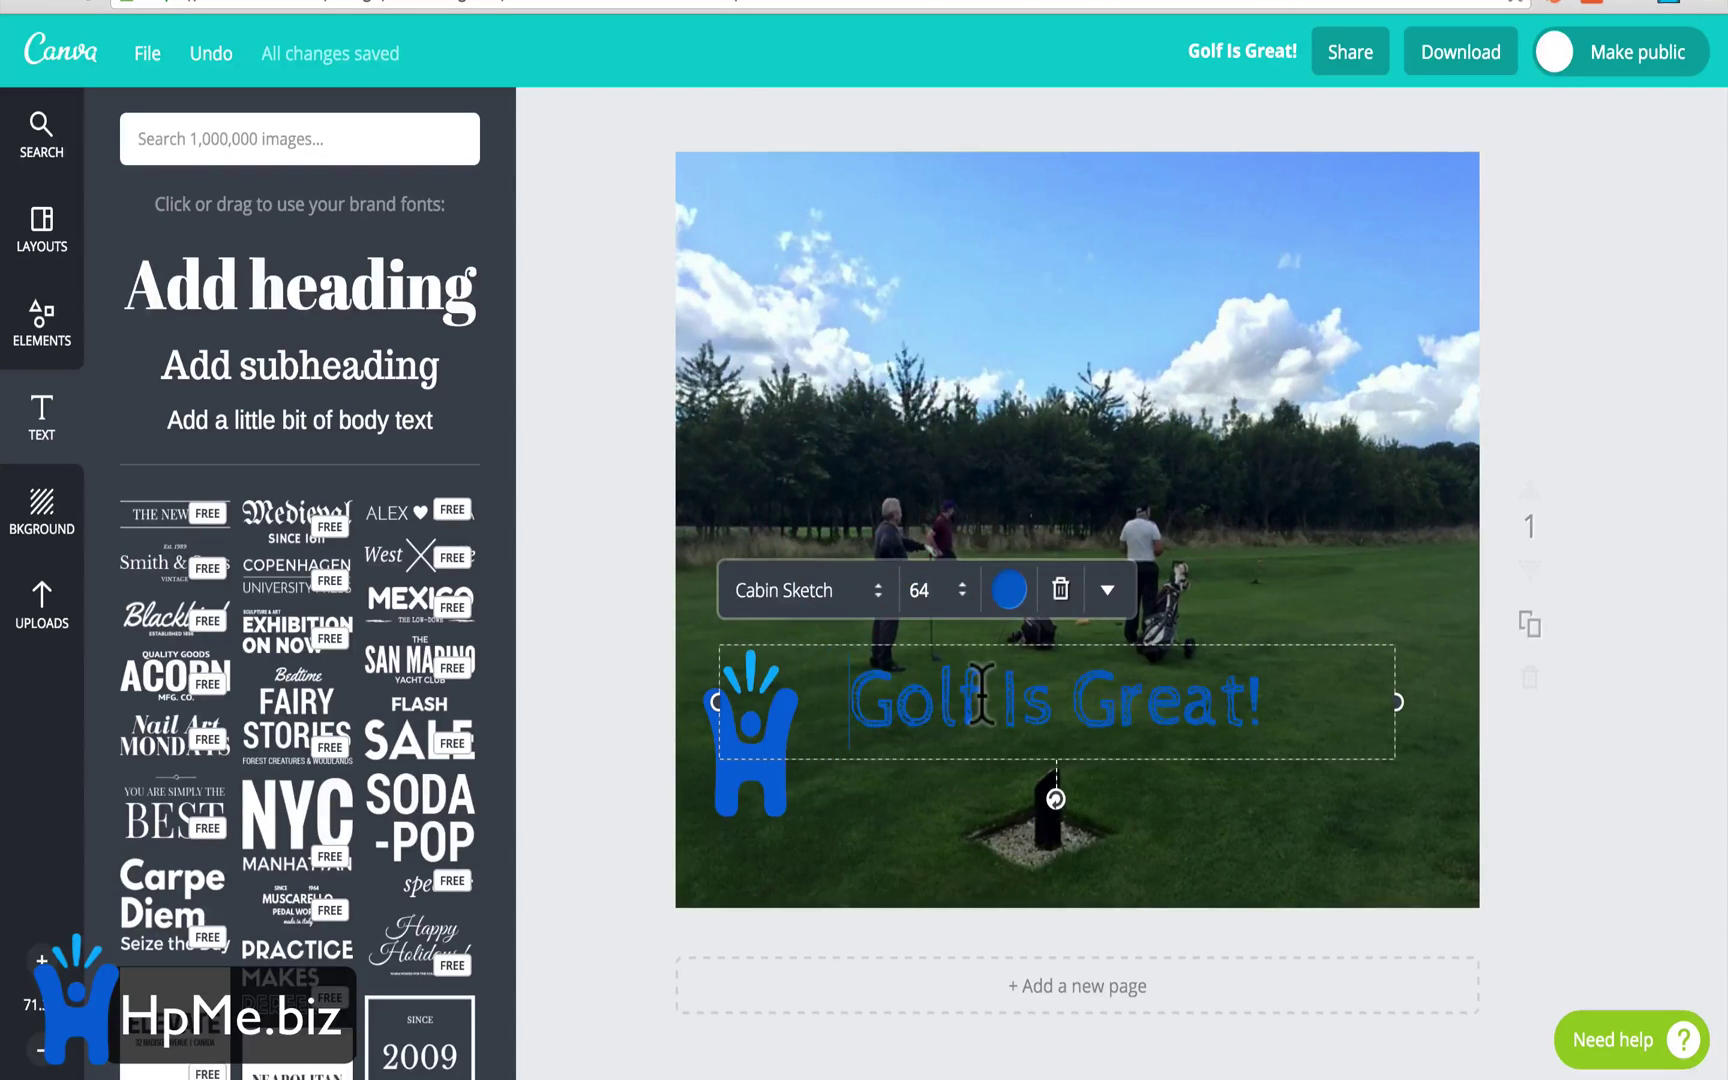
{"action": "left_click", "coordinate": [1205, 830]}
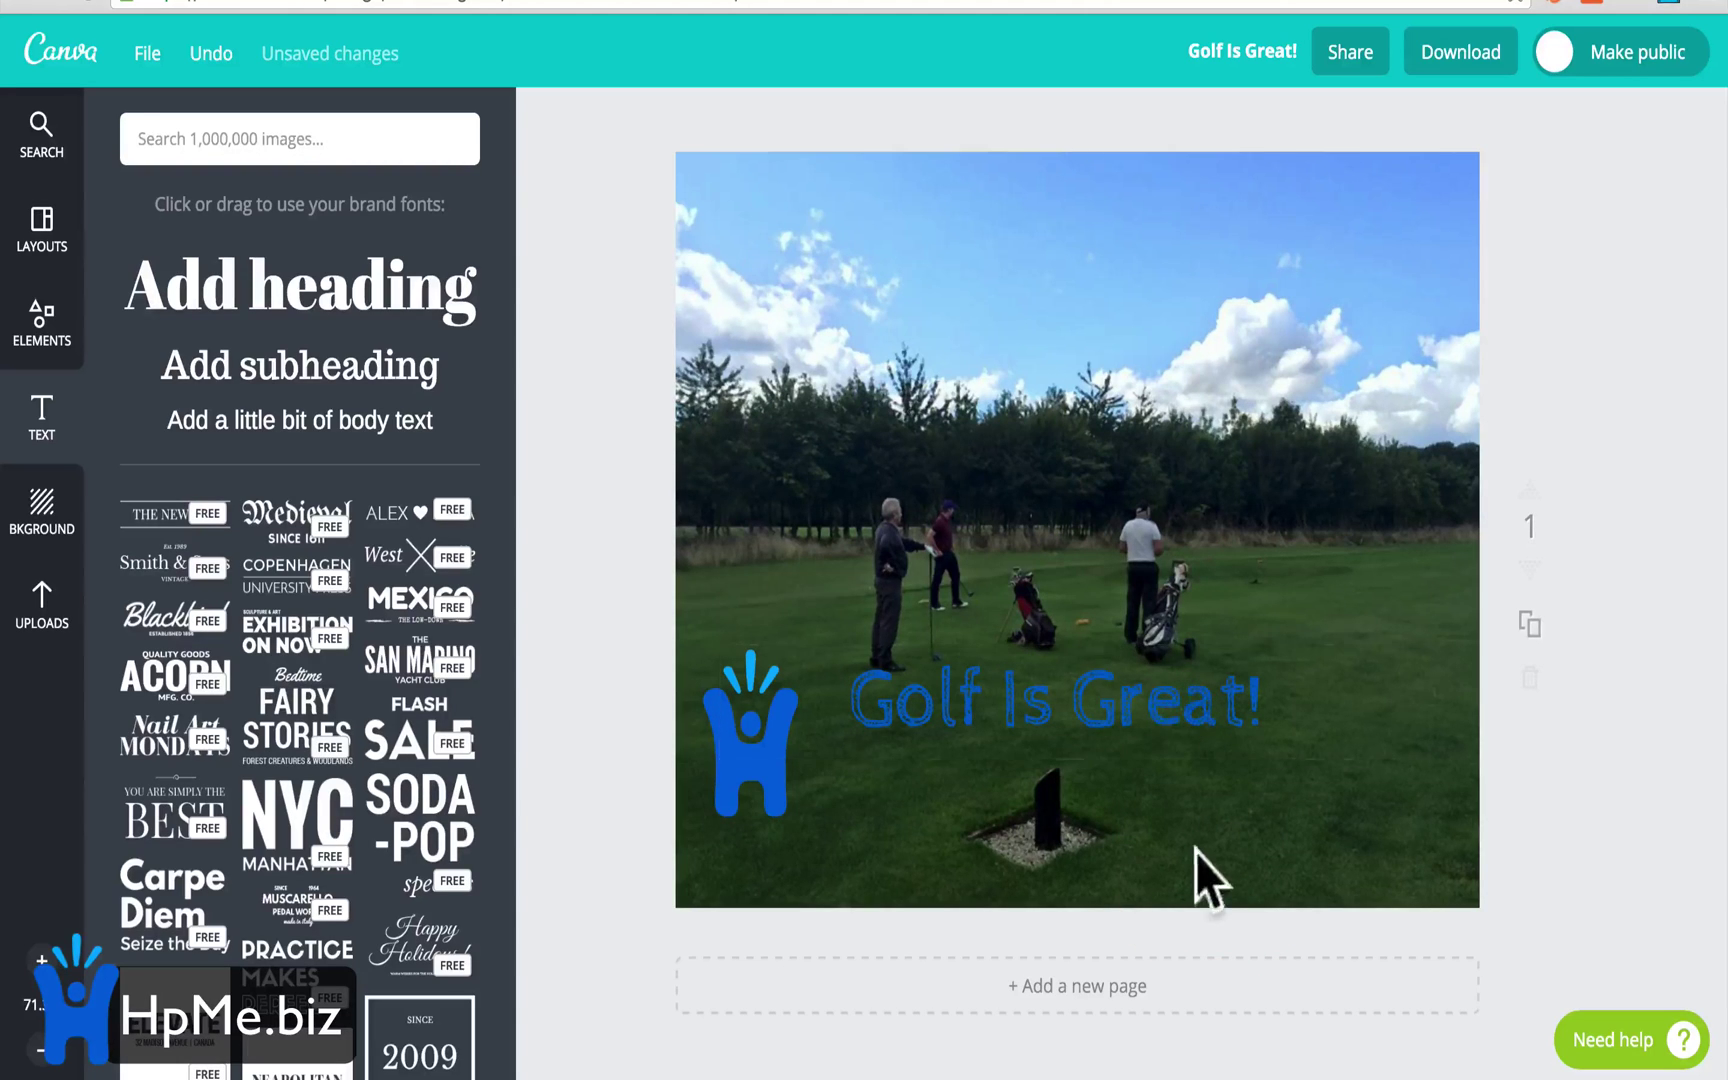
Nudge the logo upward and position the heading beside it
{"action": "left_click_drag", "start_coordinate": [741, 797], "coordinate": [752, 740]}
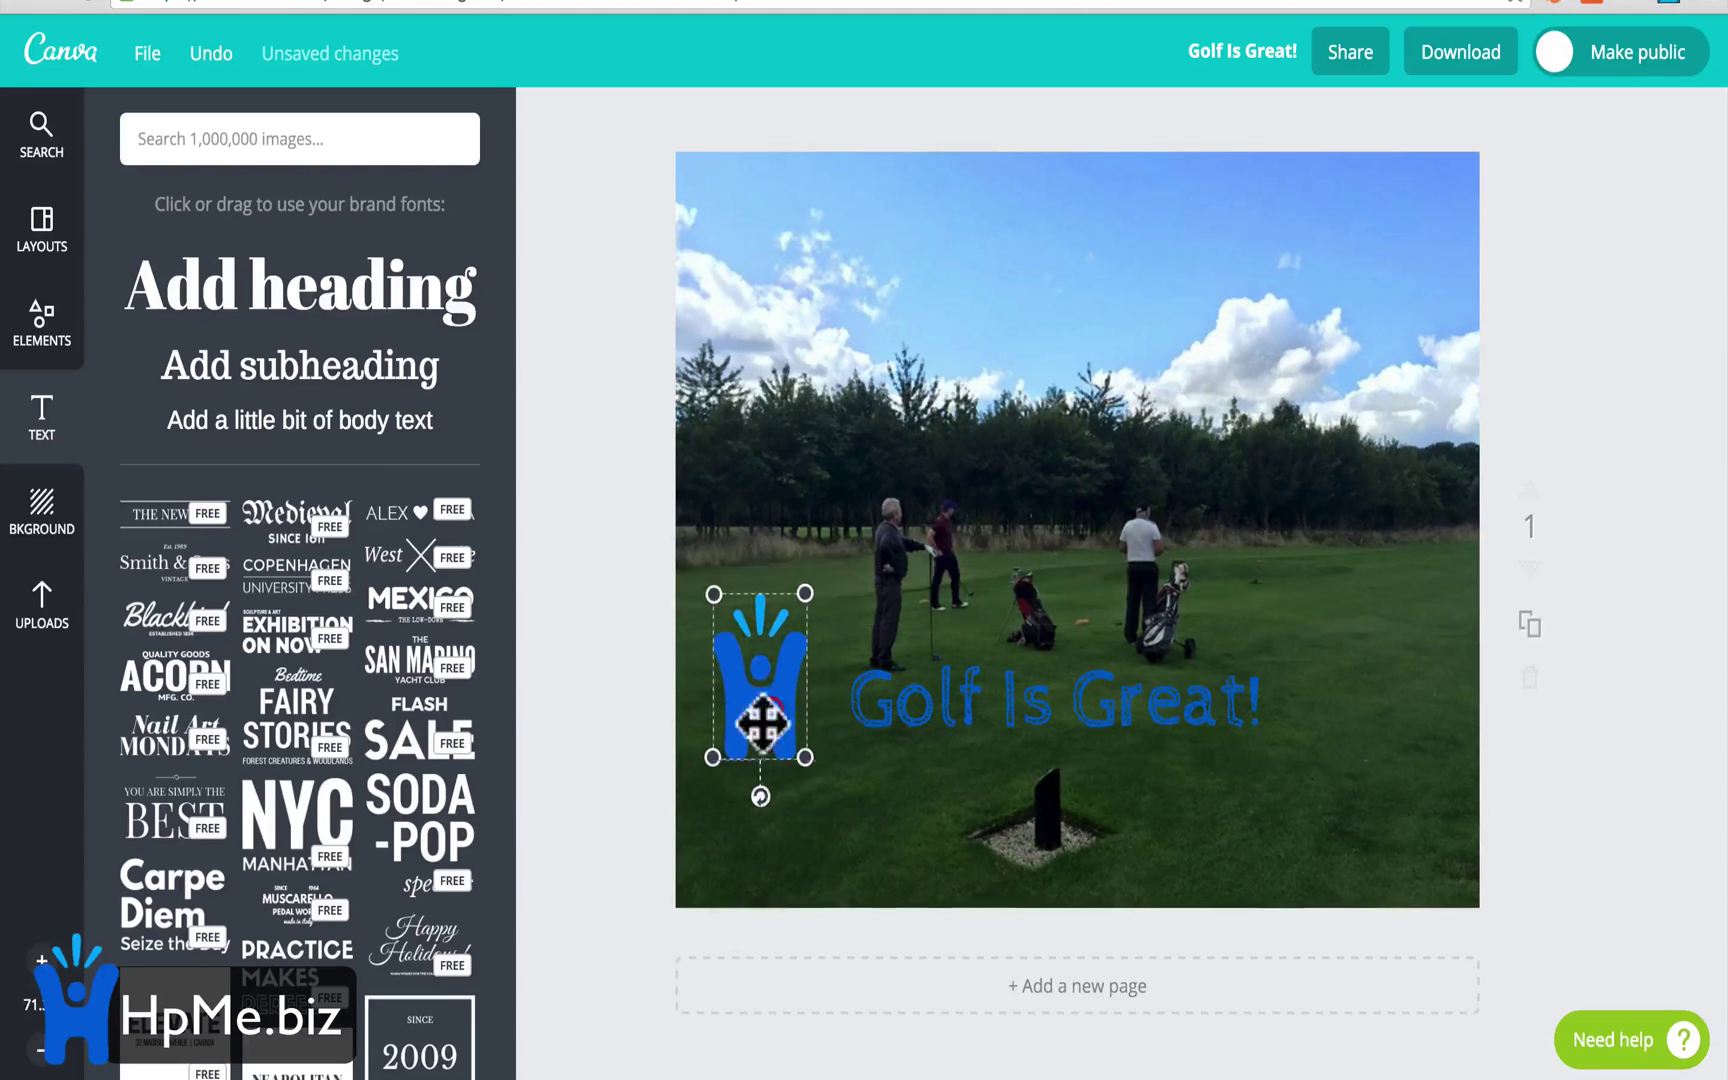
{"action": "left_click_drag", "start_coordinate": [914, 720], "coordinate": [879, 738]}
{"action": "left_click", "coordinate": [886, 800]}
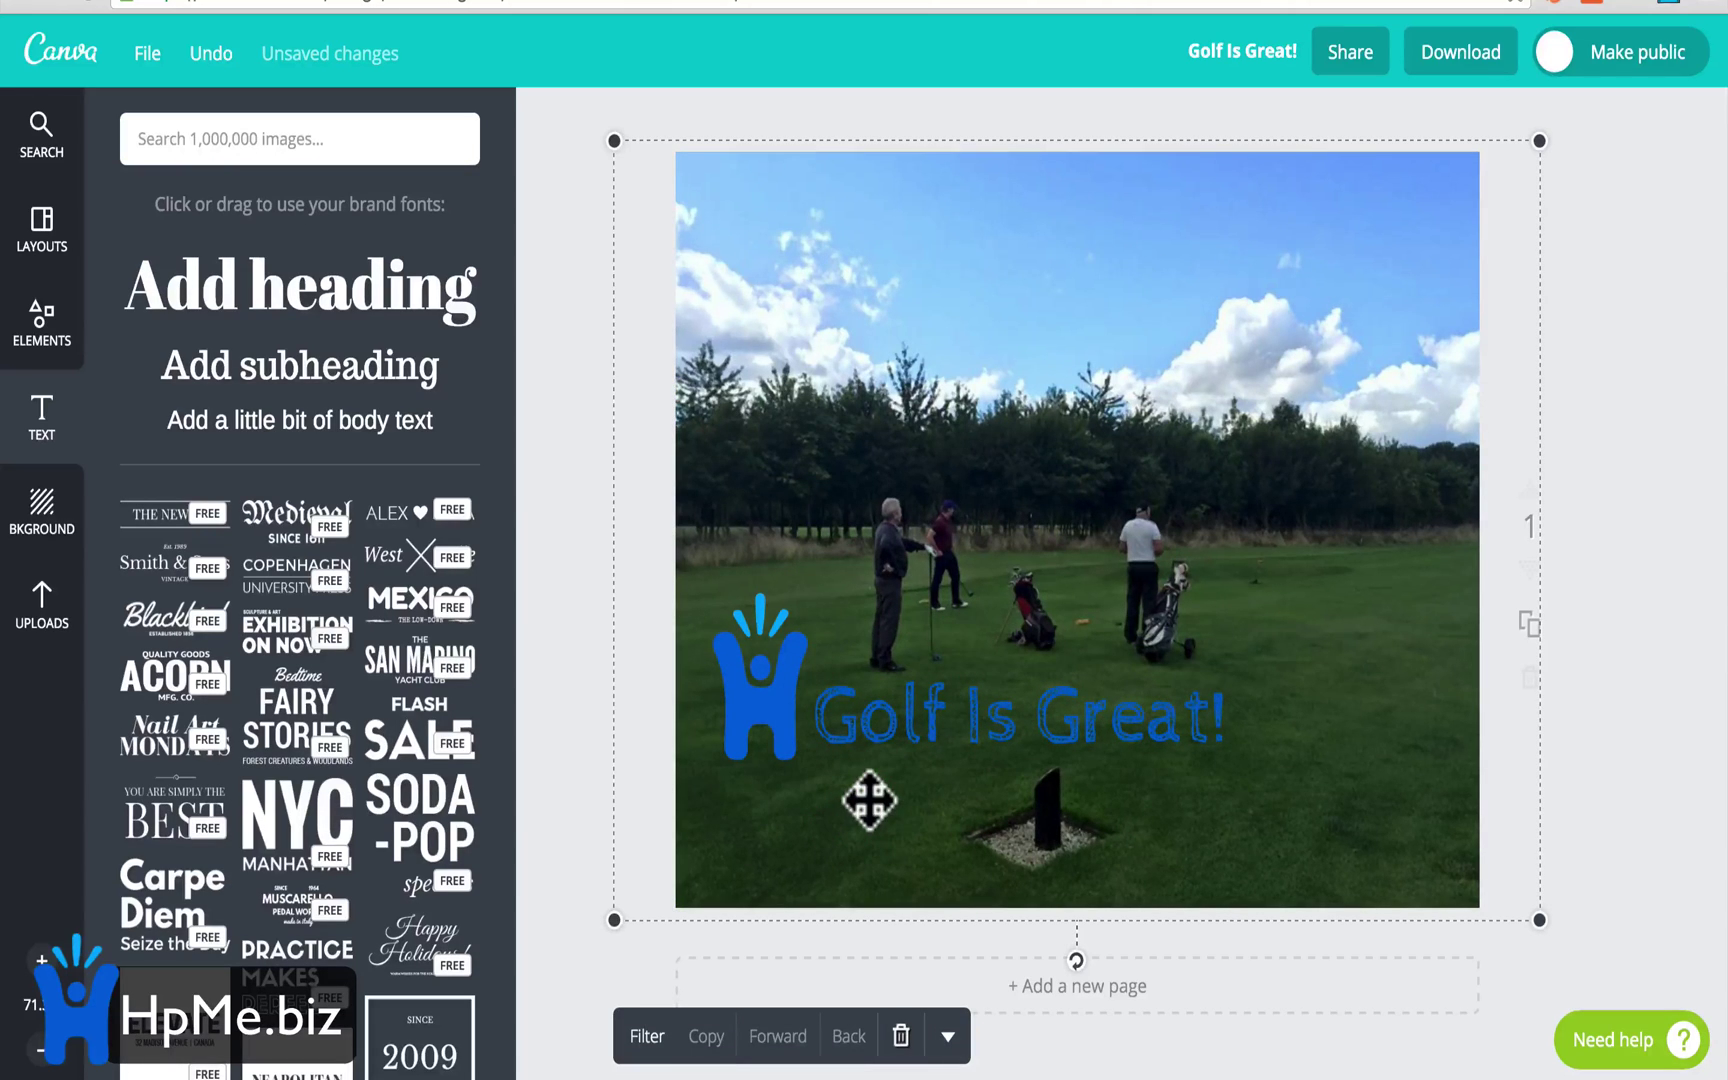
Browse the Elements, Layouts and Background panels
{"action": "left_click", "coordinate": [46, 326]}
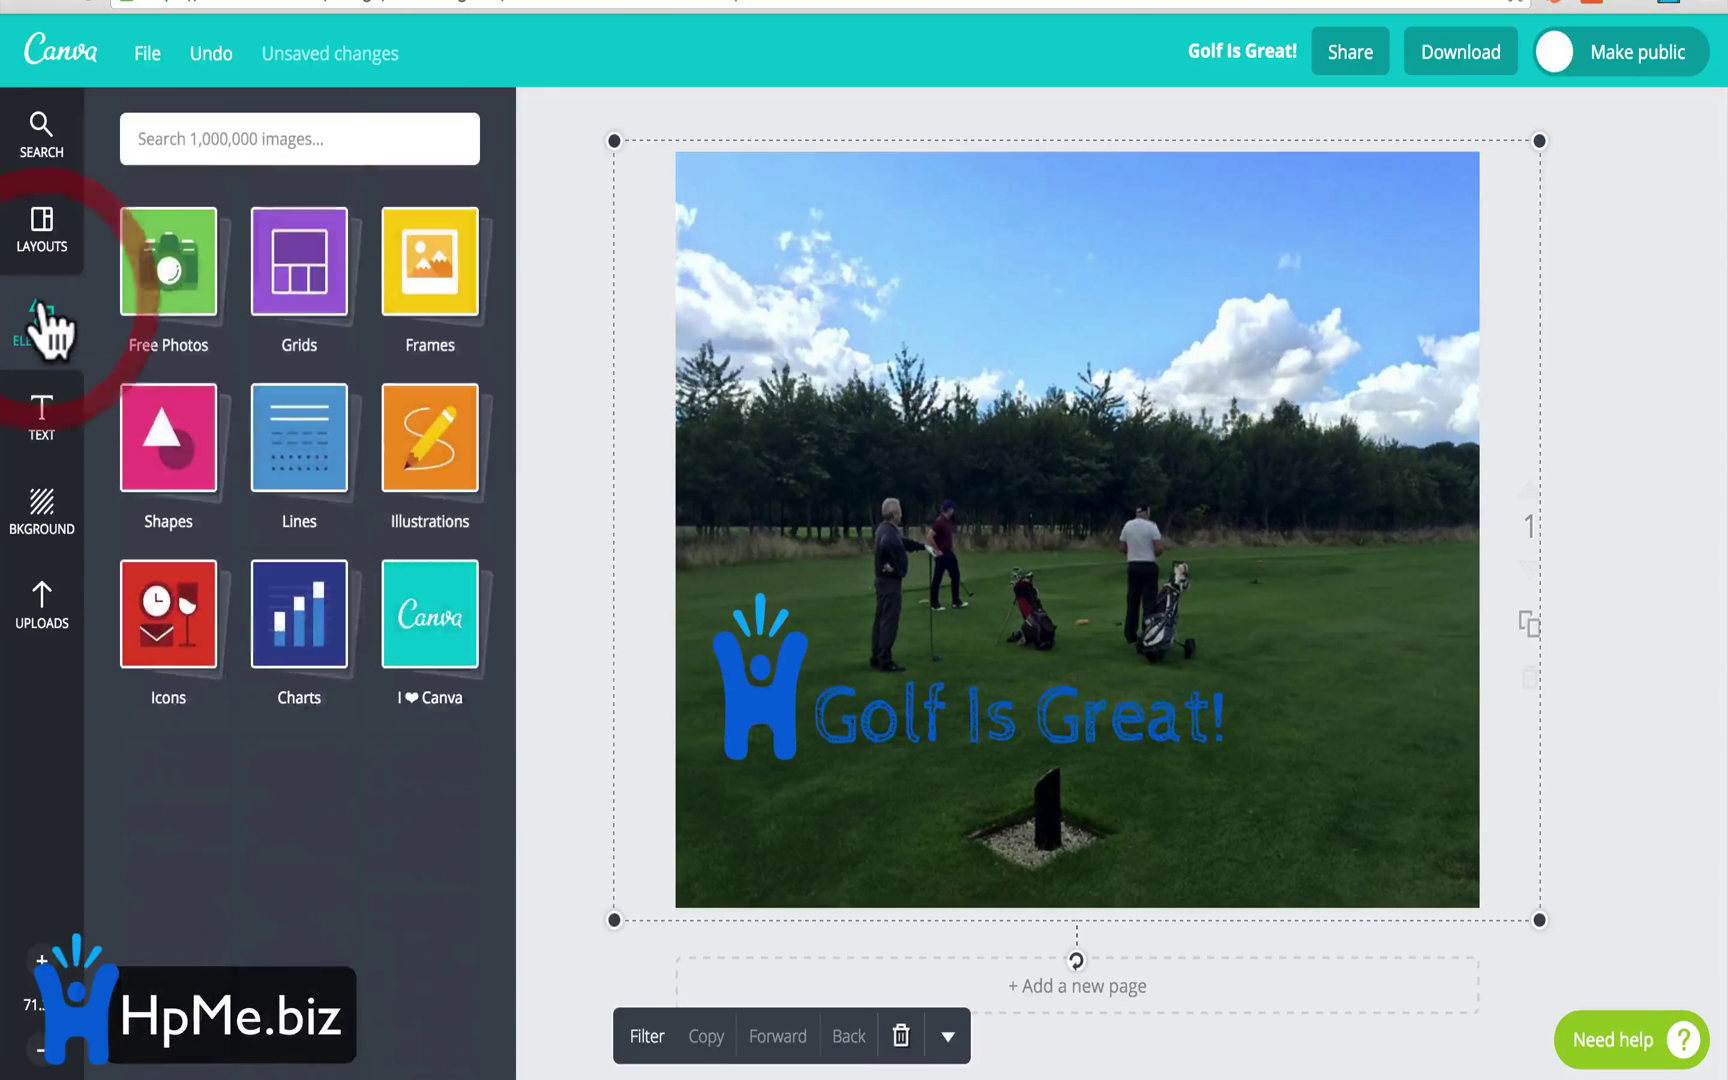
{"action": "left_click", "coordinate": [44, 228]}
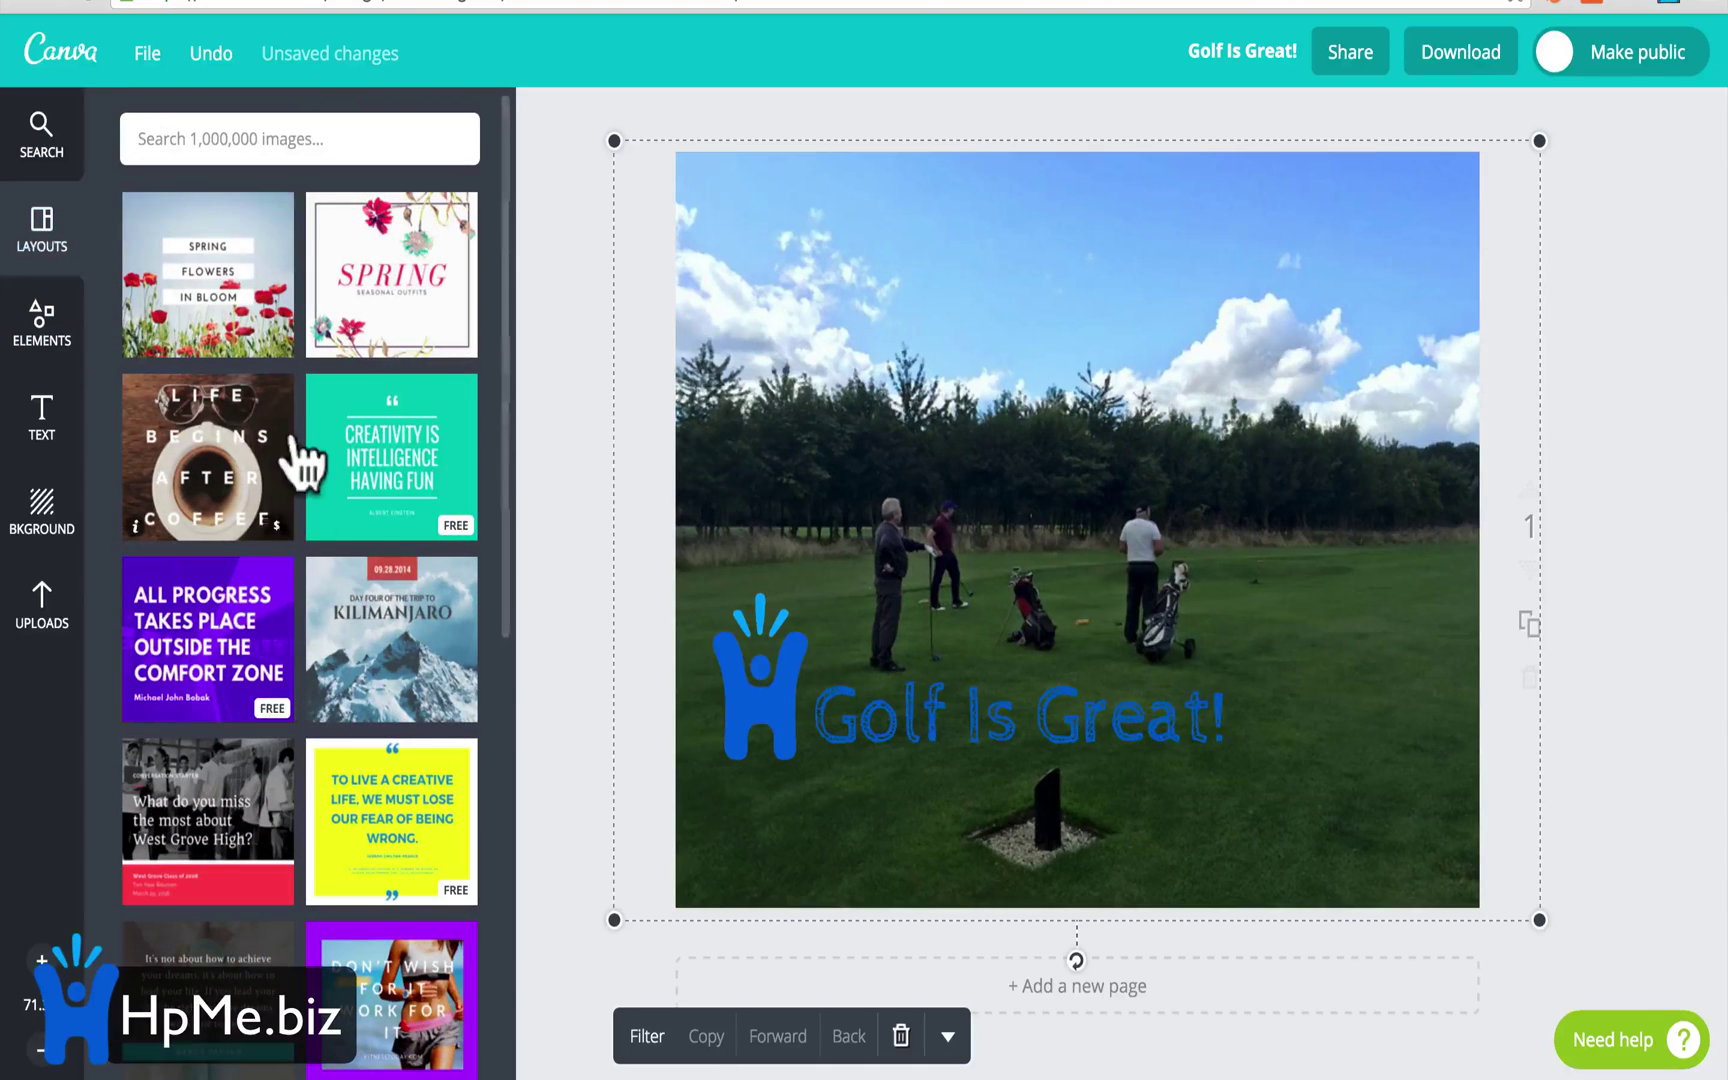
{"action": "scroll", "coordinate": [338, 455], "scroll_direction": "down", "scroll_amount": 10}
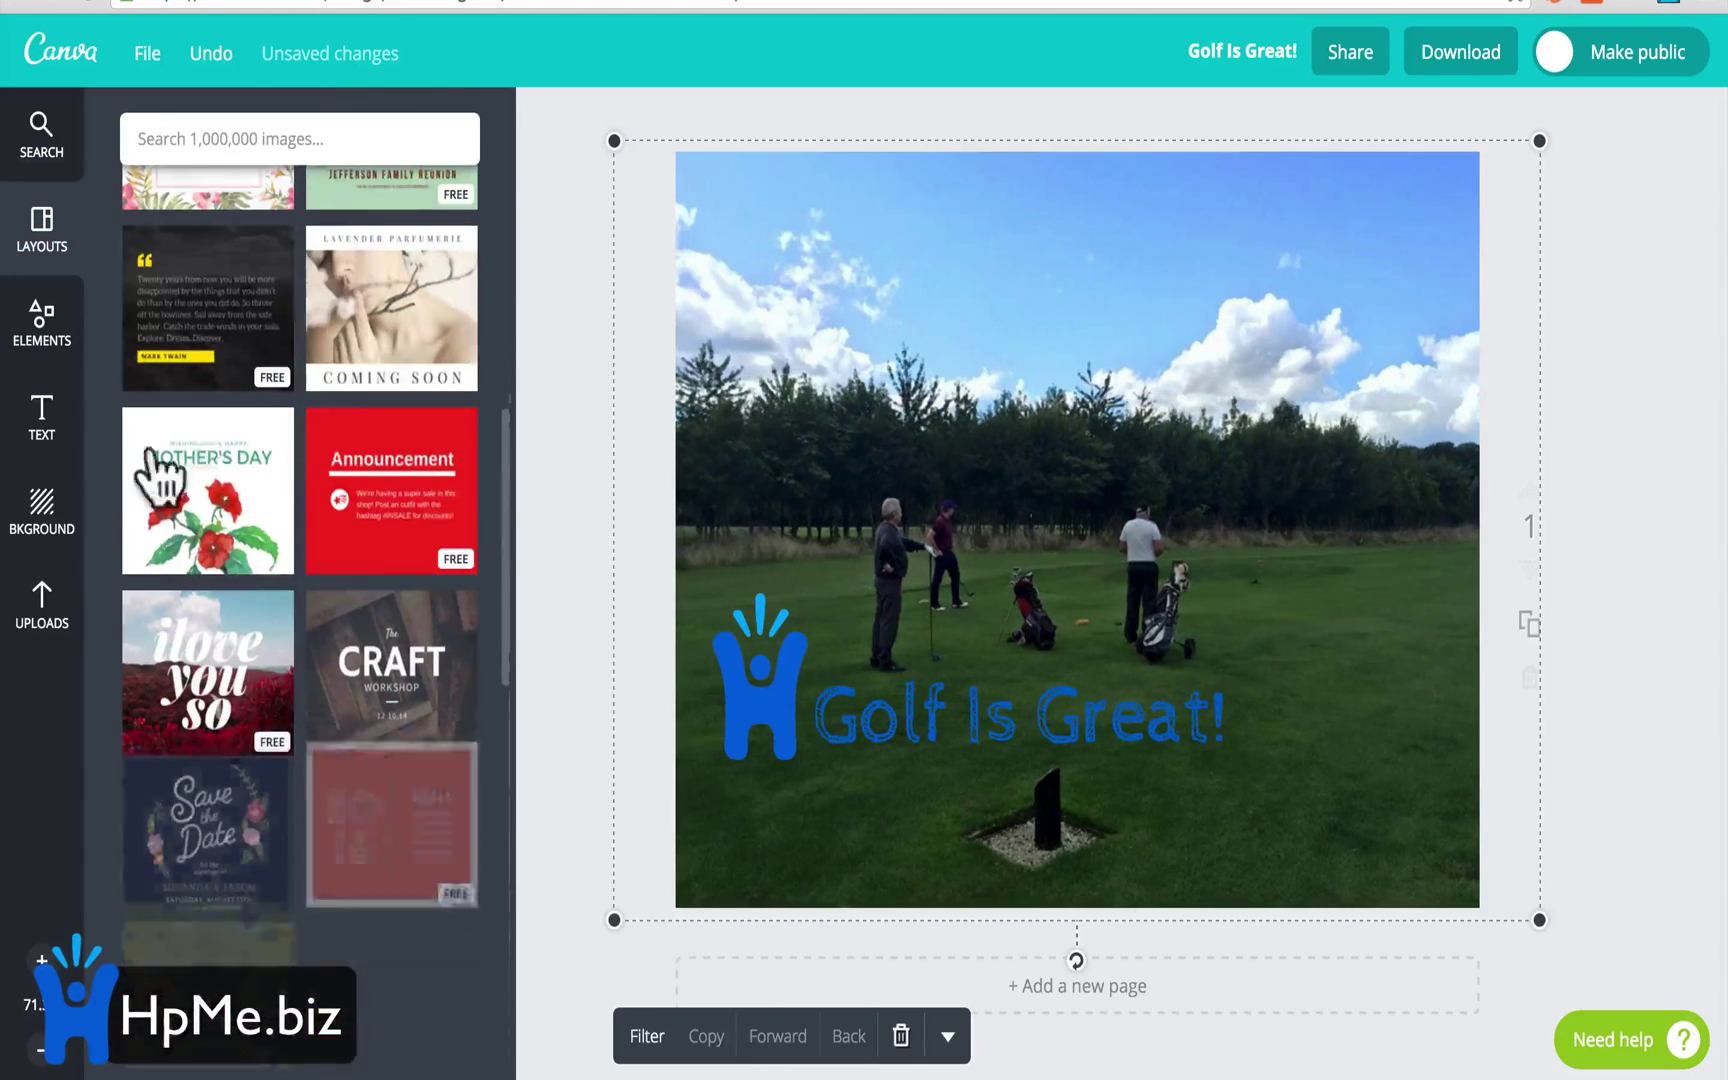
{"action": "left_click", "coordinate": [45, 512]}
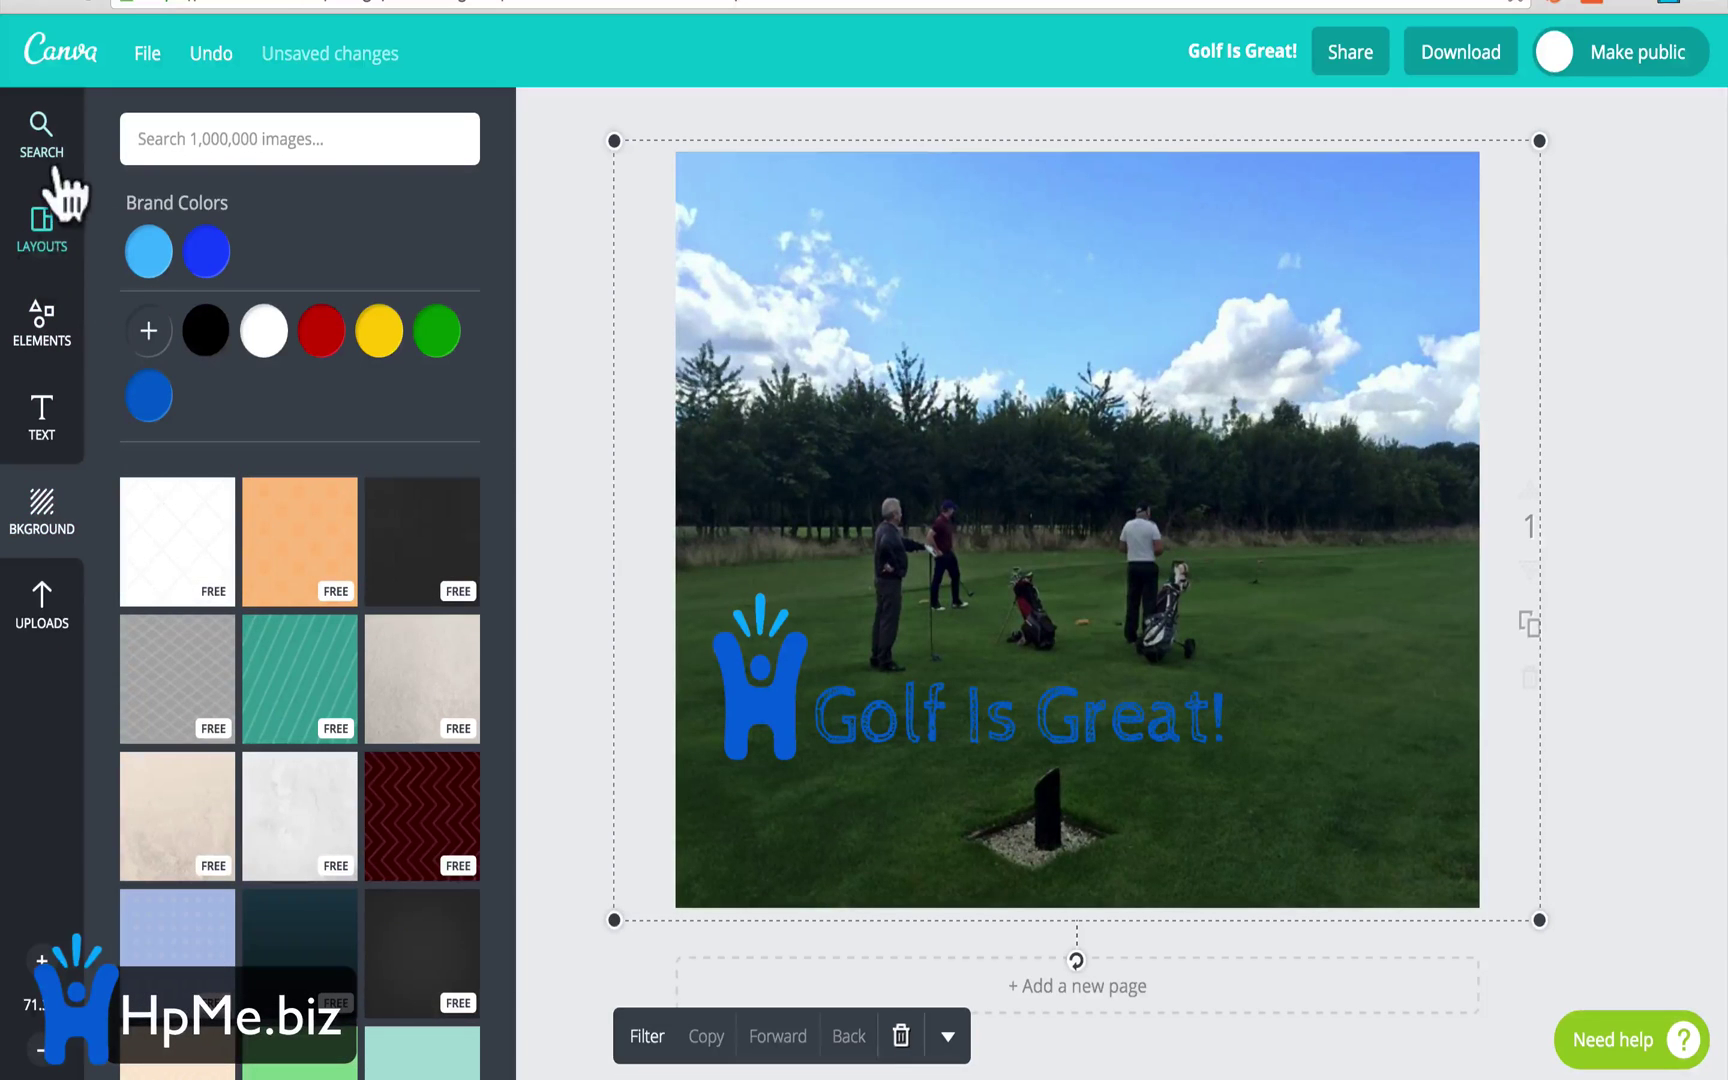
Search stock images for 'golf', add the four-golfer photo, then delete it
{"action": "left_click", "coordinate": [236, 139]}
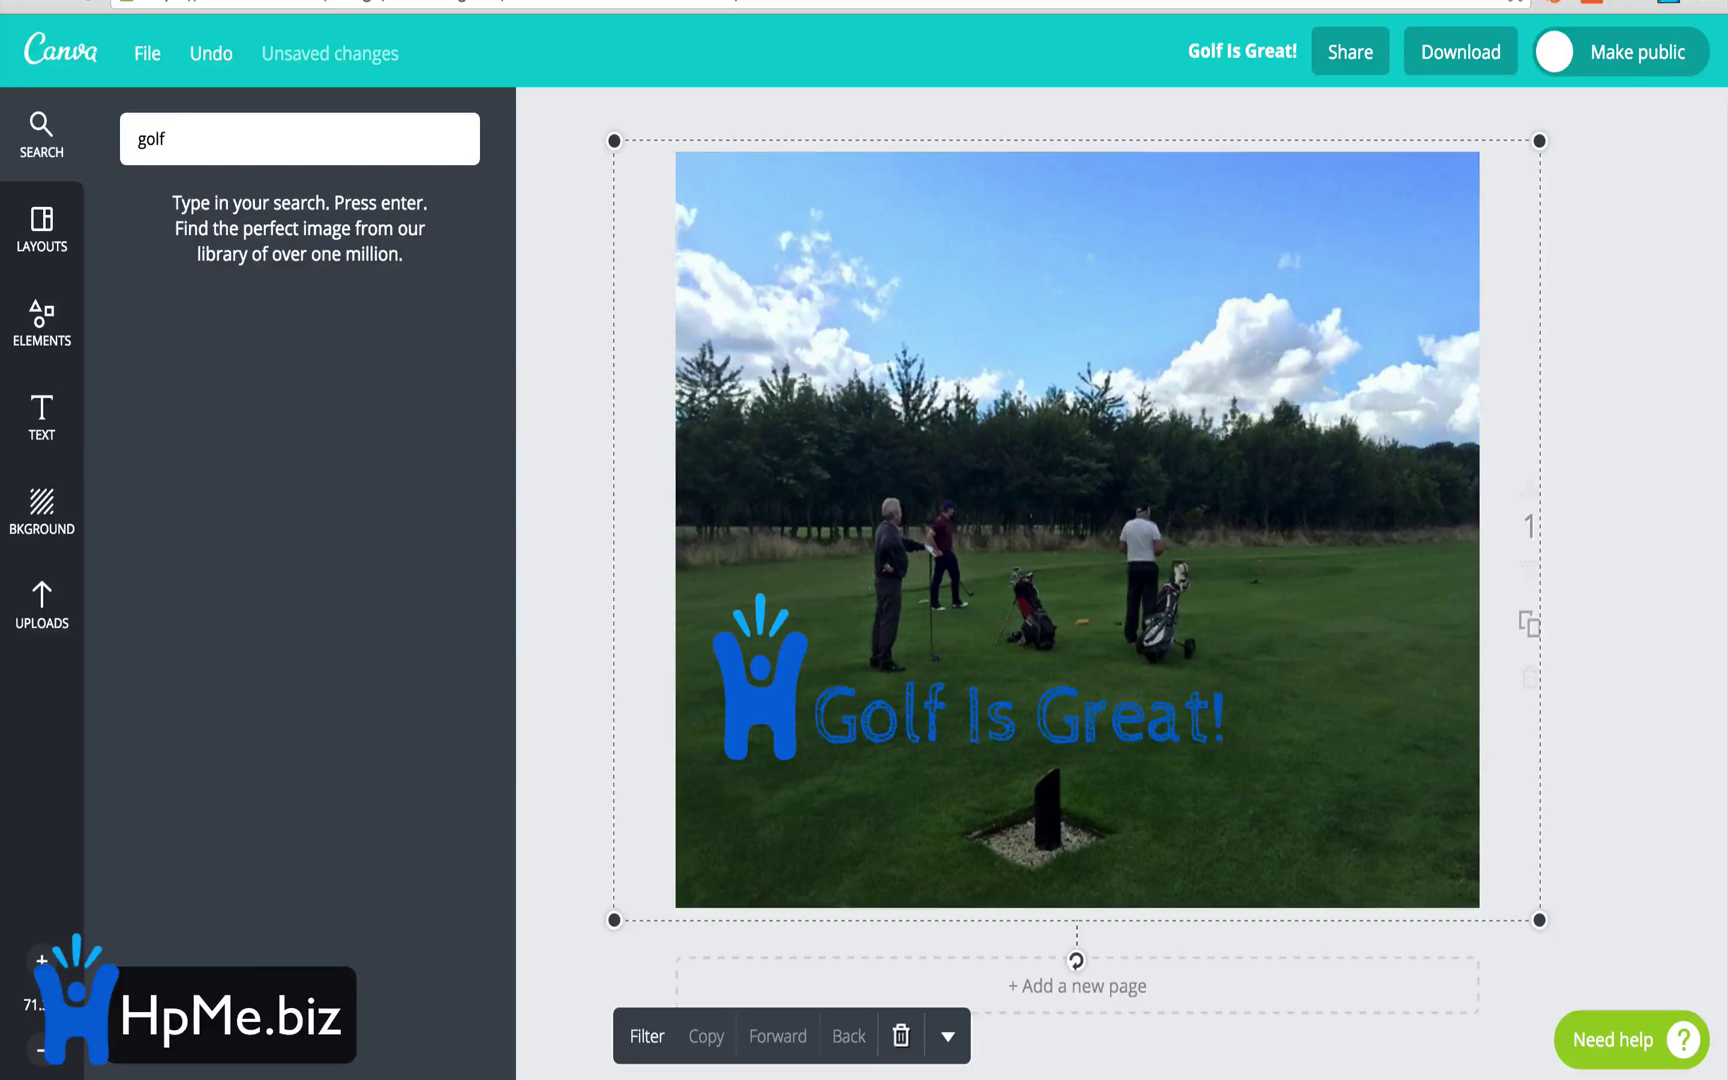
{"action": "key", "text": "Return"}
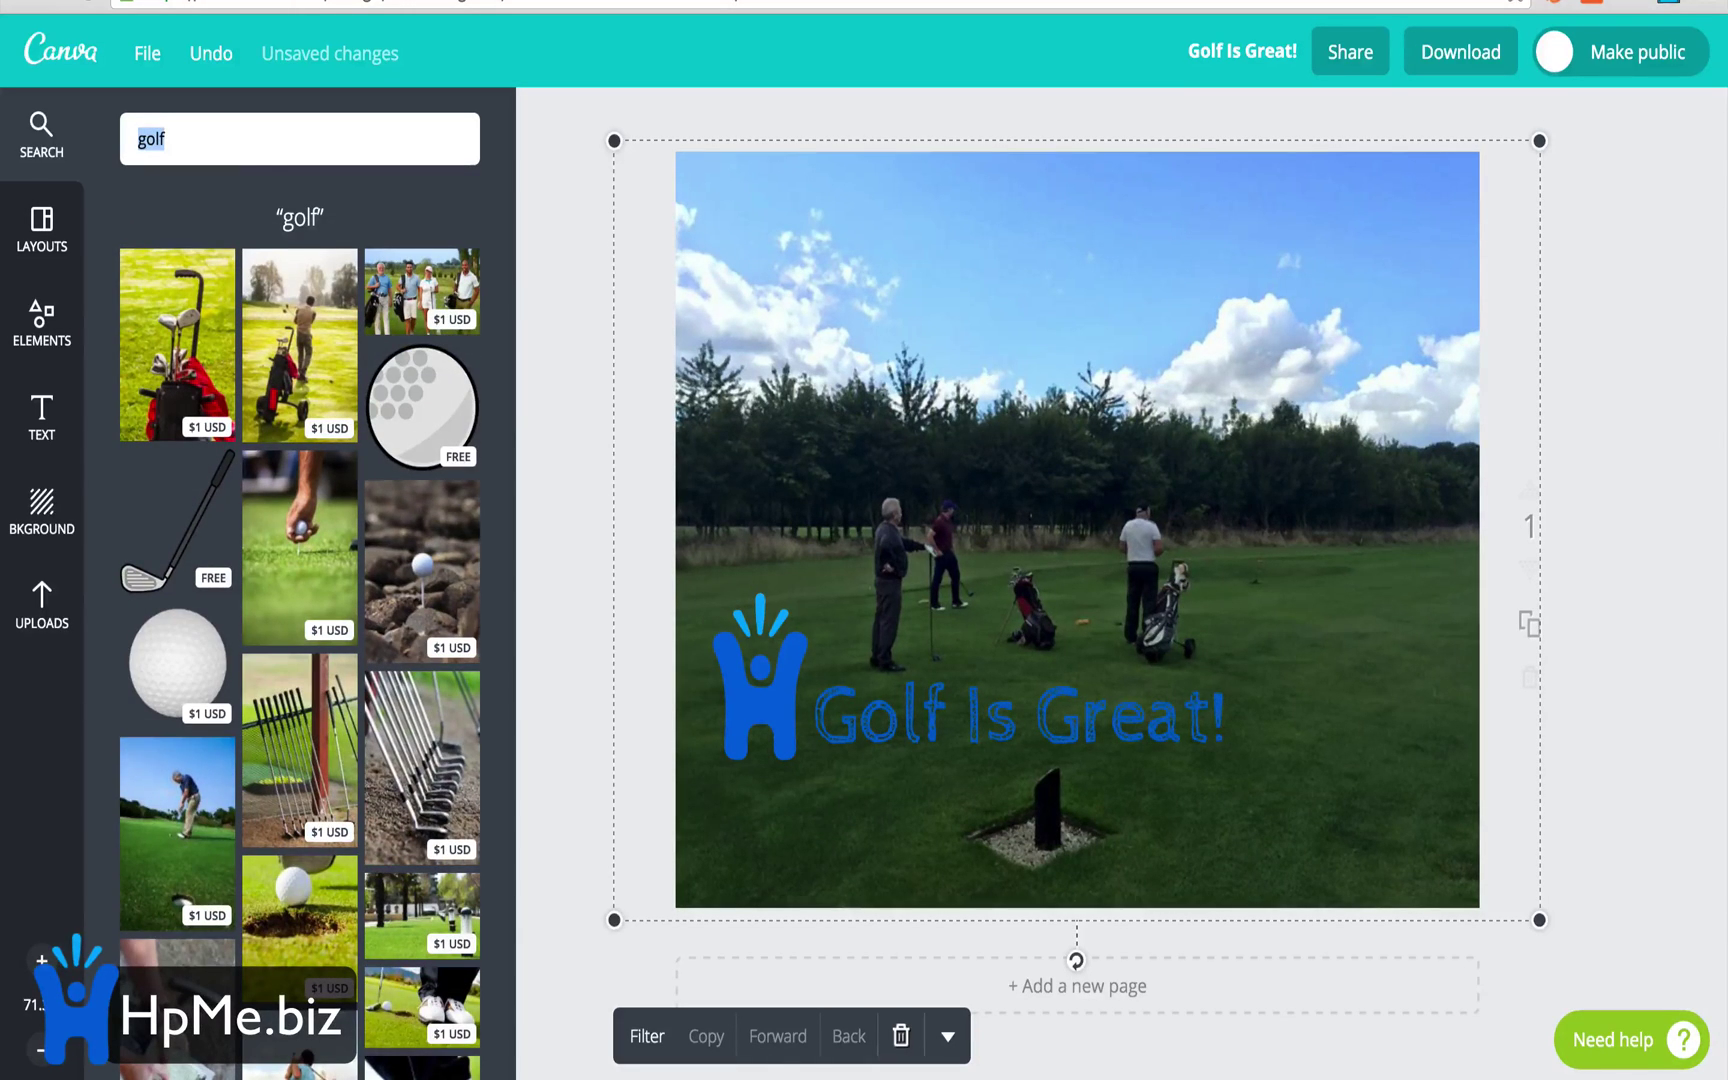
{"action": "left_click", "coordinate": [407, 328]}
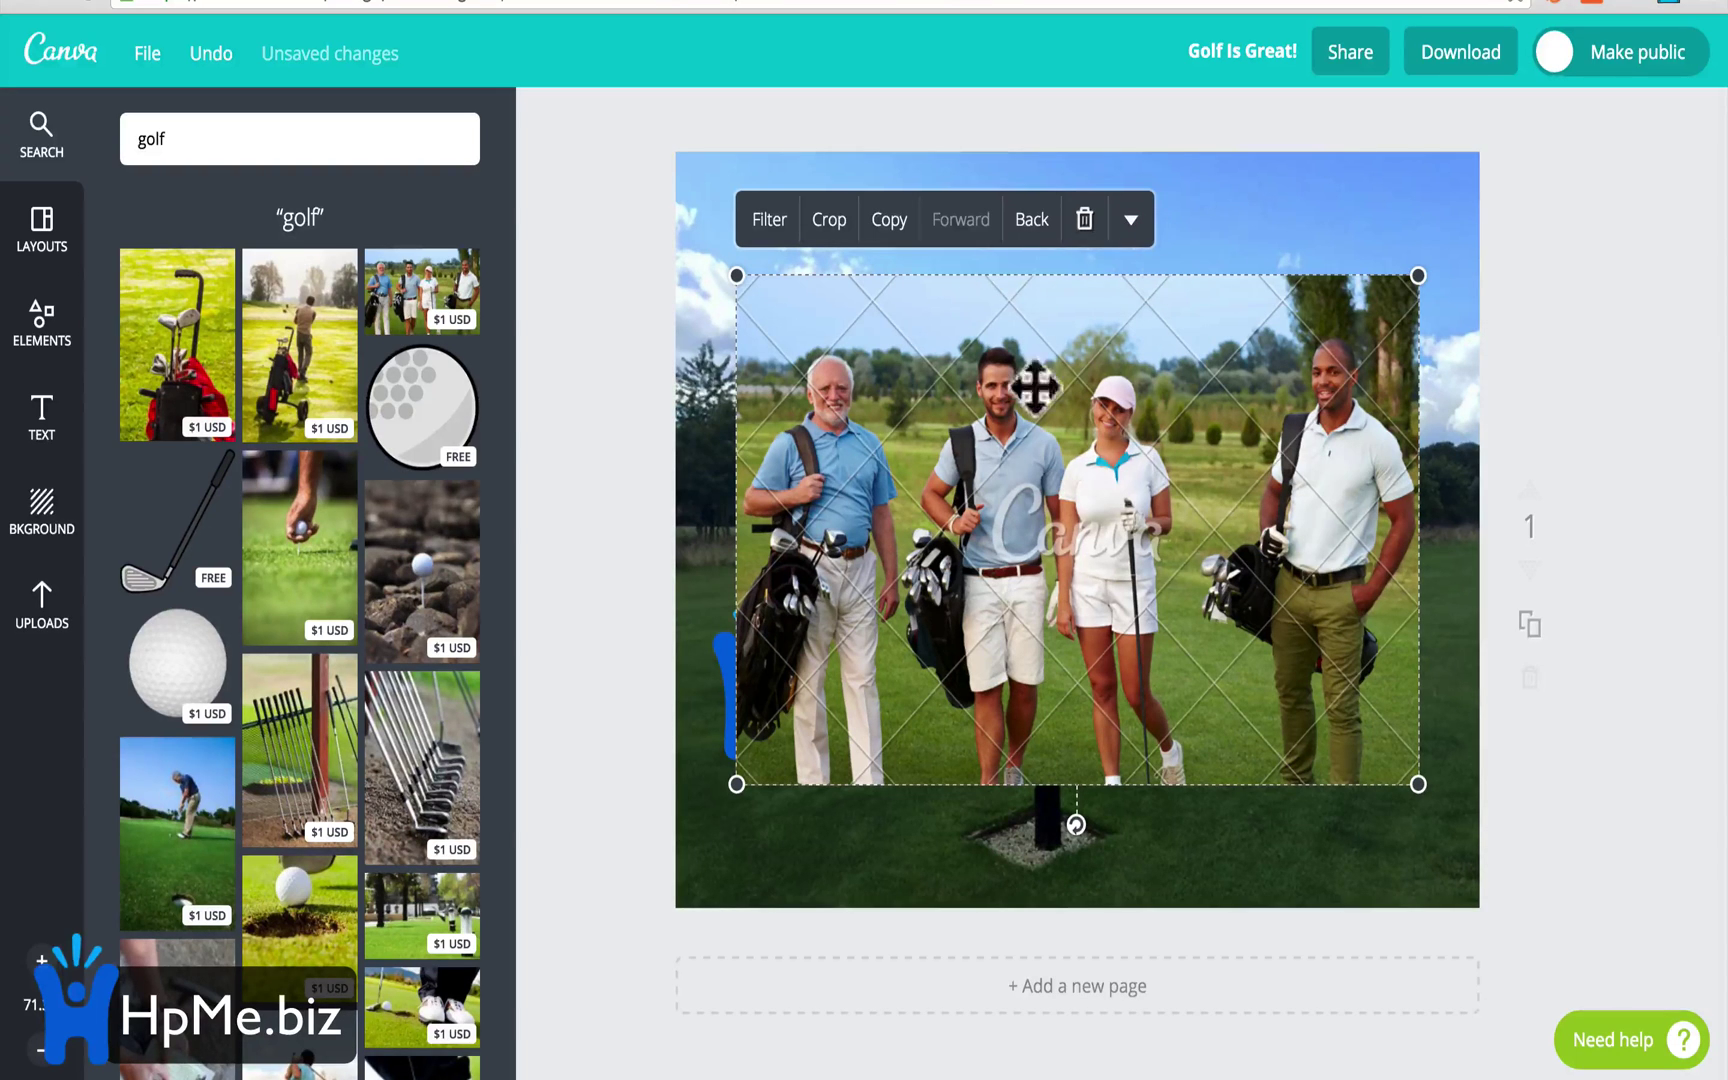
{"action": "left_click", "coordinate": [1083, 220]}
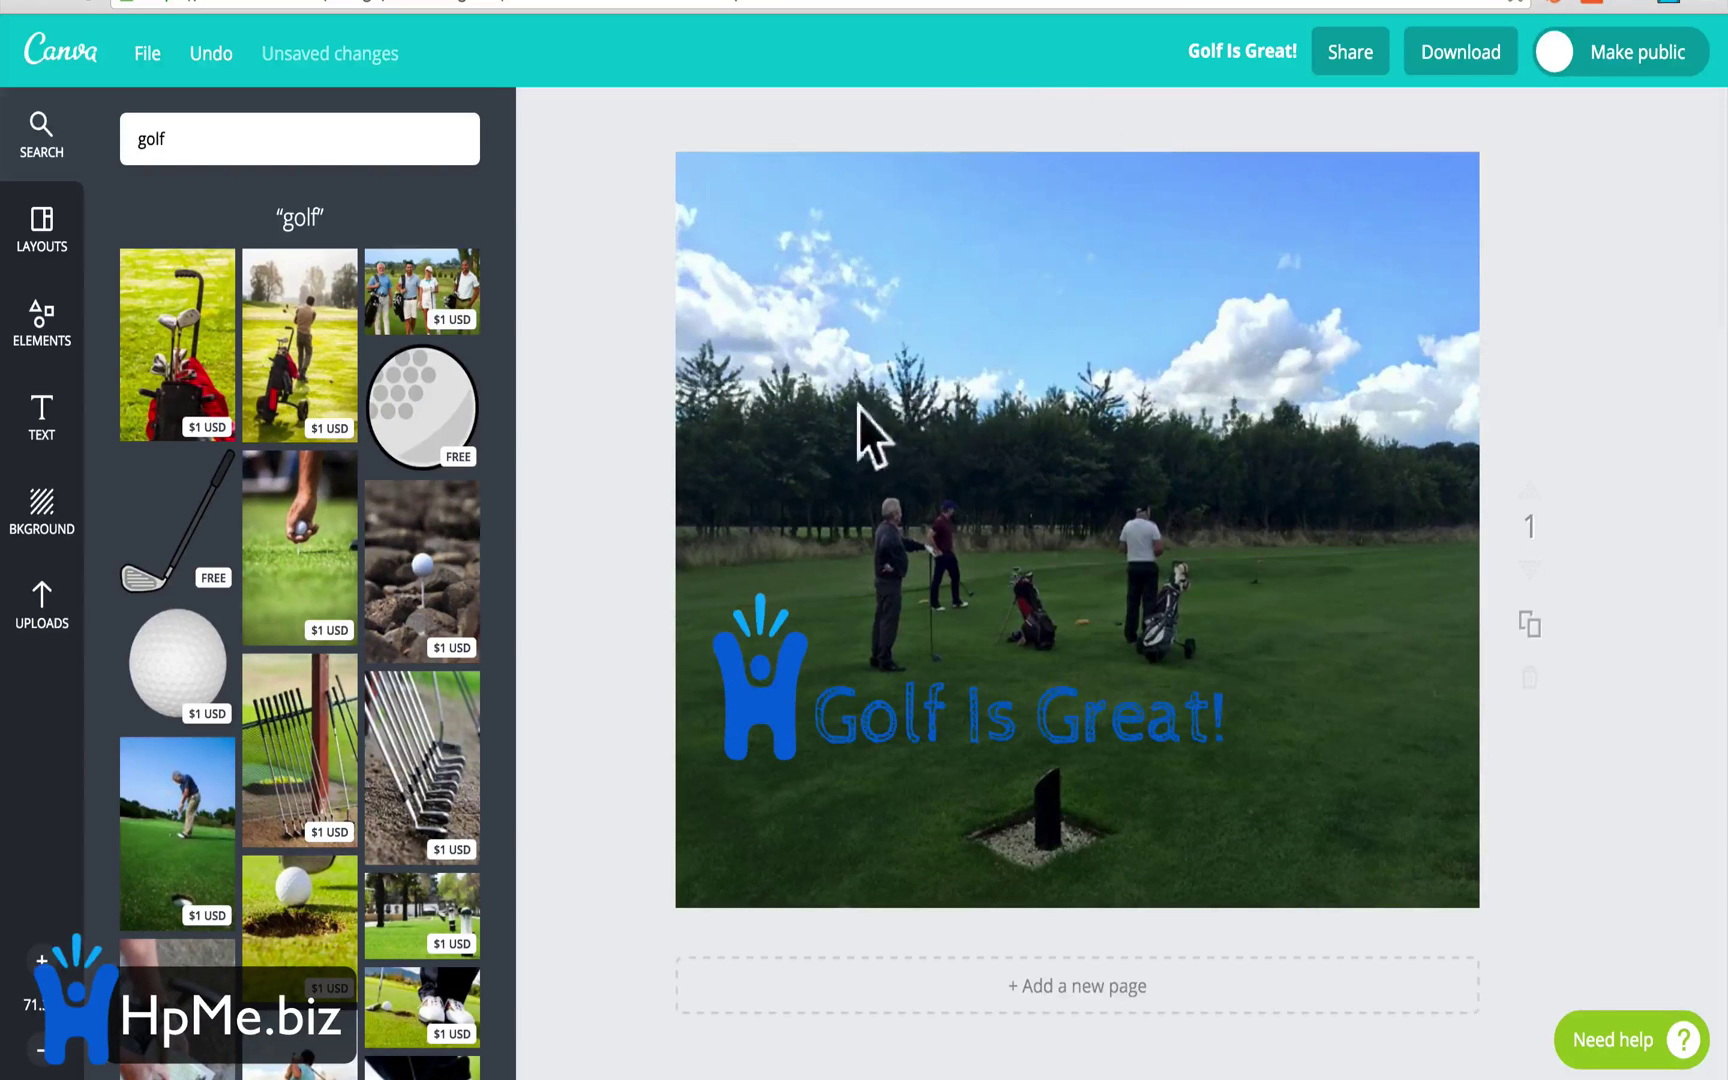
Download the design as 'Golf Is Great!.jpg' and switch to the Facebook news feed
{"action": "left_click", "coordinate": [1470, 60]}
{"action": "left_click", "coordinate": [1325, 212]}
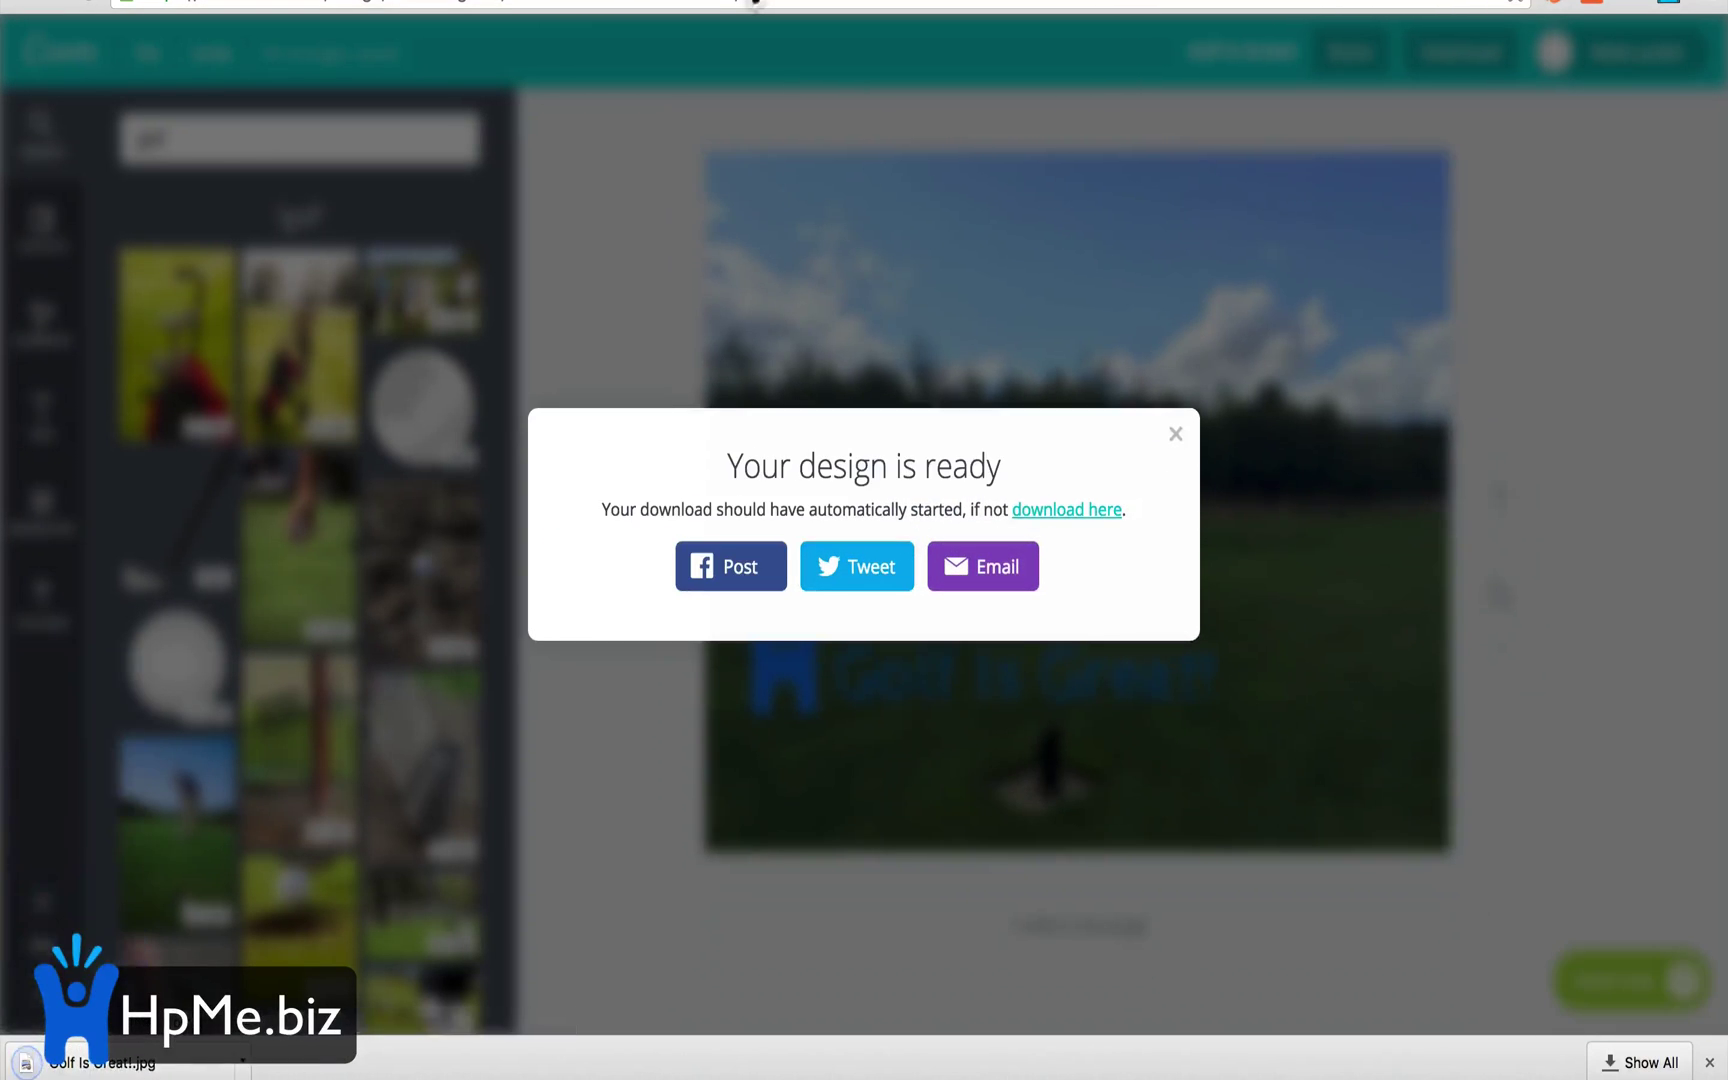
{"action": "key", "text": "ctrl+Tab"}
{"action": "scroll", "coordinate": [725, 335], "scroll_direction": "up", "scroll_amount": 10}
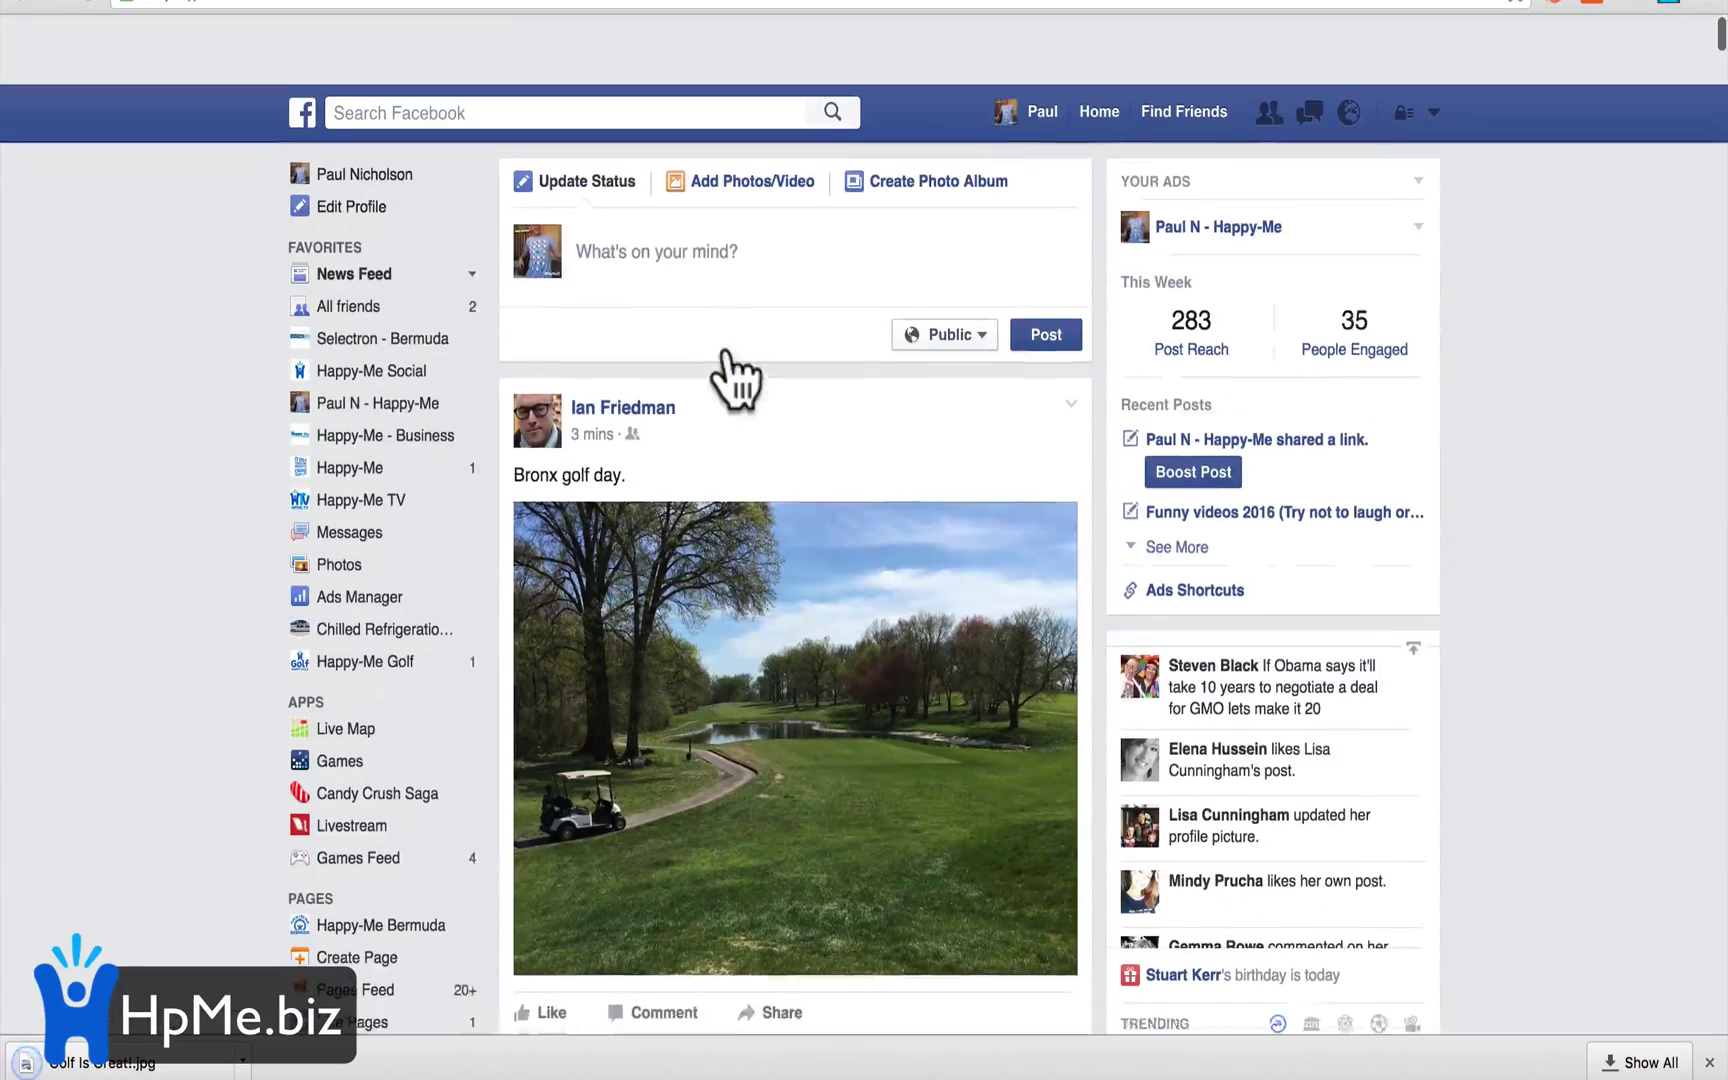
Start a new Facebook post and attach the downloaded golf design JPG from Downloads
{"action": "left_click", "coordinate": [714, 186]}
{"action": "left_click", "coordinate": [525, 262]}
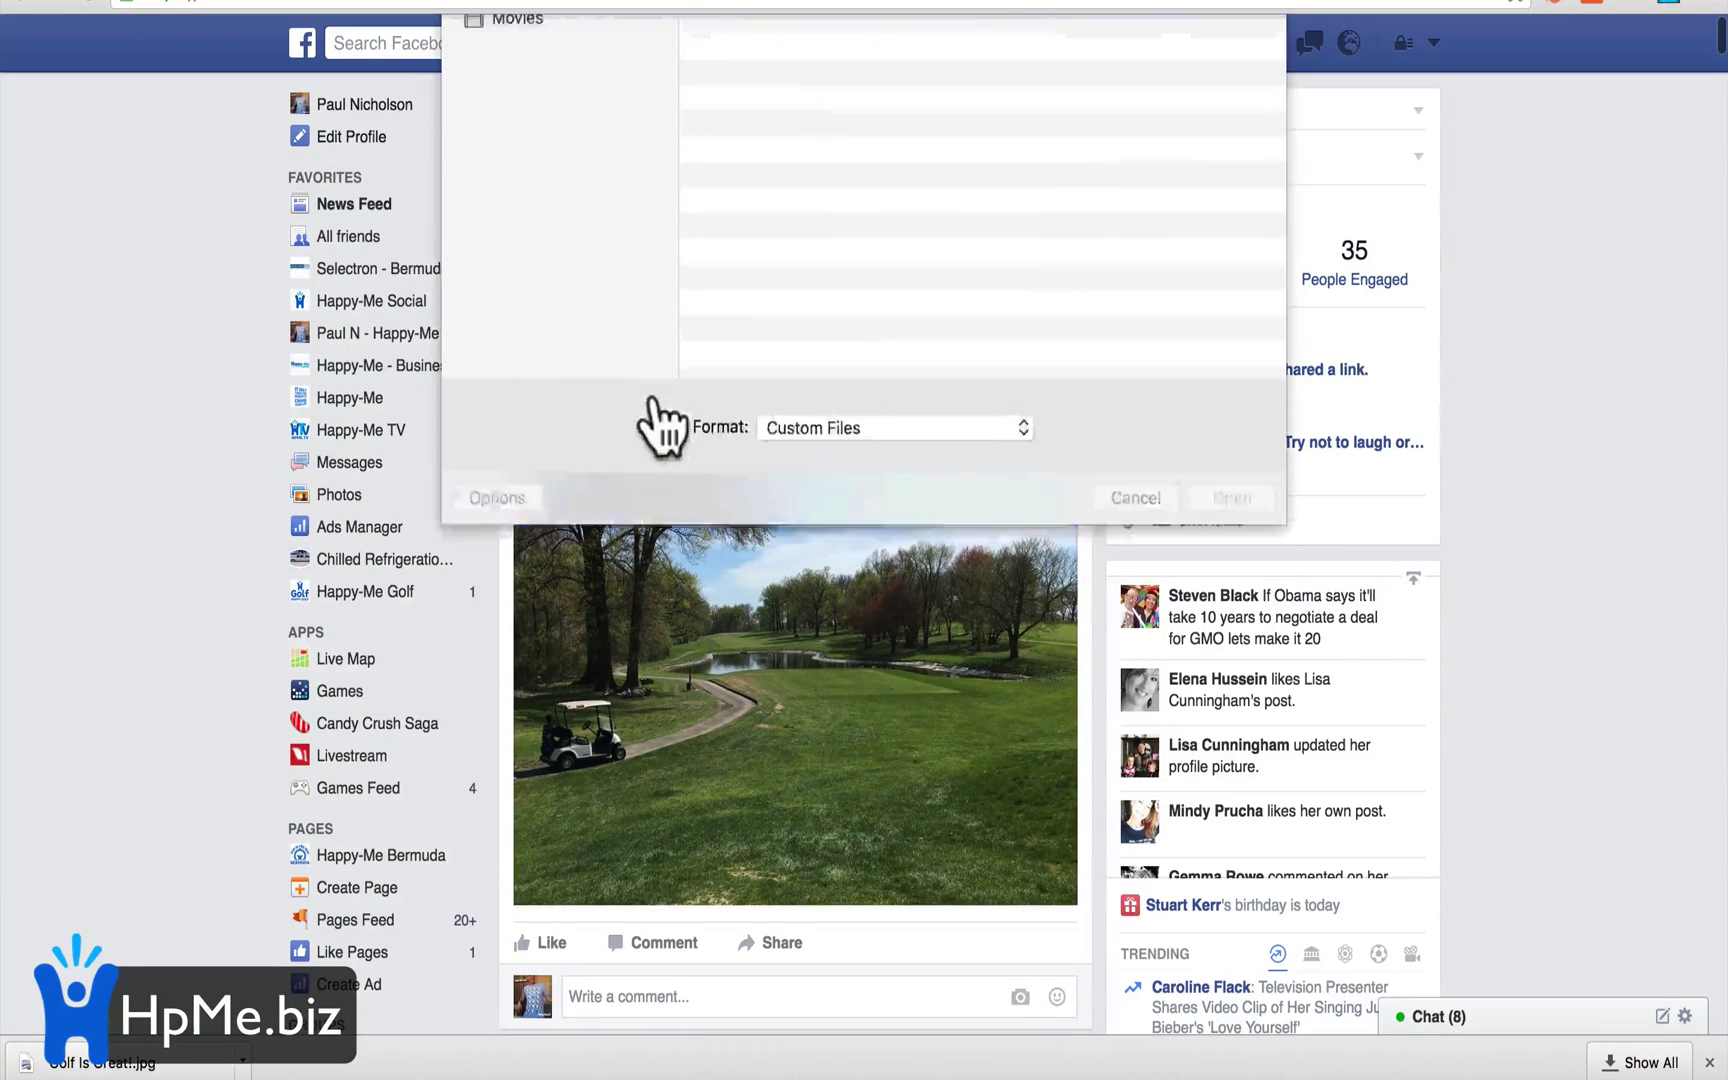
{"action": "scroll", "coordinate": [688, 437], "scroll_direction": "up", "scroll_amount": 1}
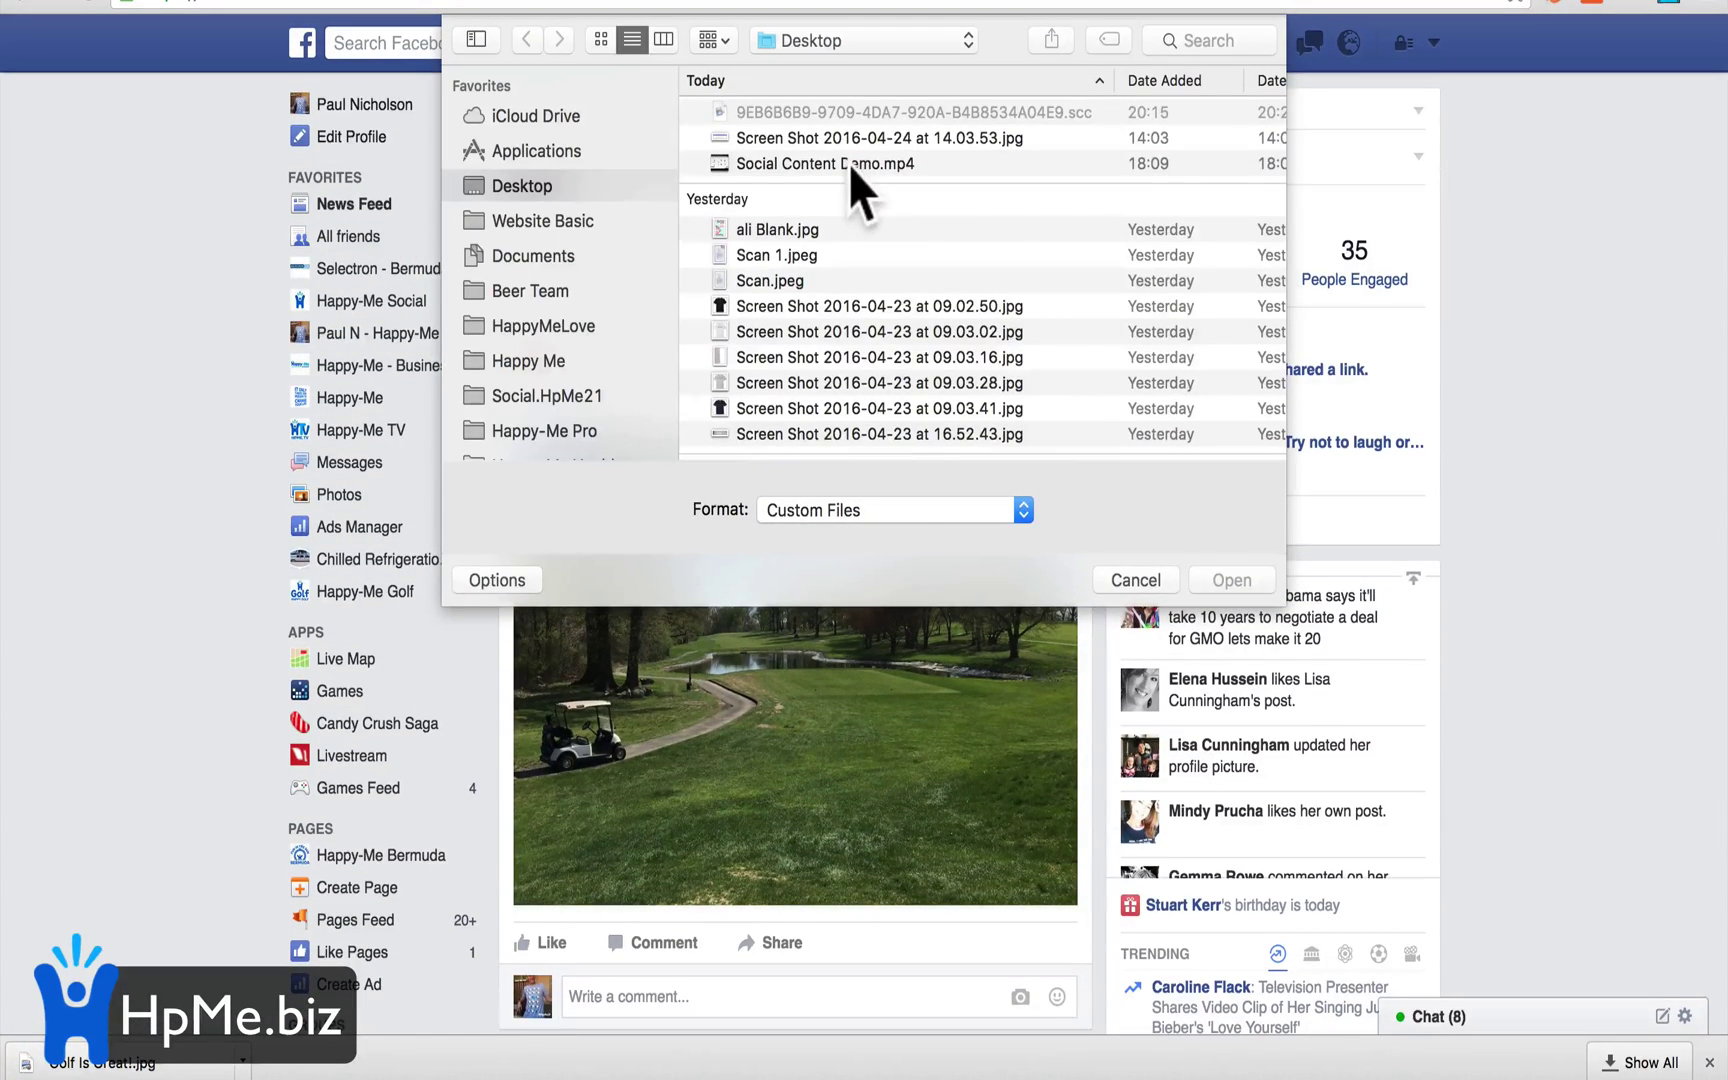
{"action": "scroll", "coordinate": [558, 261], "scroll_direction": "down", "scroll_amount": 5}
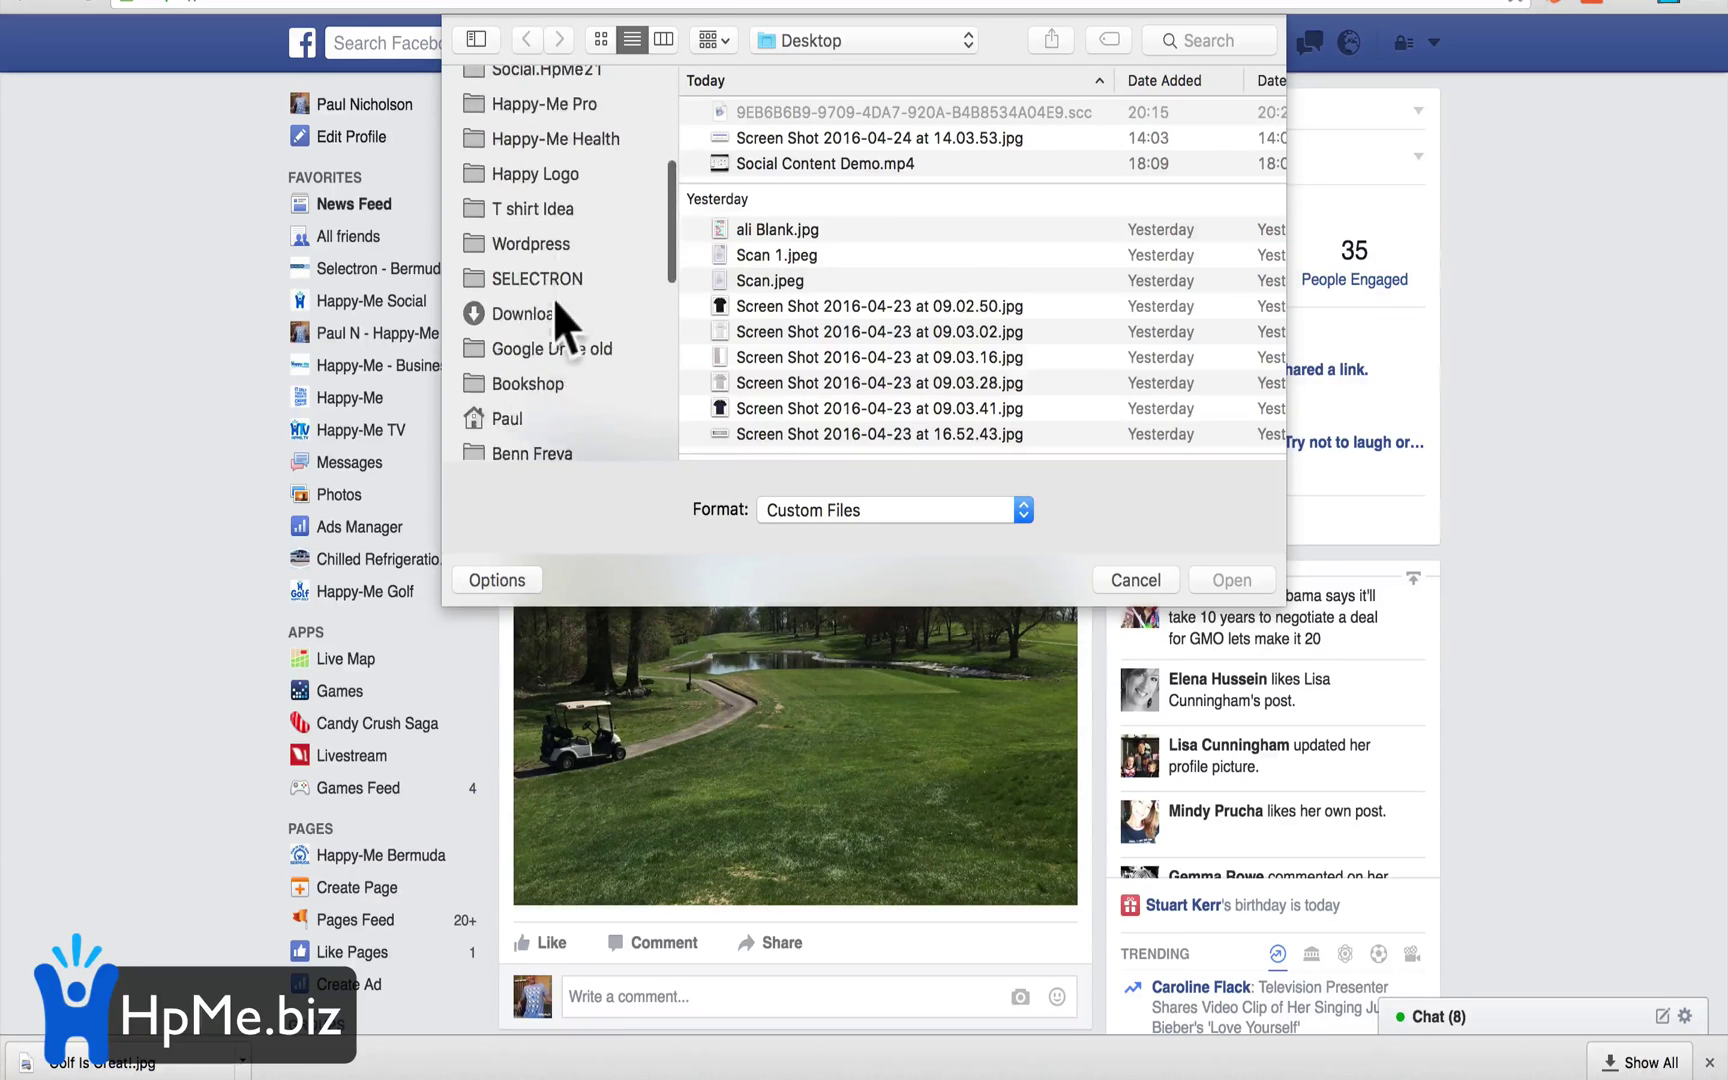
{"action": "left_click", "coordinate": [545, 323]}
{"action": "double_click", "coordinate": [804, 234]}
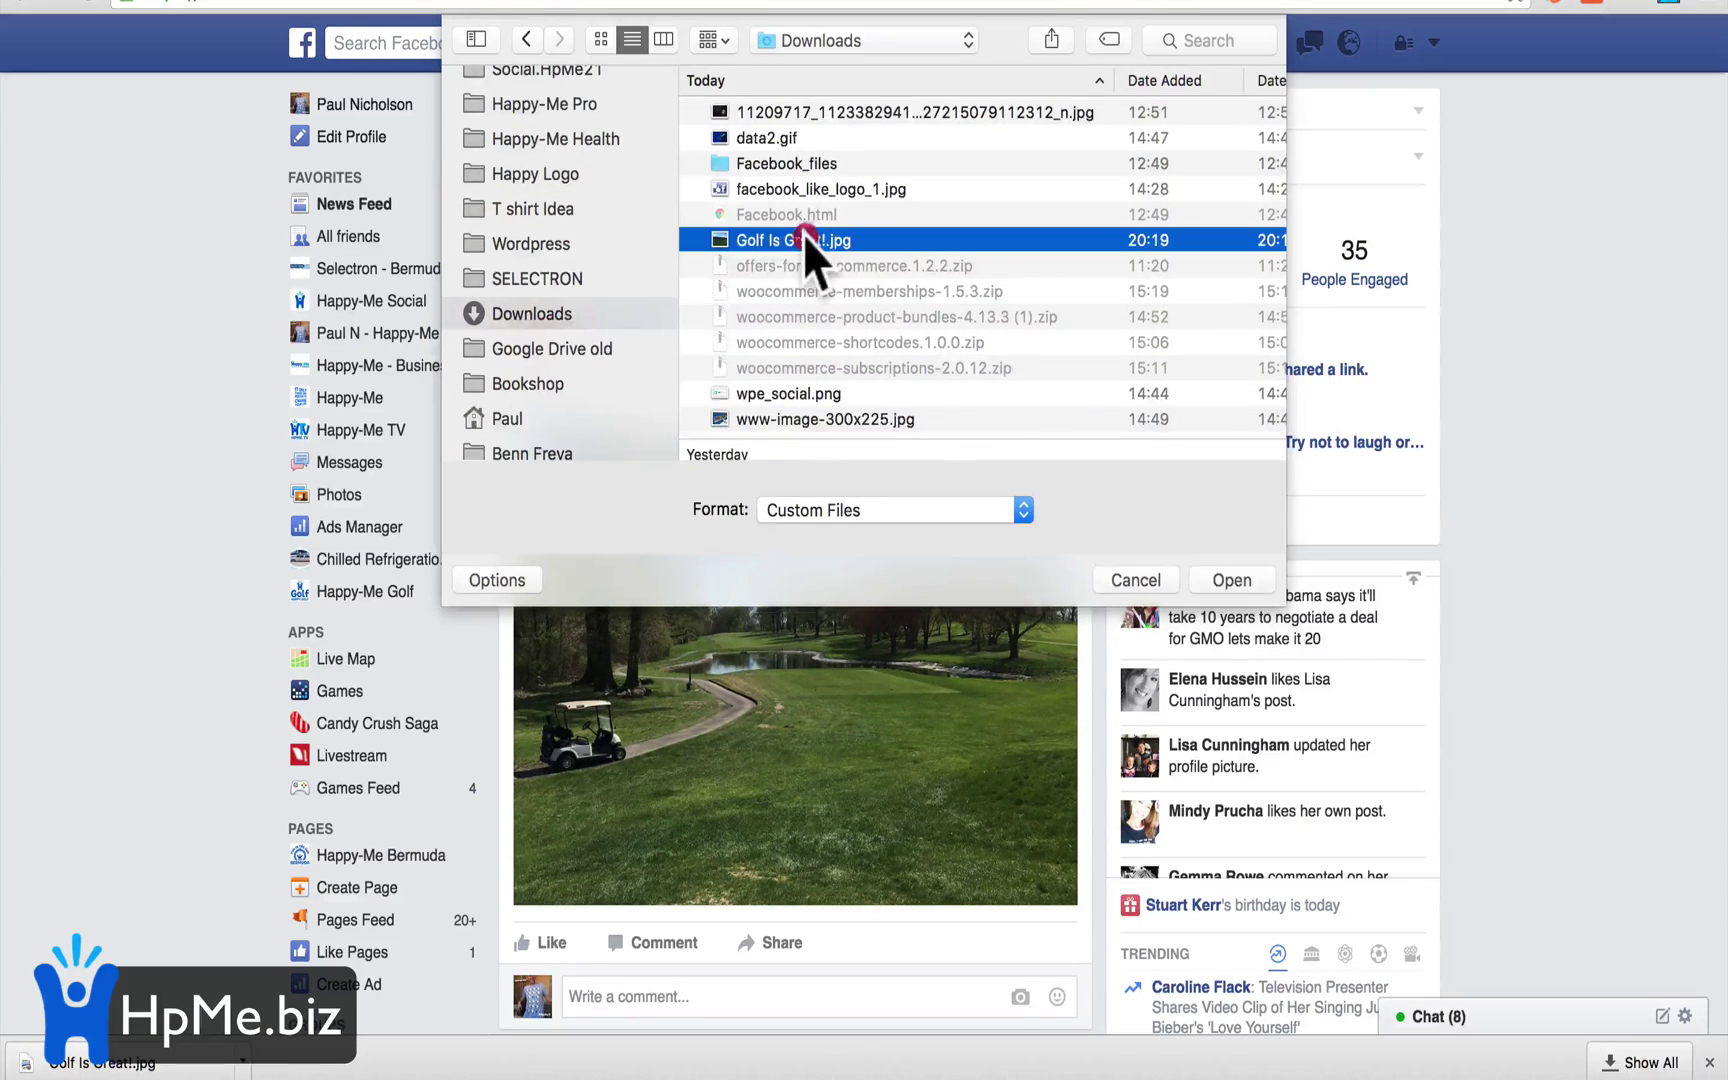
Caption it 'Golf is great', post it as Only Me, view the photo, and return to Canva
{"action": "left_click", "coordinate": [620, 180]}
{"action": "type", "text": "Golf i"}
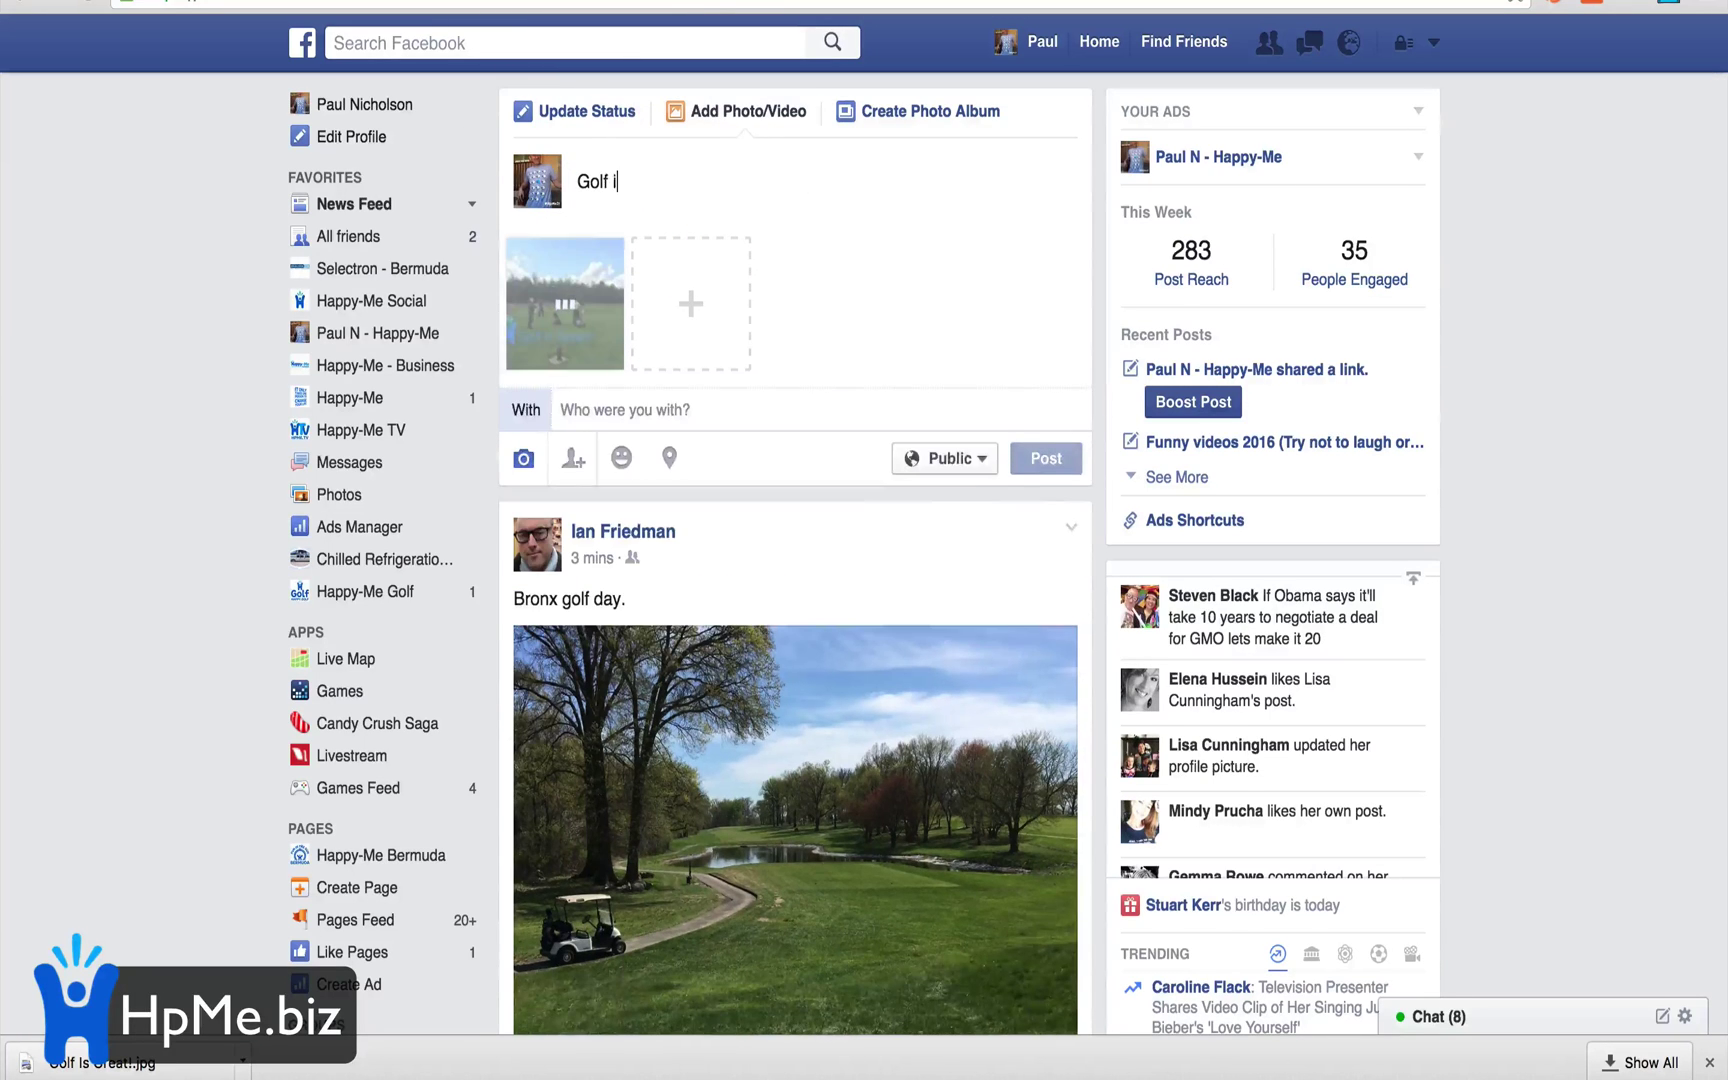
{"action": "type", "text": "s great"}
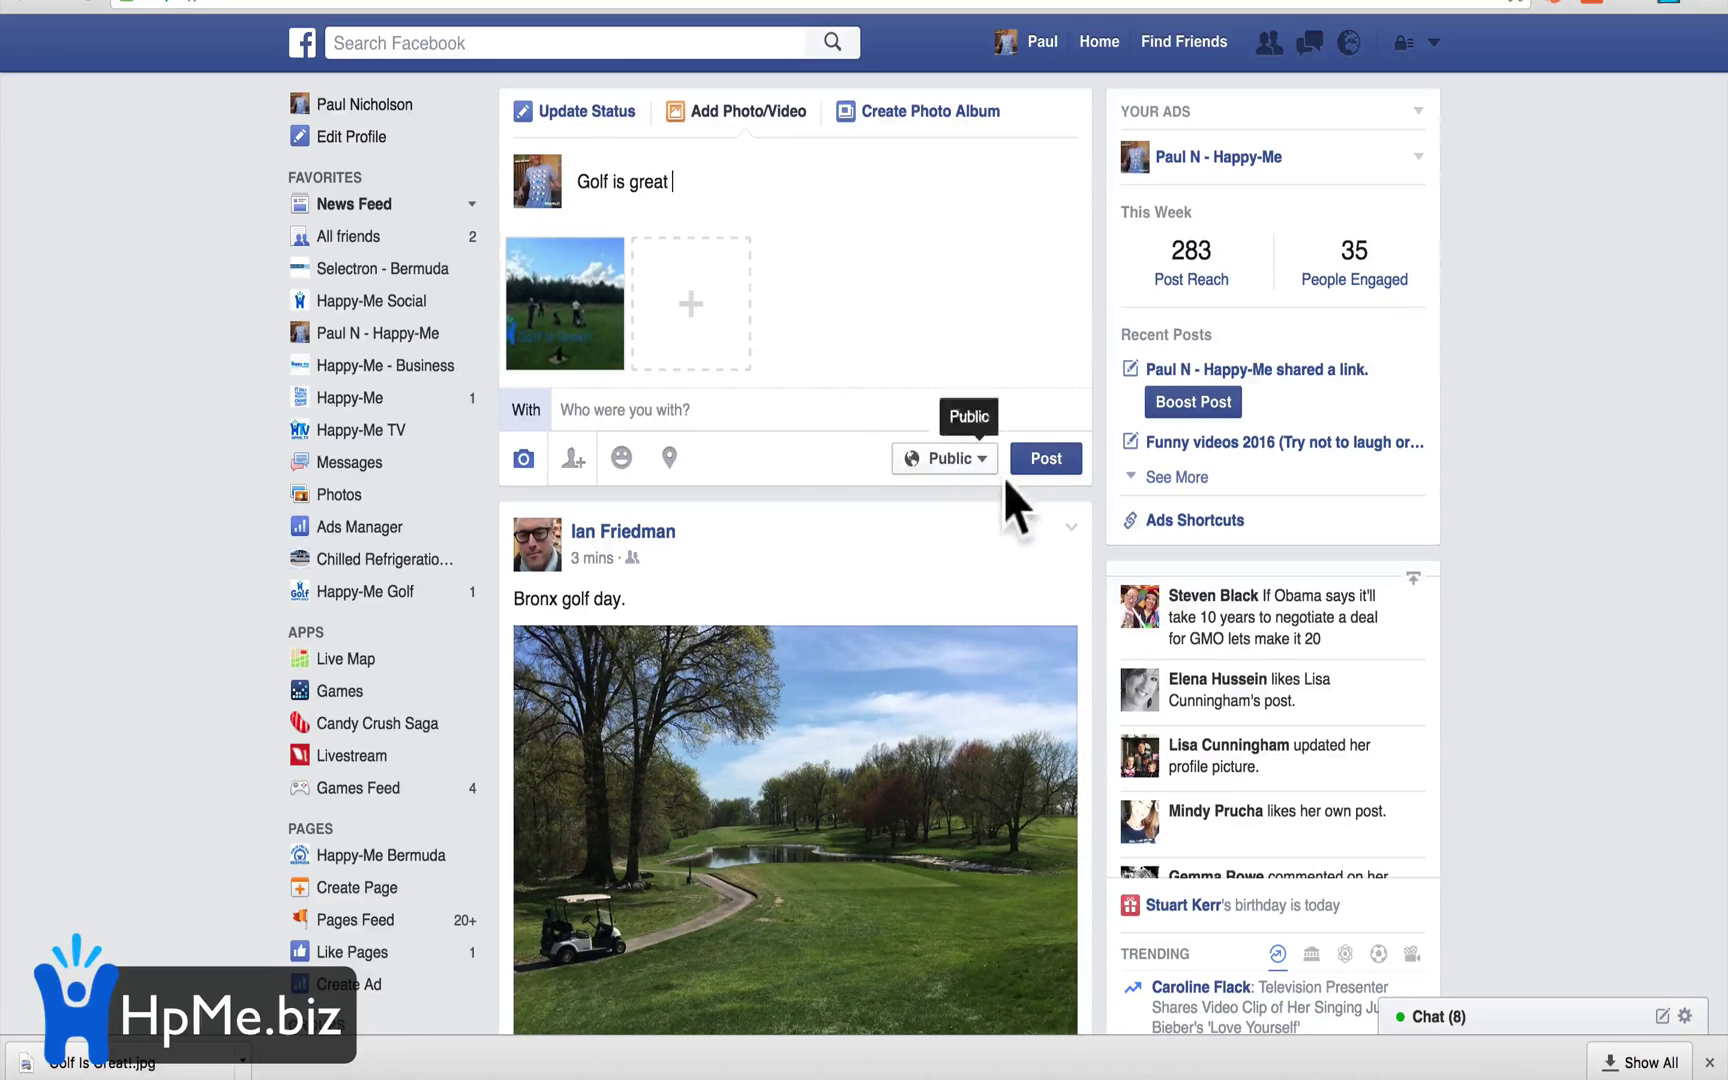
{"action": "left_click", "coordinate": [945, 460]}
{"action": "left_click", "coordinate": [866, 690]}
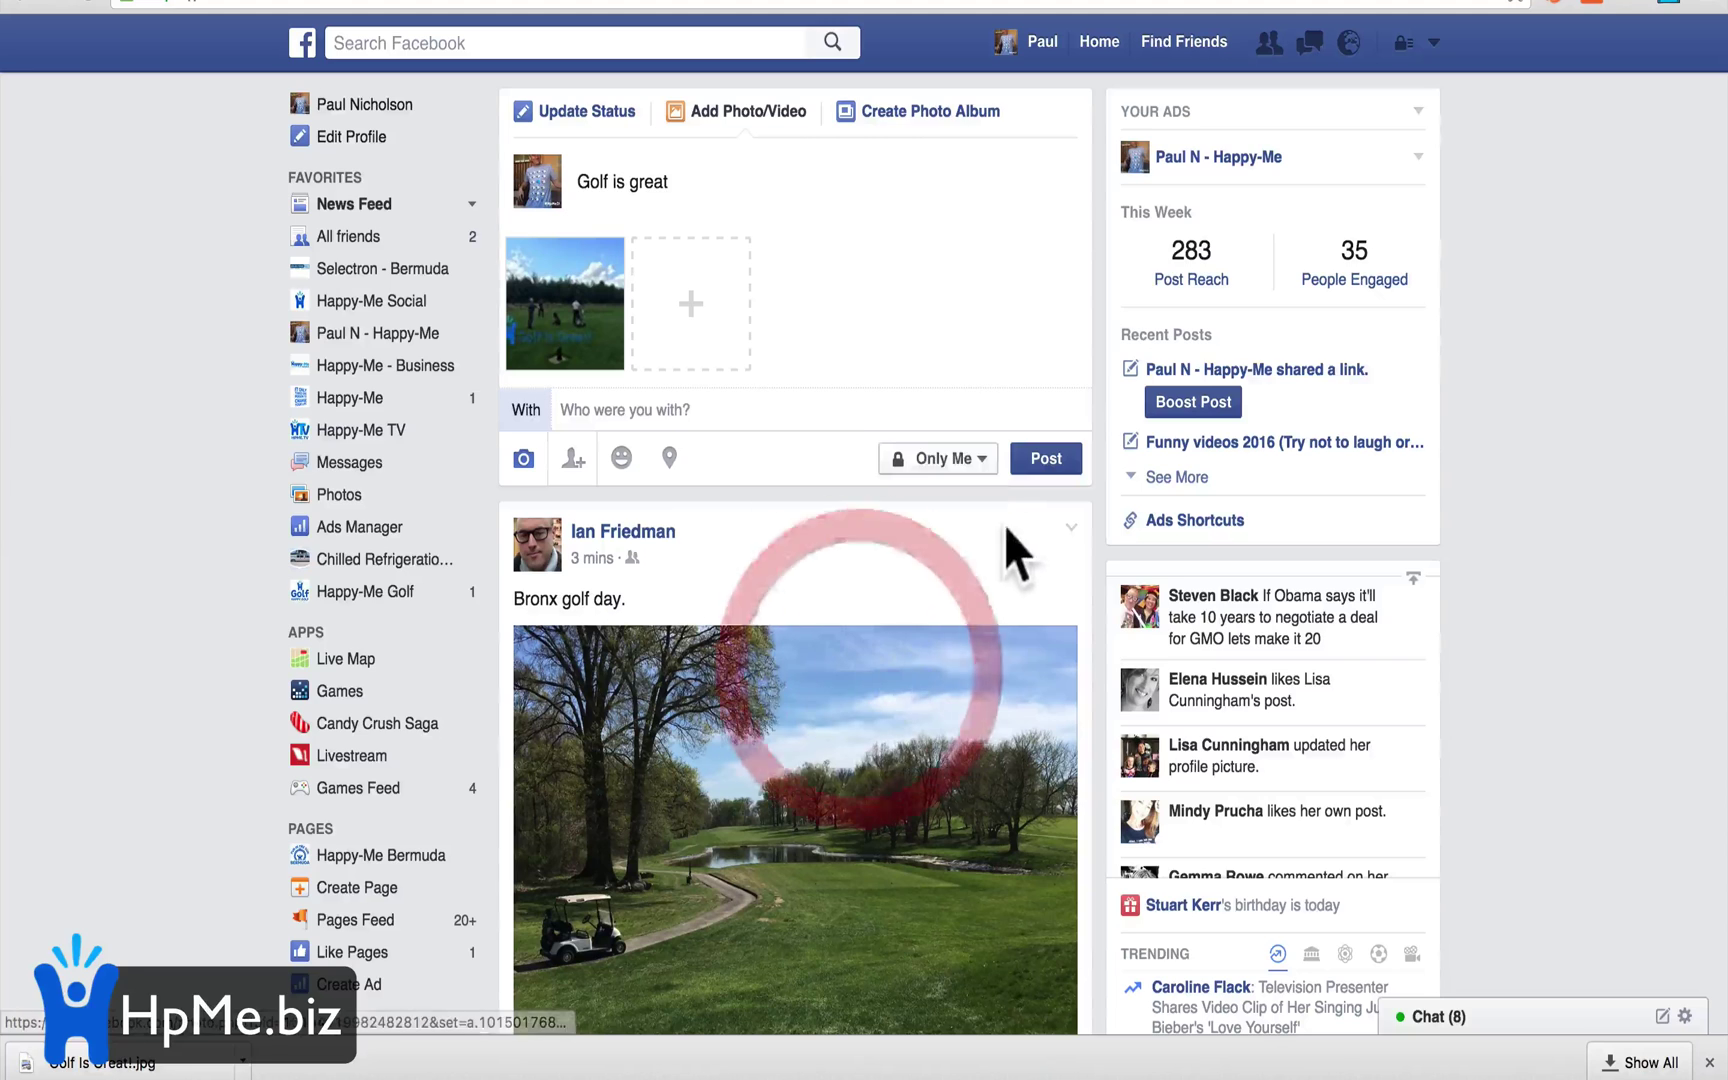
{"action": "left_click", "coordinate": [1046, 460]}
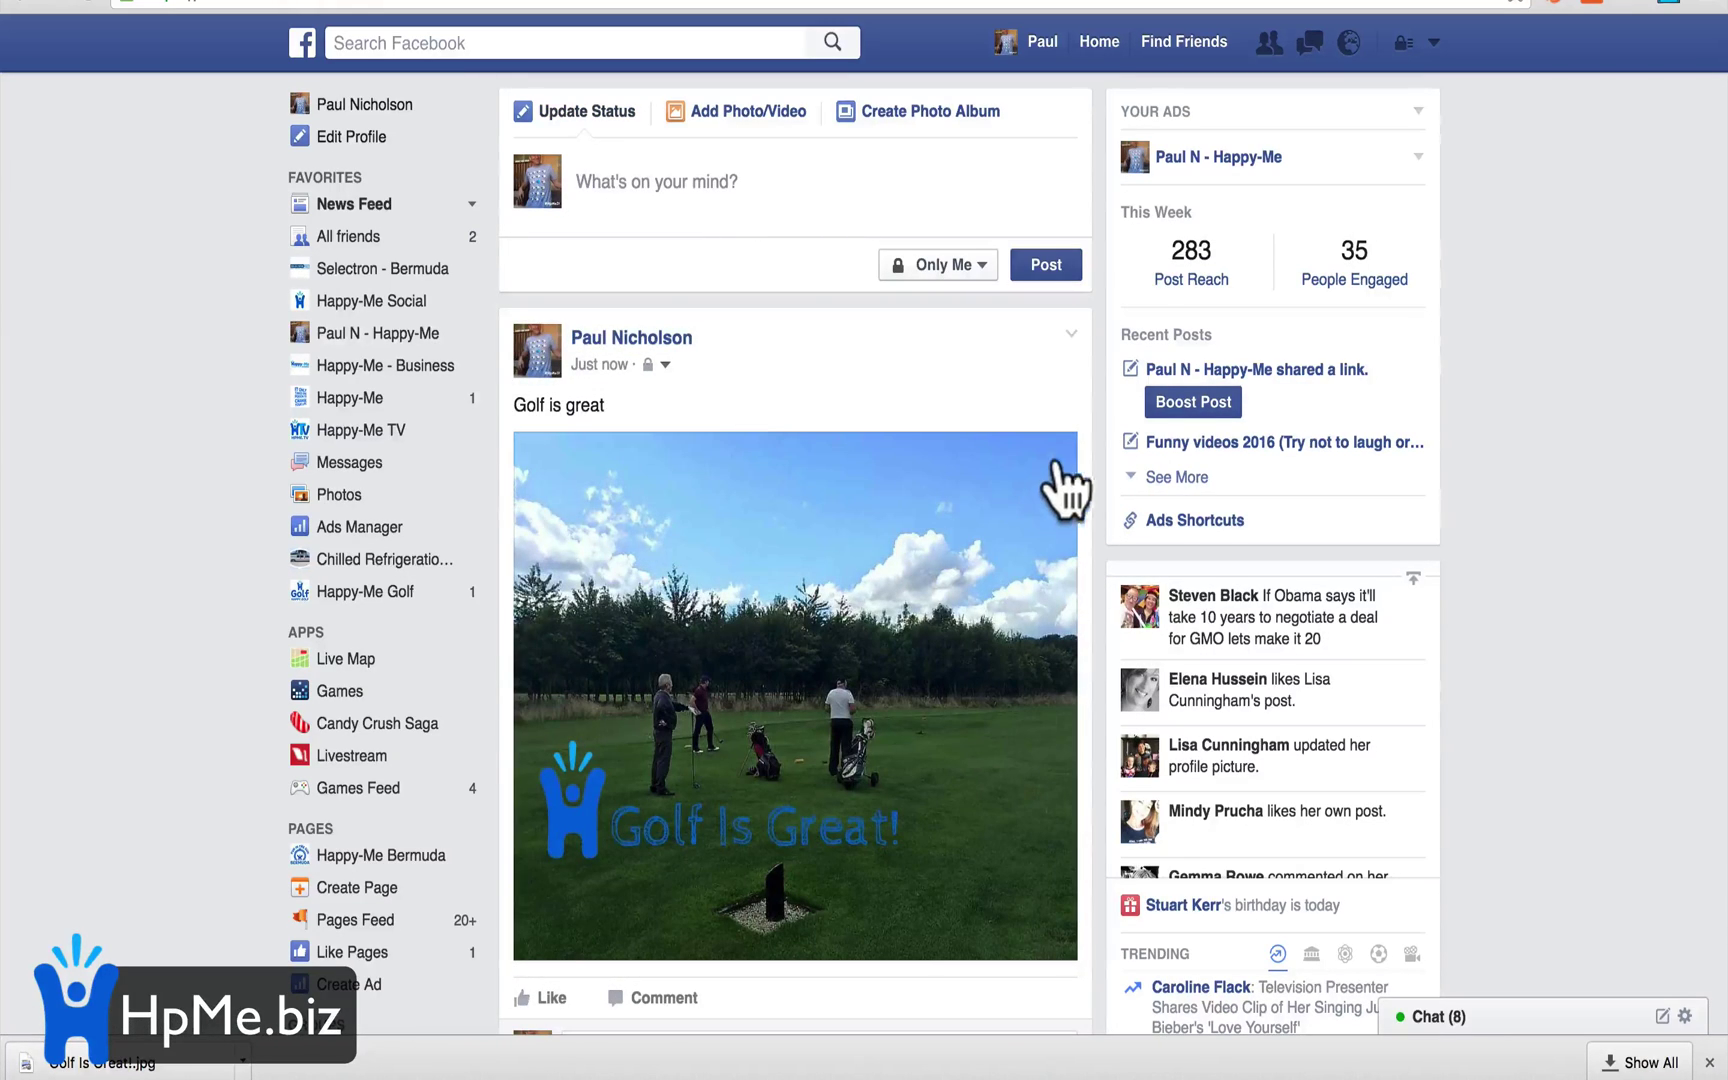
{"action": "left_click", "coordinate": [877, 646]}
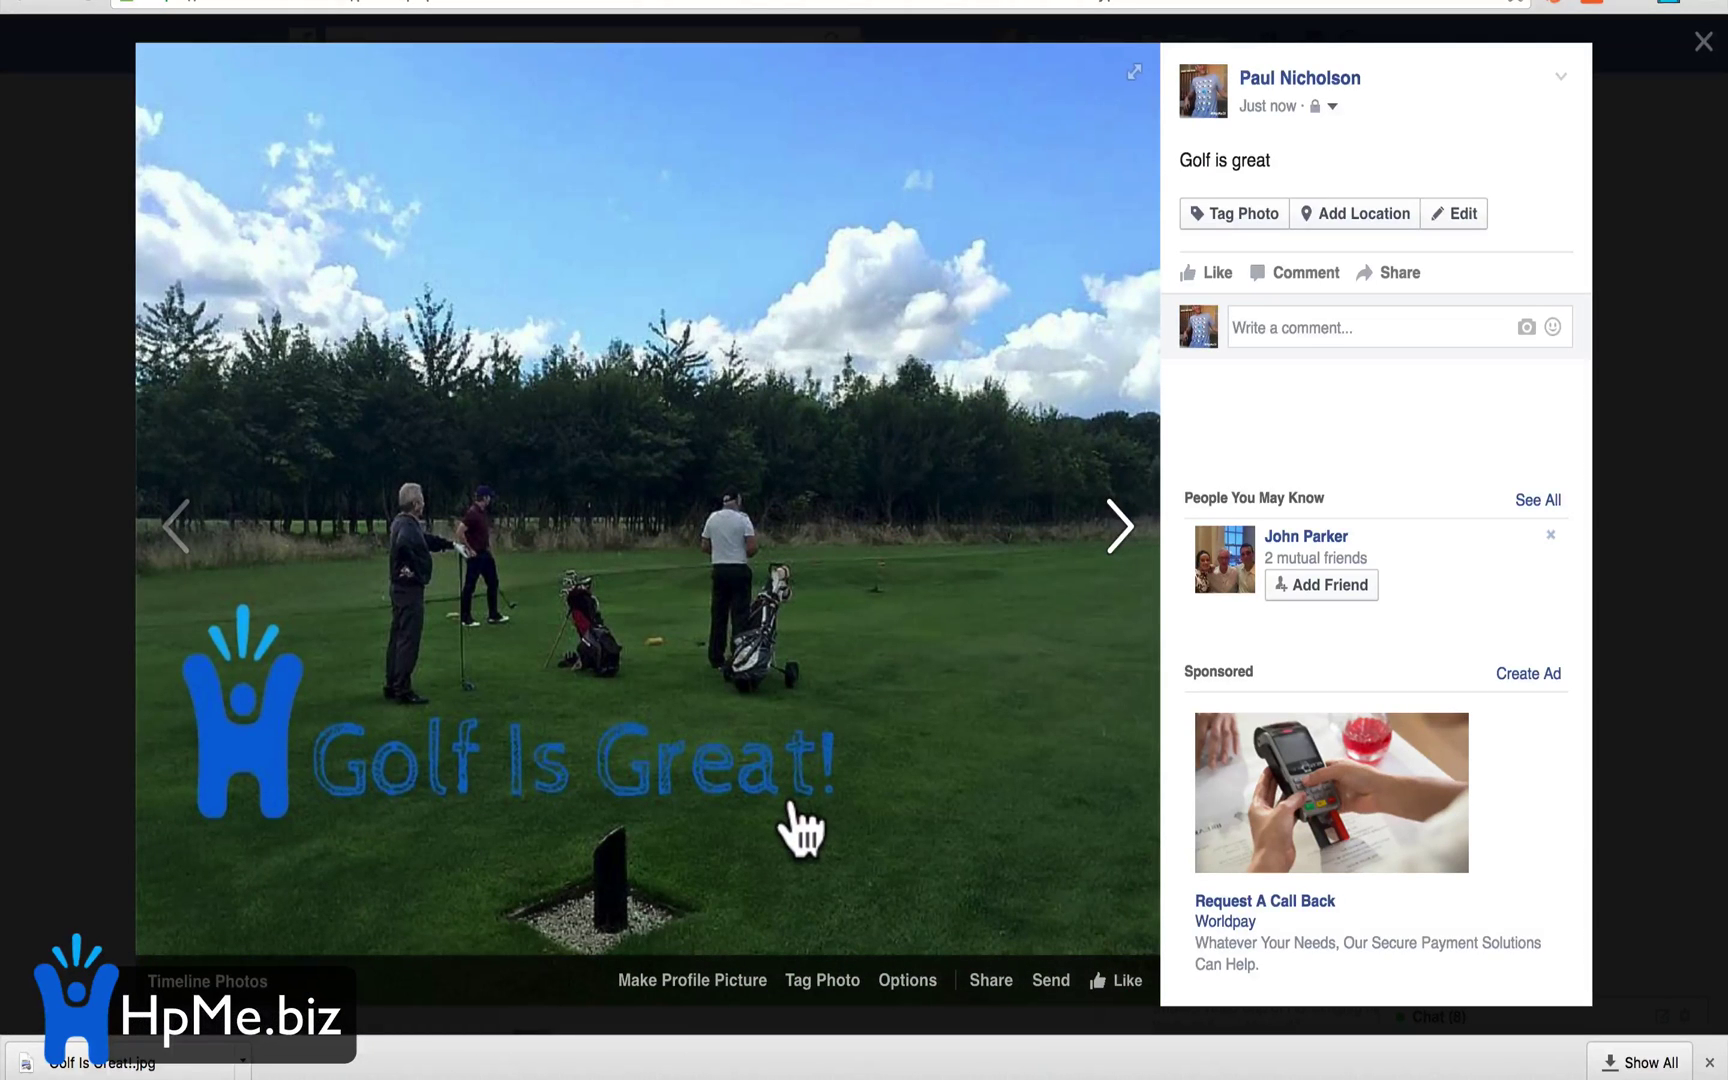
{"action": "left_click", "coordinate": [495, 4]}
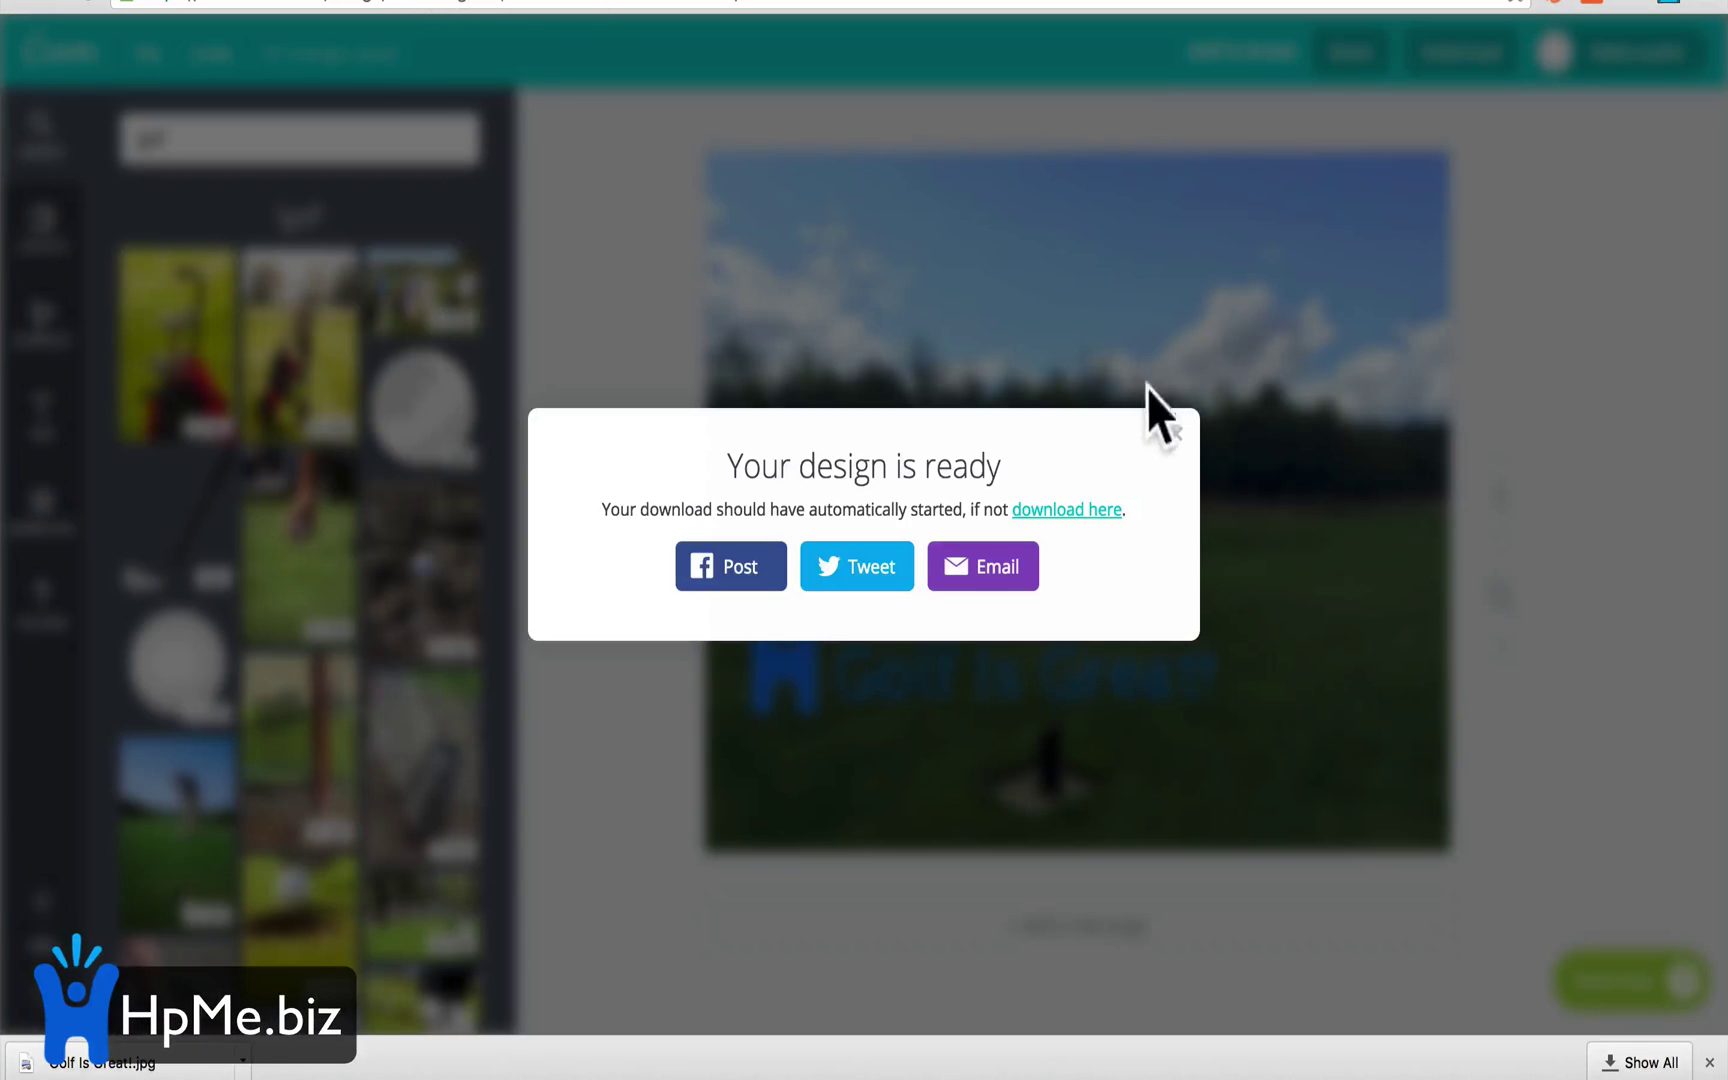
Dismiss the 'Your design is ready' message and return to Canva's Create a design page
{"action": "left_click", "coordinate": [1174, 440]}
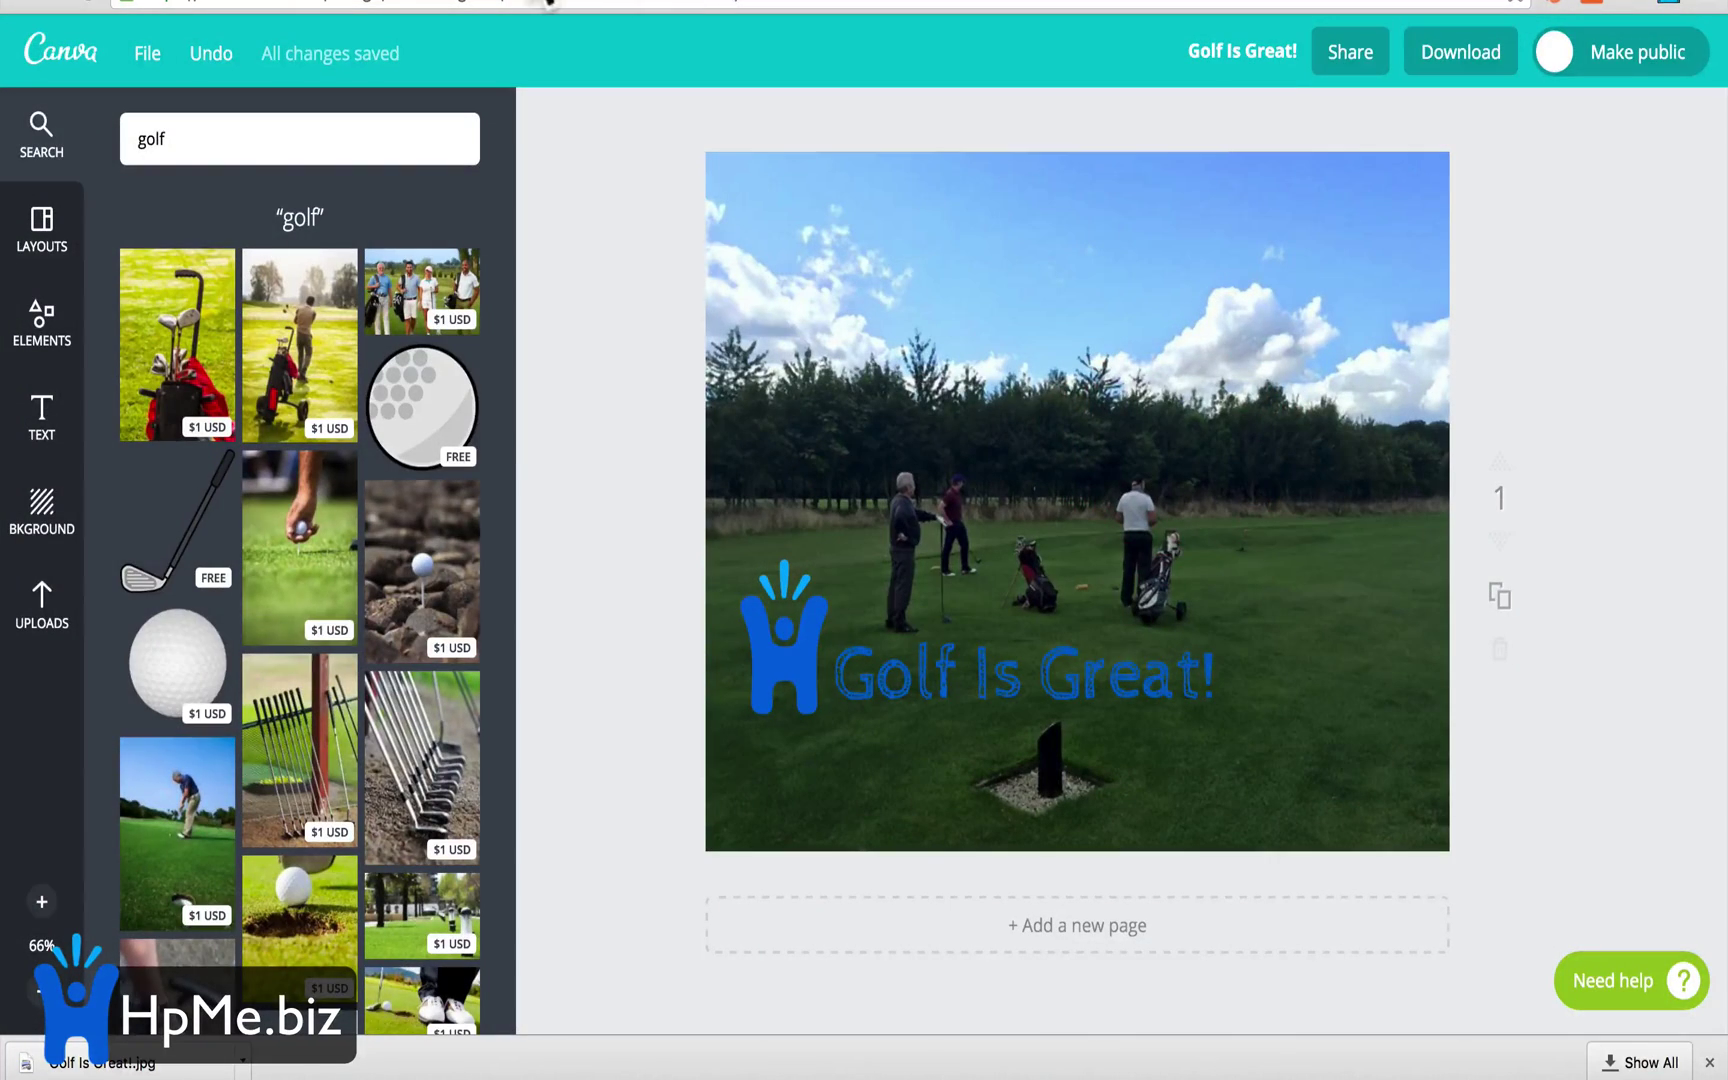
{"action": "left_click", "coordinate": [562, 3]}
{"action": "left_click", "coordinate": [293, 4]}
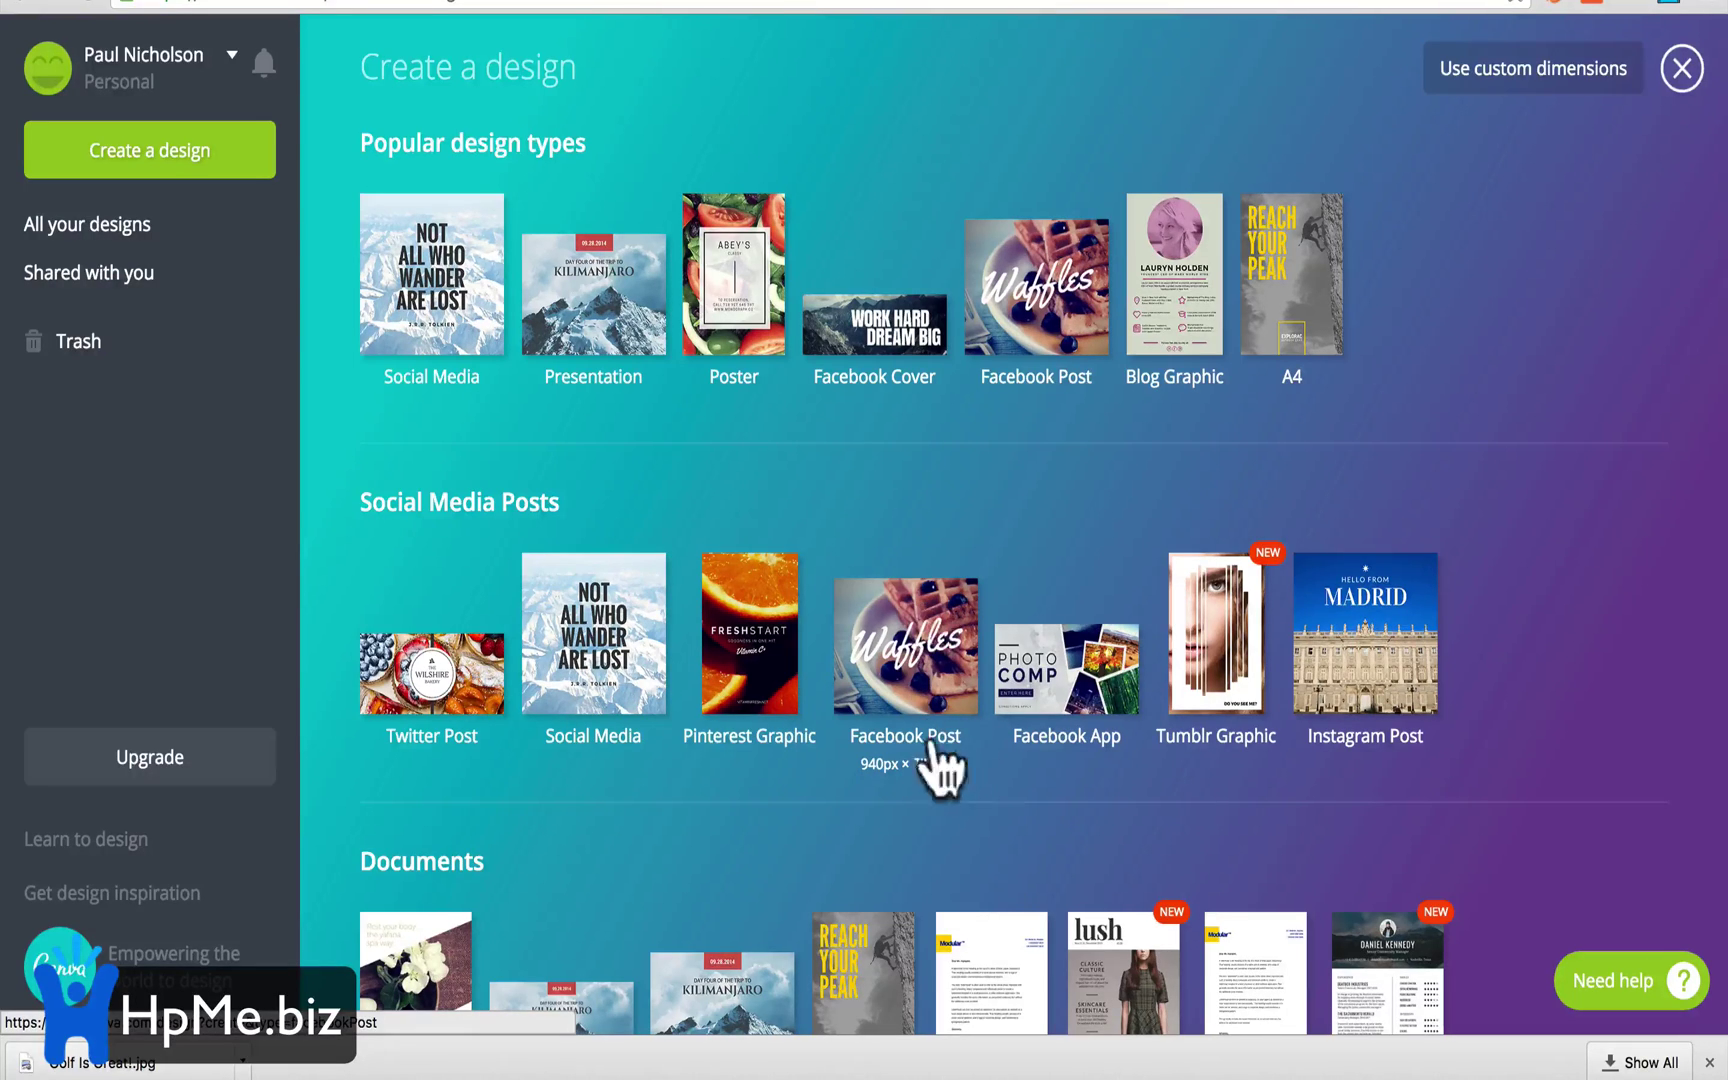
Scroll down and back up through the Create a design page's design types
{"action": "scroll", "coordinate": [662, 441], "scroll_direction": "down", "scroll_amount": 10}
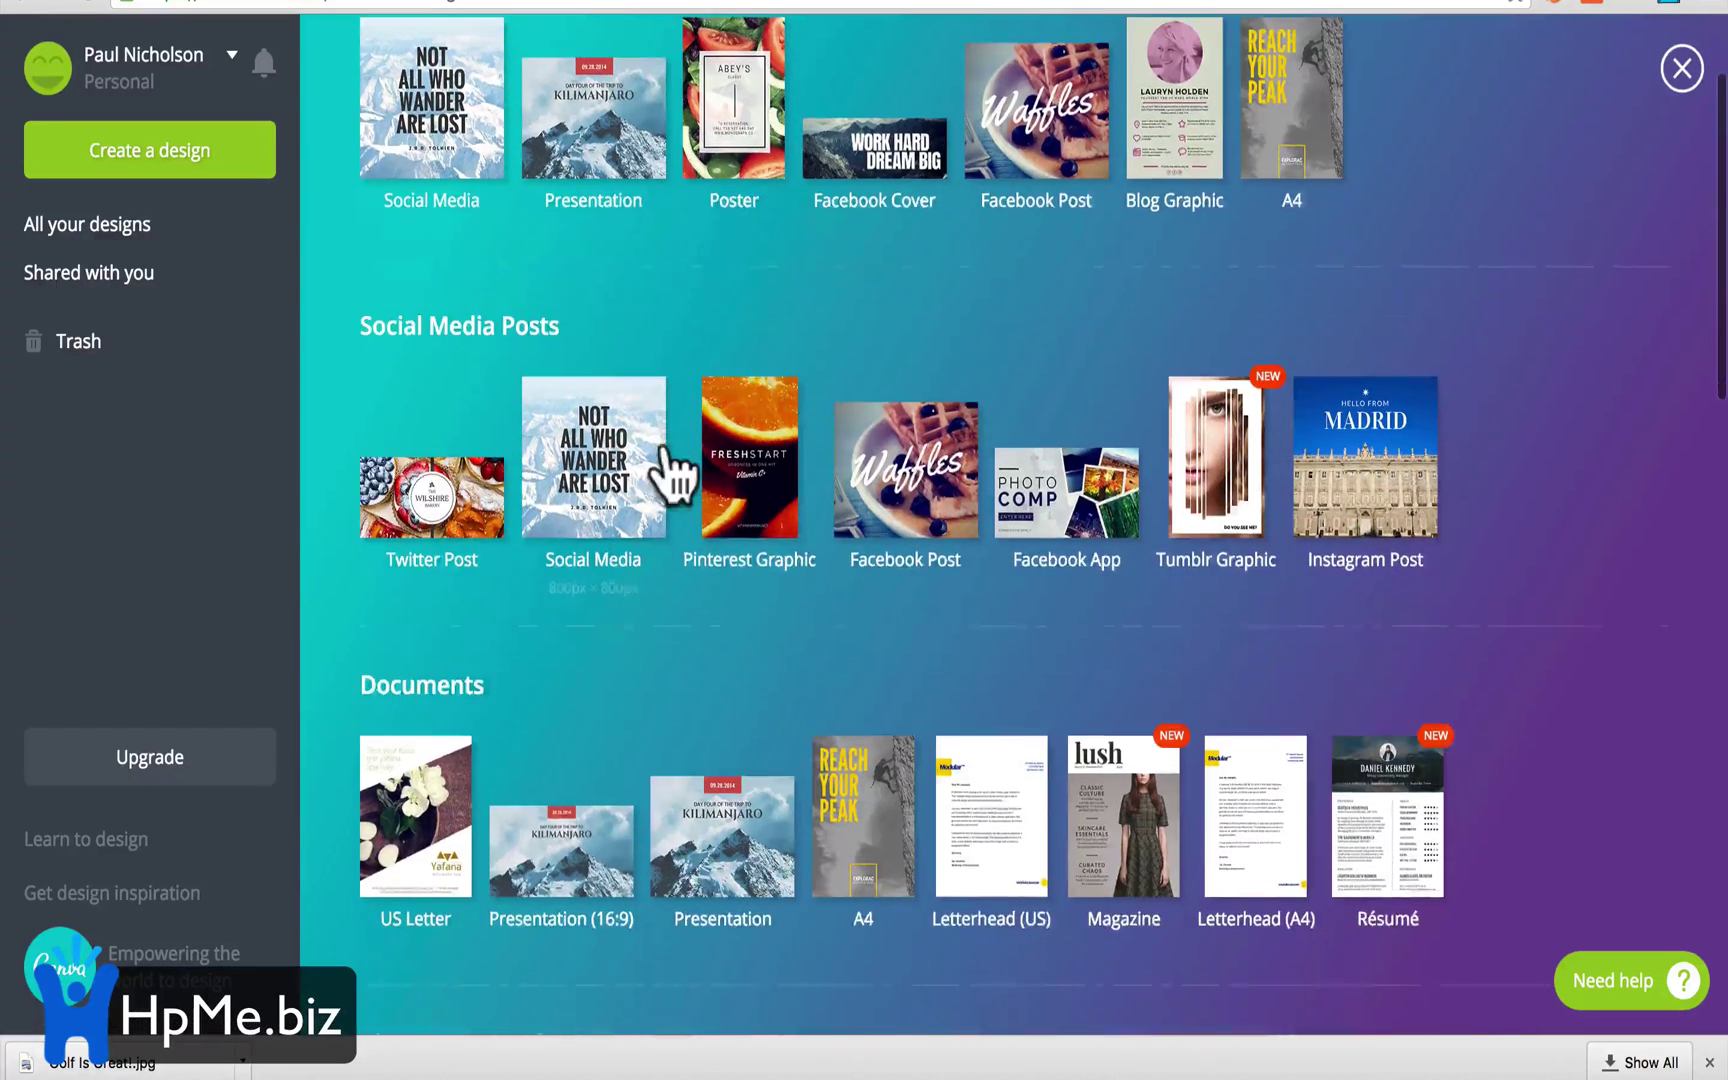
{"action": "scroll", "coordinate": [655, 440], "scroll_direction": "up", "scroll_amount": 10}
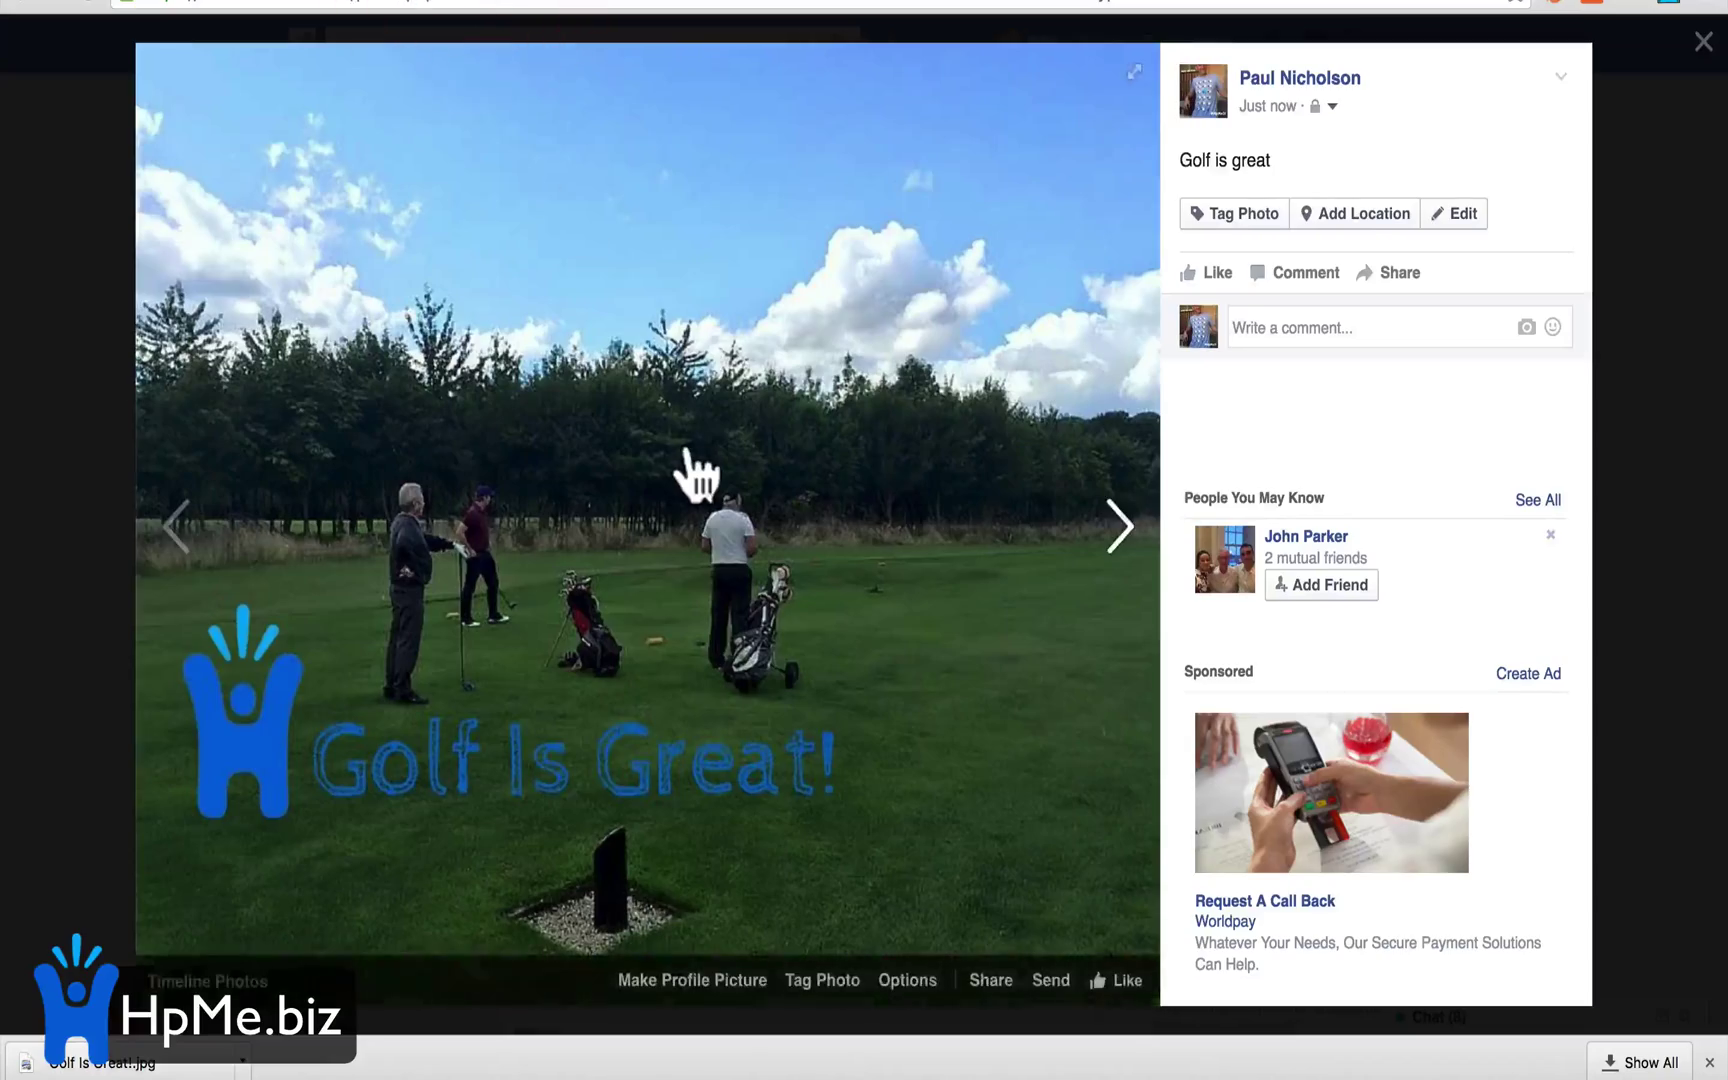
Close the Facebook photo viewer, browse down the news feed, and go back to Canva
{"action": "left_click", "coordinate": [126, 563]}
{"action": "scroll", "coordinate": [544, 656], "scroll_direction": "down", "scroll_amount": 15}
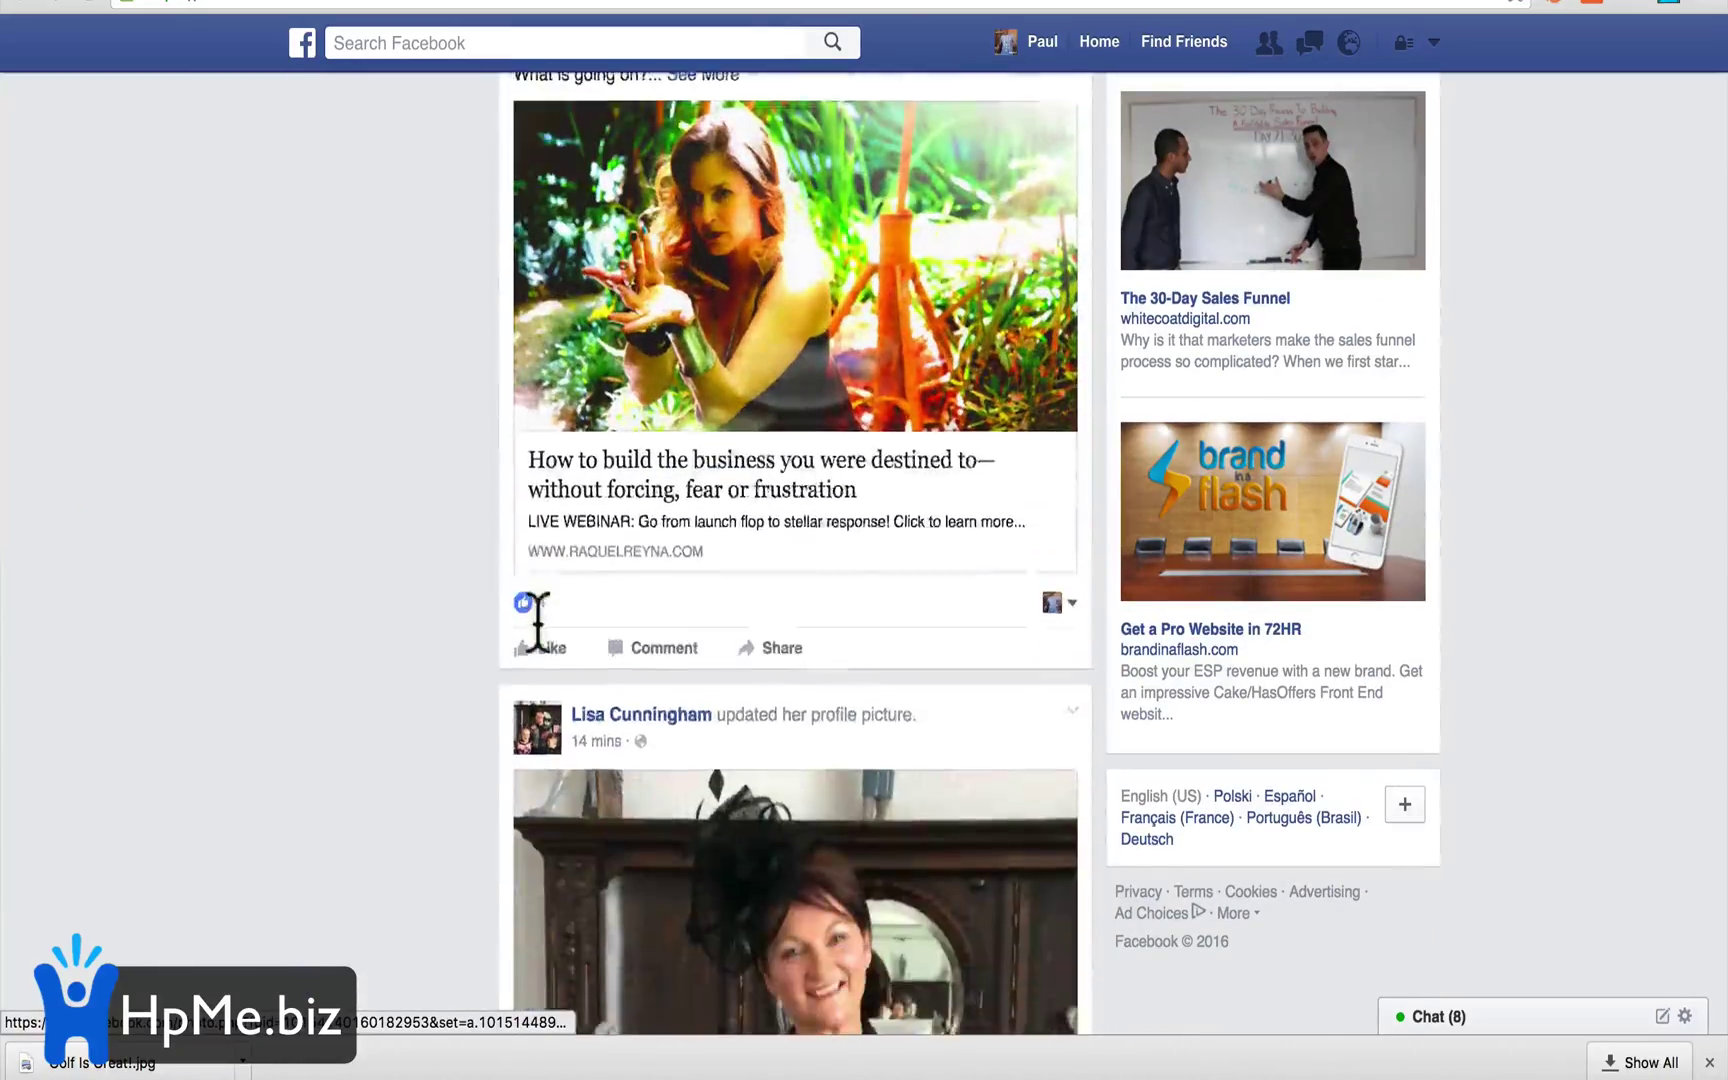
{"action": "scroll", "coordinate": [540, 650], "scroll_direction": "down", "scroll_amount": 5}
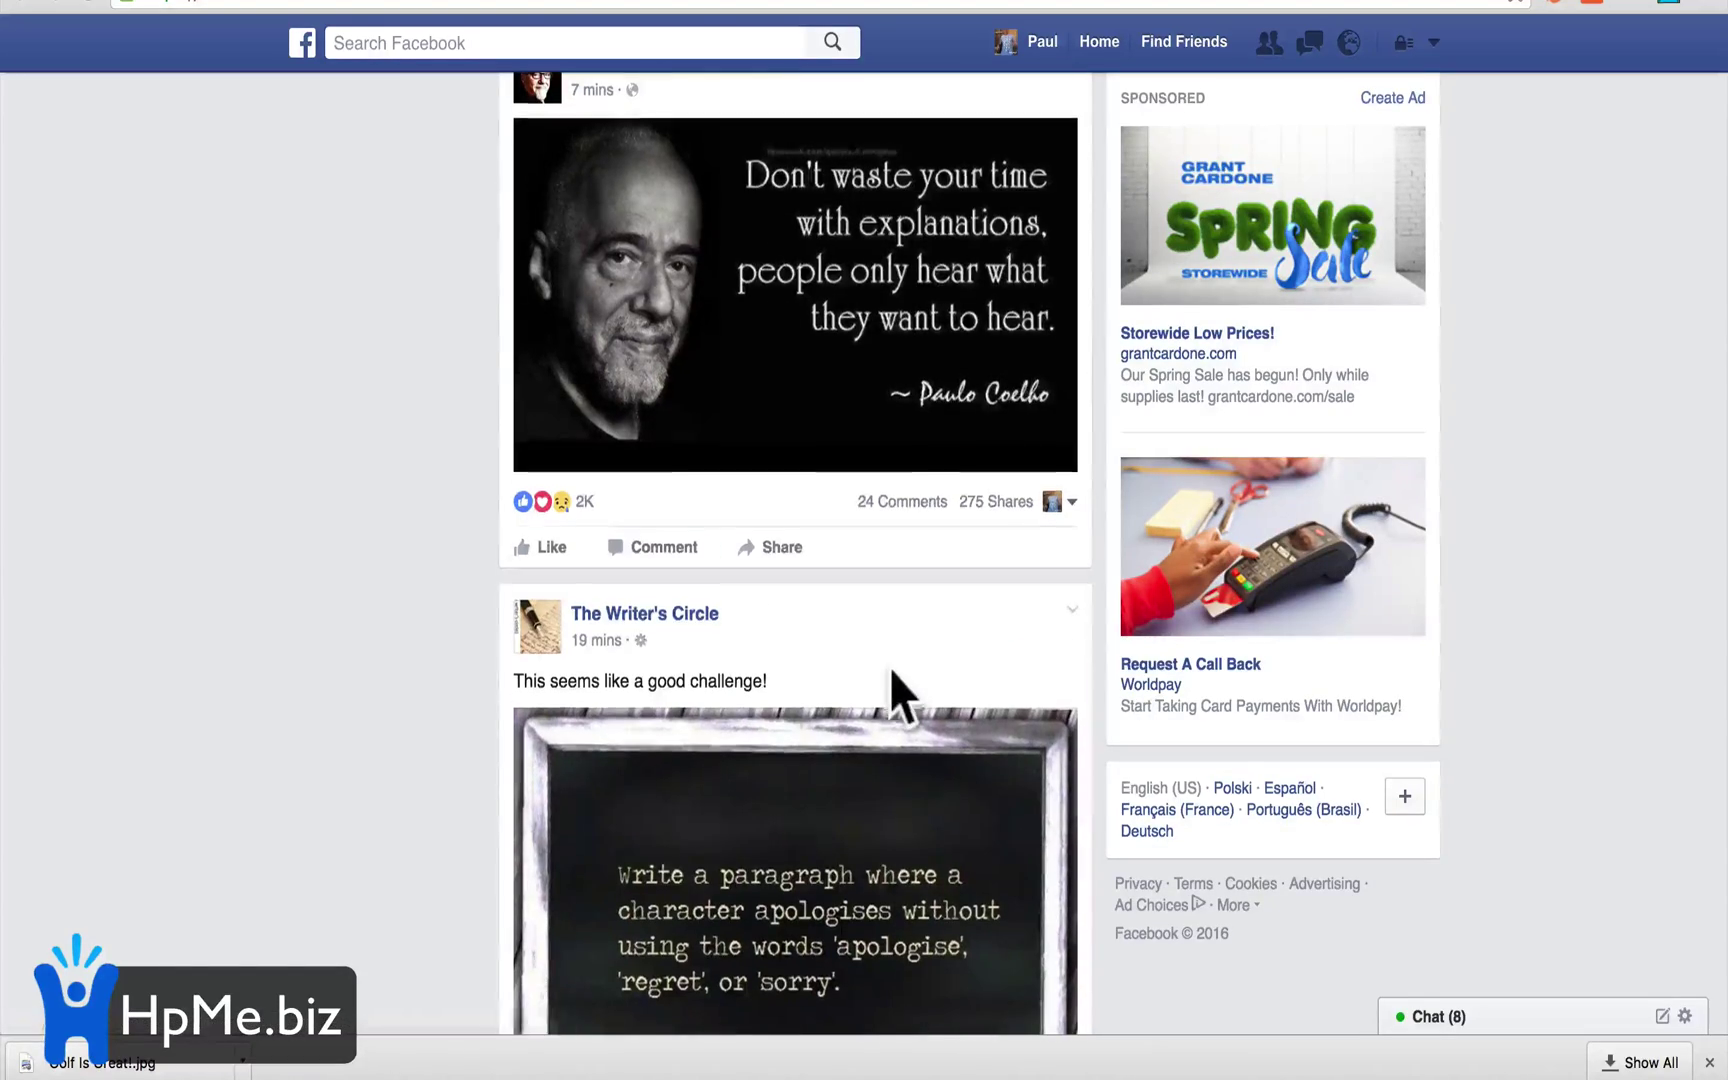
{"action": "scroll", "coordinate": [890, 665], "scroll_direction": "down", "scroll_amount": 18}
{"action": "scroll", "coordinate": [890, 657], "scroll_direction": "down", "scroll_amount": 15}
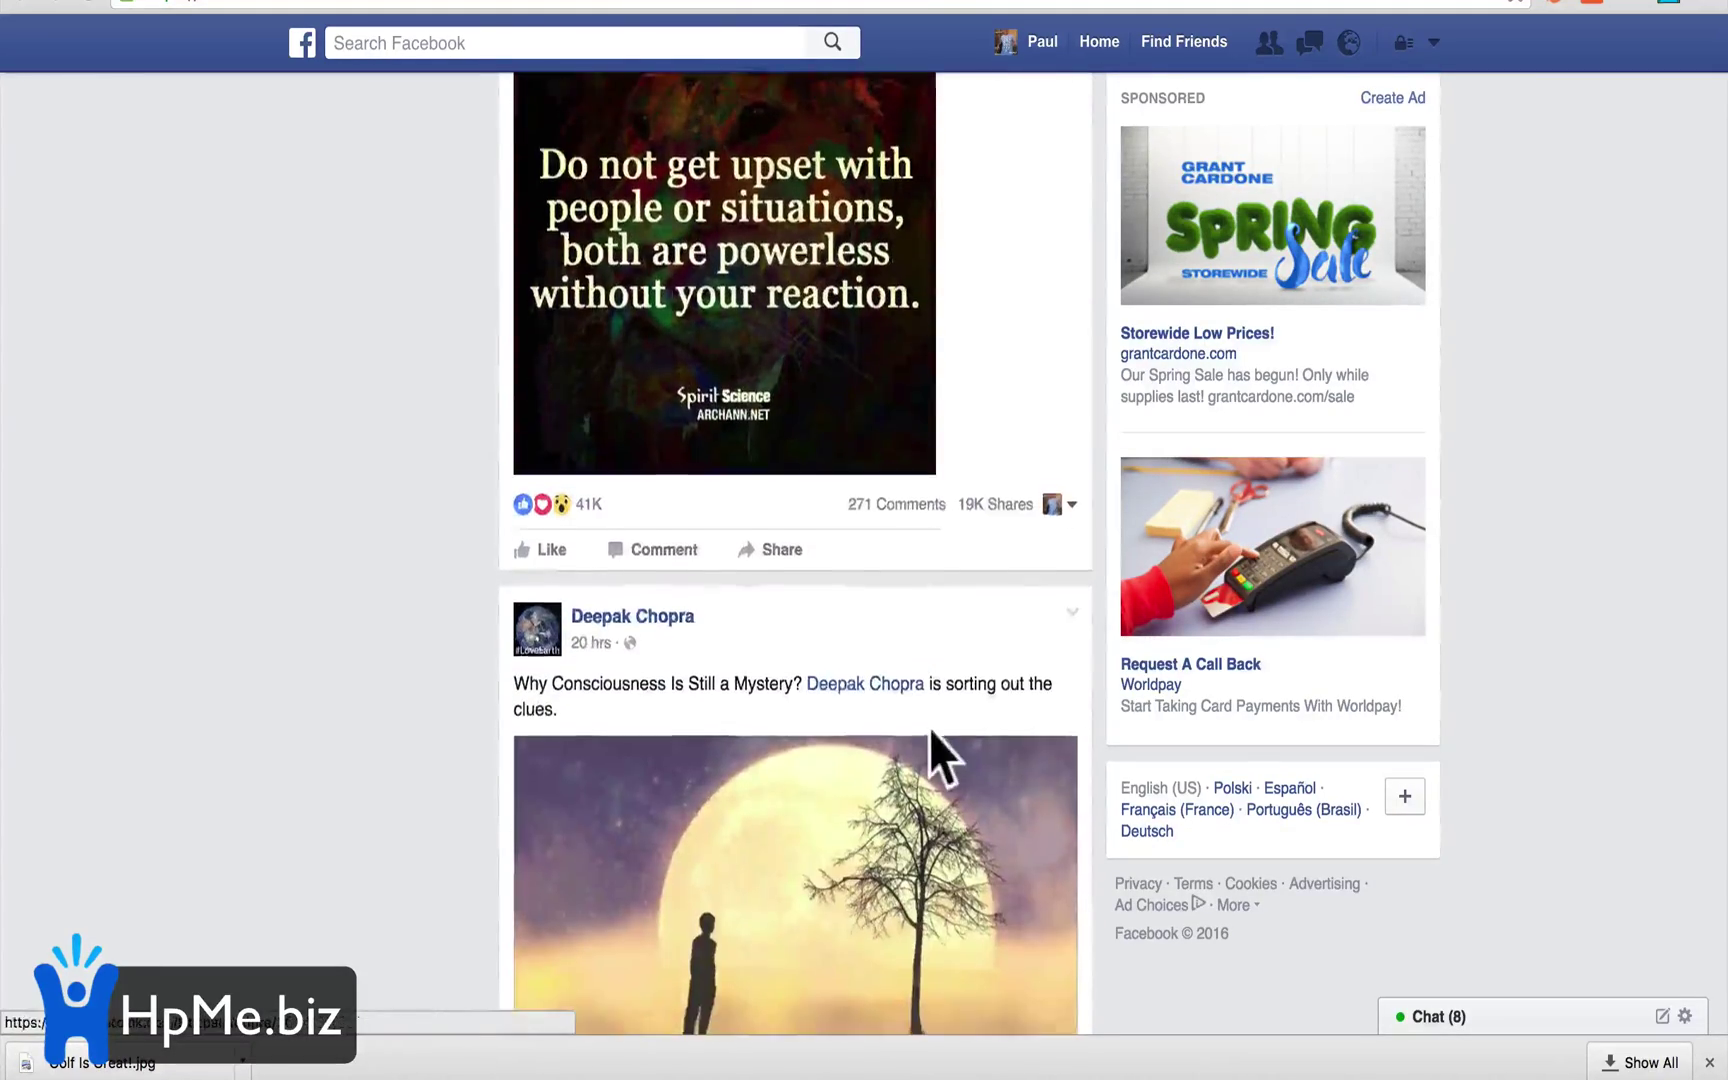
{"action": "scroll", "coordinate": [928, 735], "scroll_direction": "down", "scroll_amount": 15}
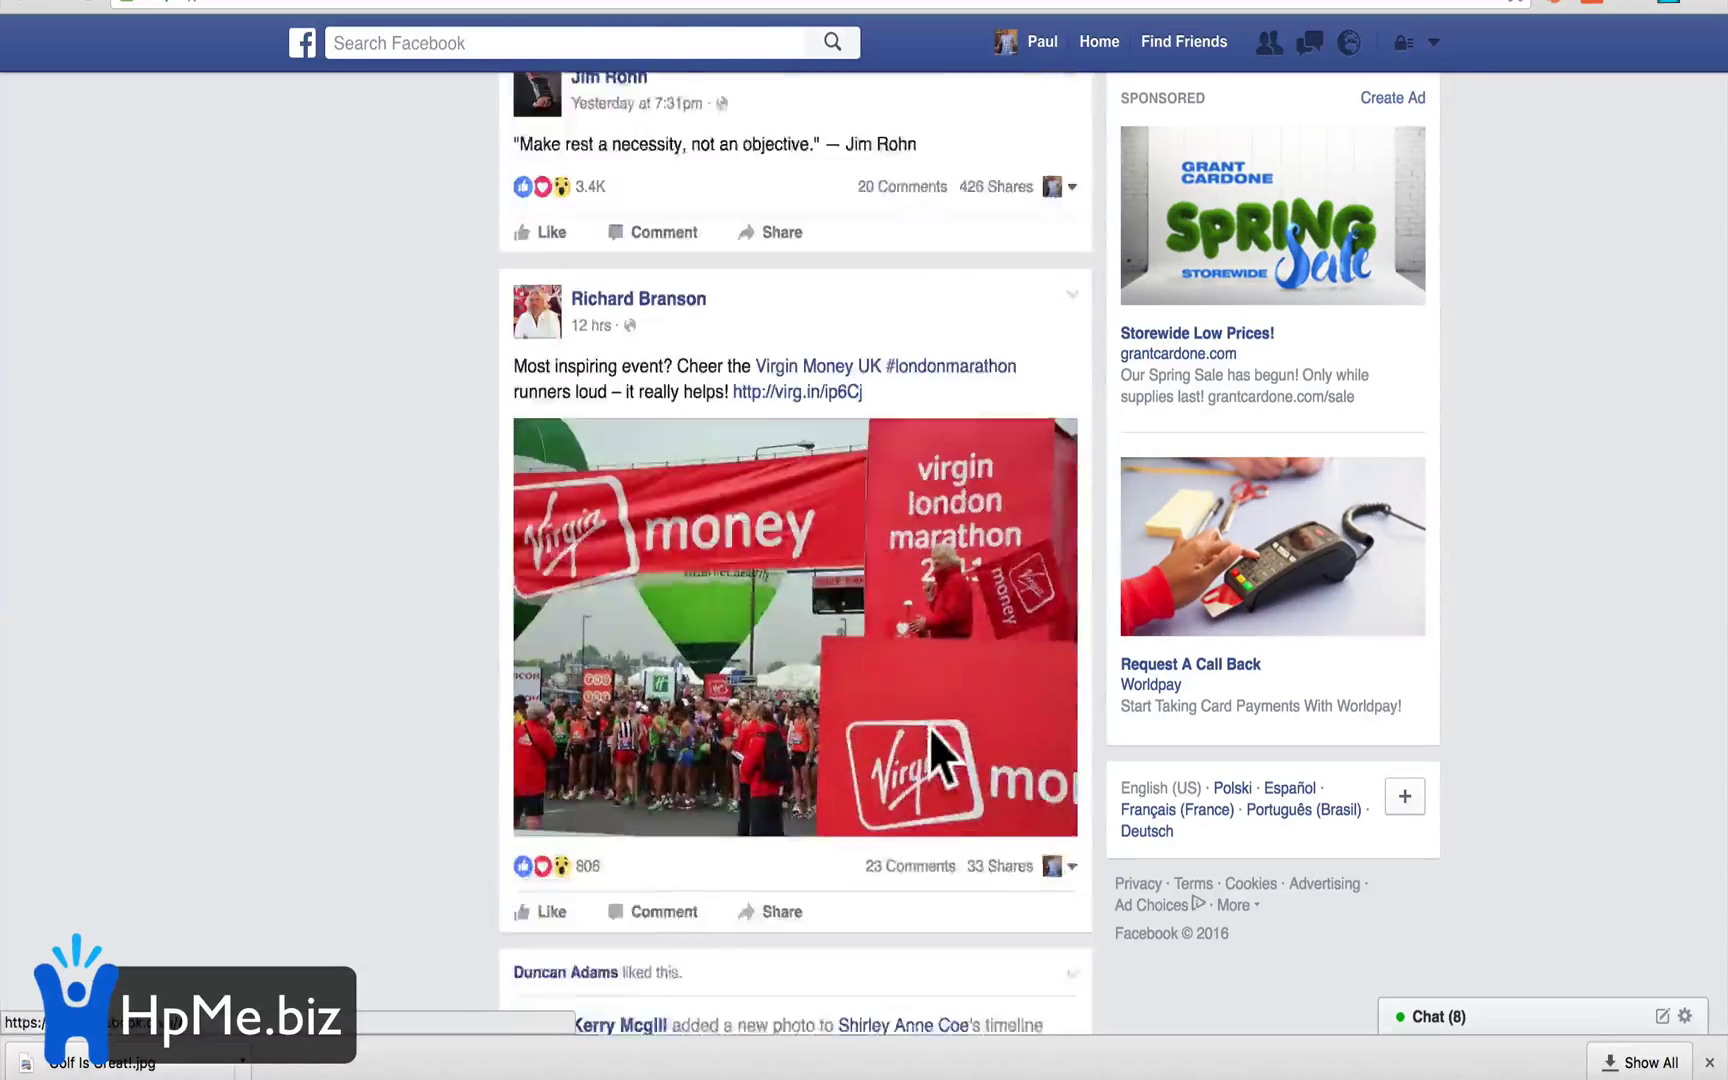
{"action": "scroll", "coordinate": [929, 728], "scroll_direction": "down", "scroll_amount": 1}
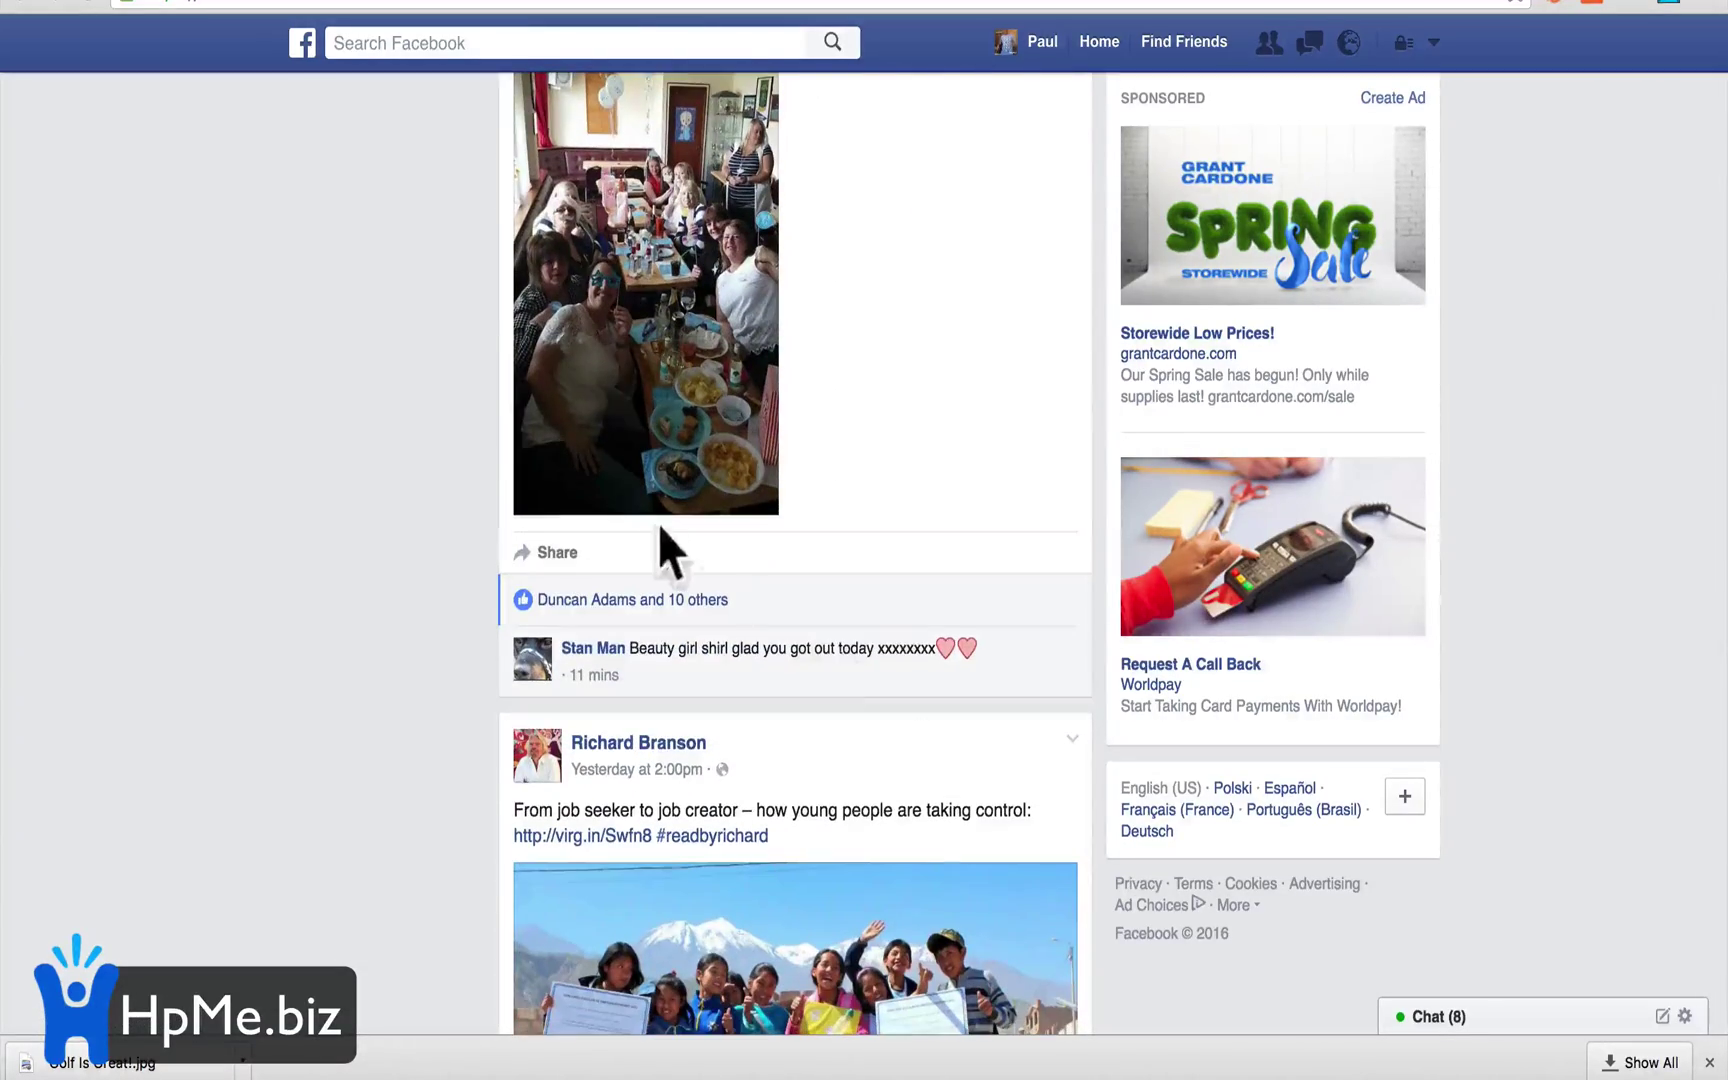
{"action": "left_click", "coordinate": [252, 5]}
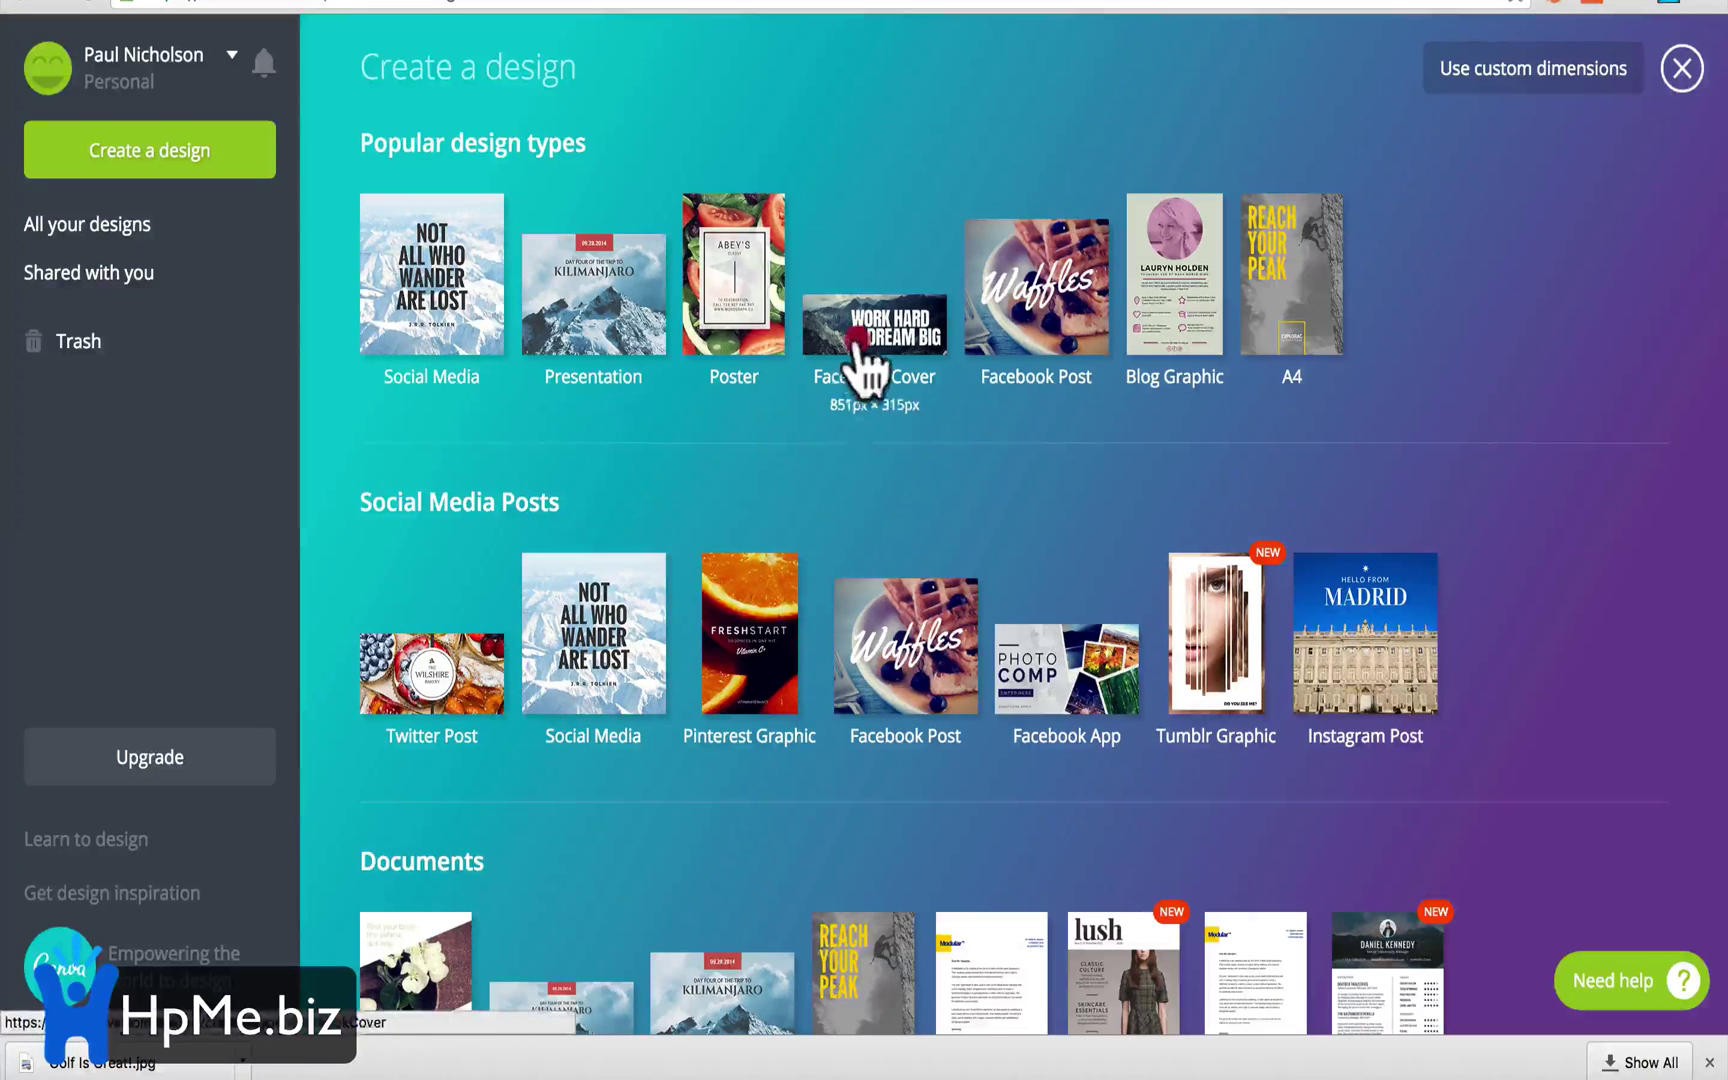
Create a blank 851 × 315 px Facebook Cover, then go back and close the design types panel
{"action": "left_click", "coordinate": [825, 345]}
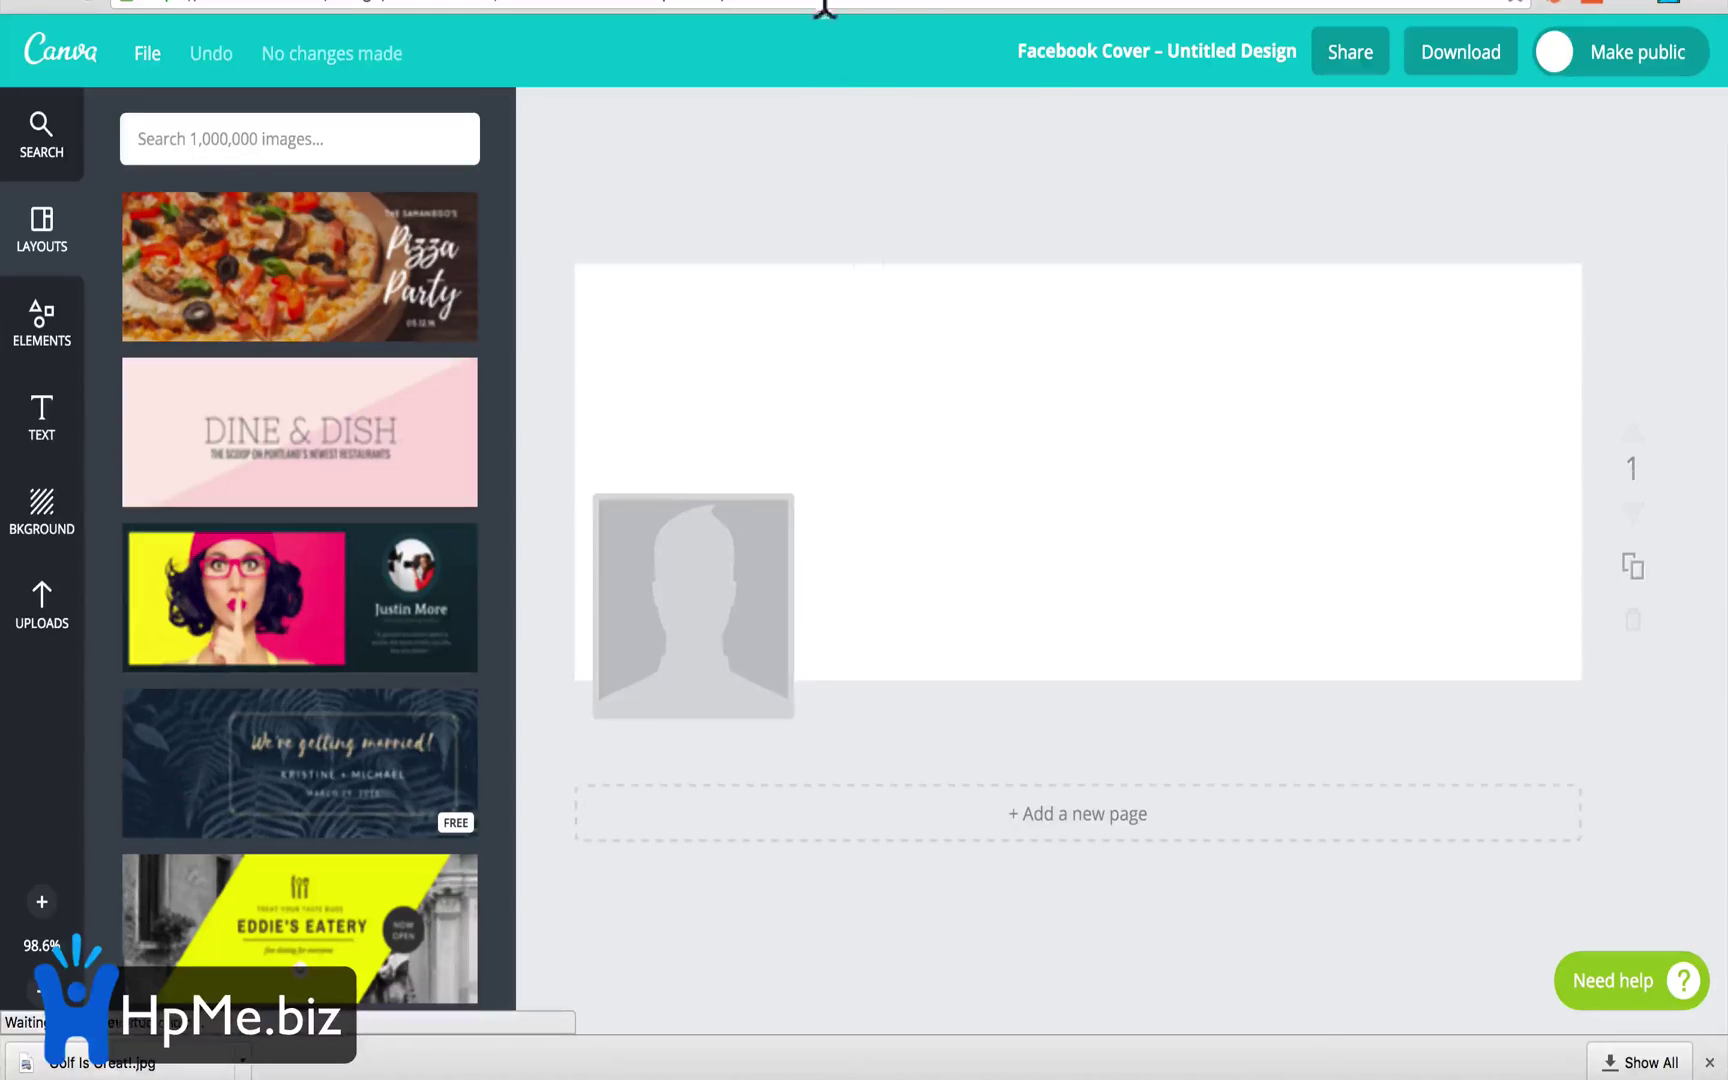
{"action": "left_click", "coordinate": [555, 3]}
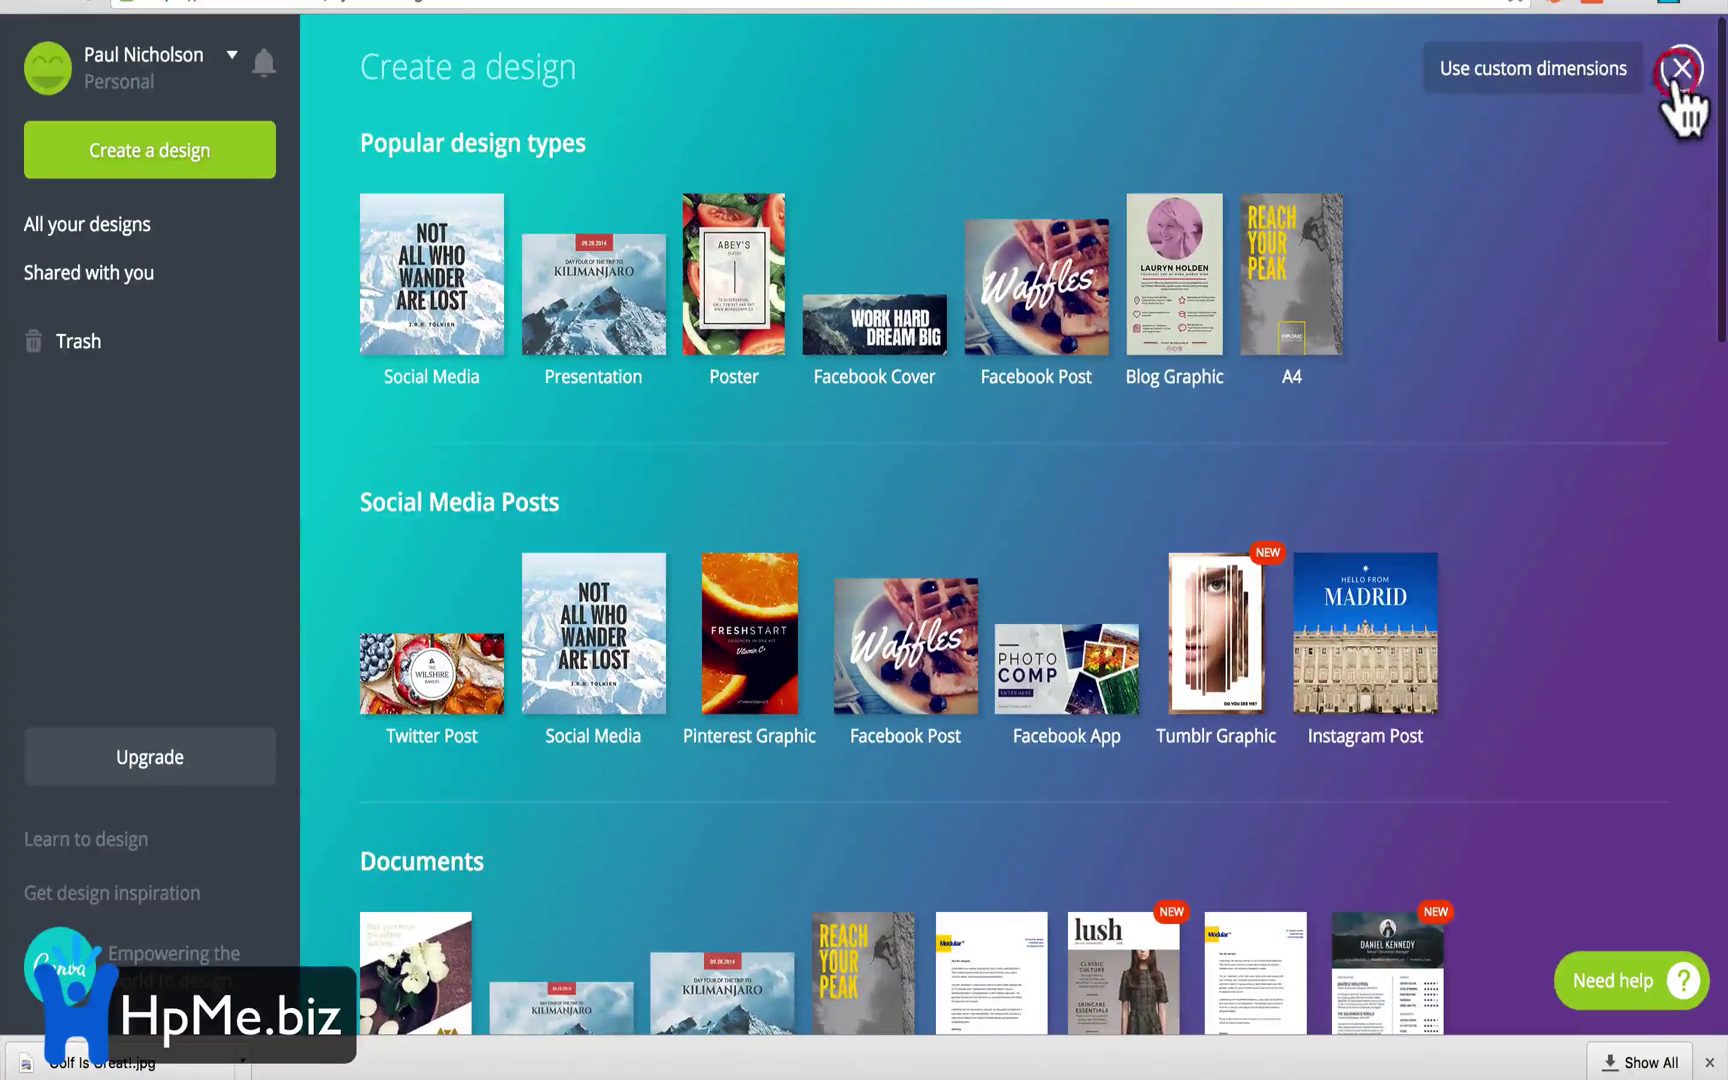
{"action": "left_click", "coordinate": [1680, 68]}
Open the $149 'Social media content created for you' design from your saved designs
{"action": "scroll", "coordinate": [1080, 752], "scroll_direction": "down", "scroll_amount": 3}
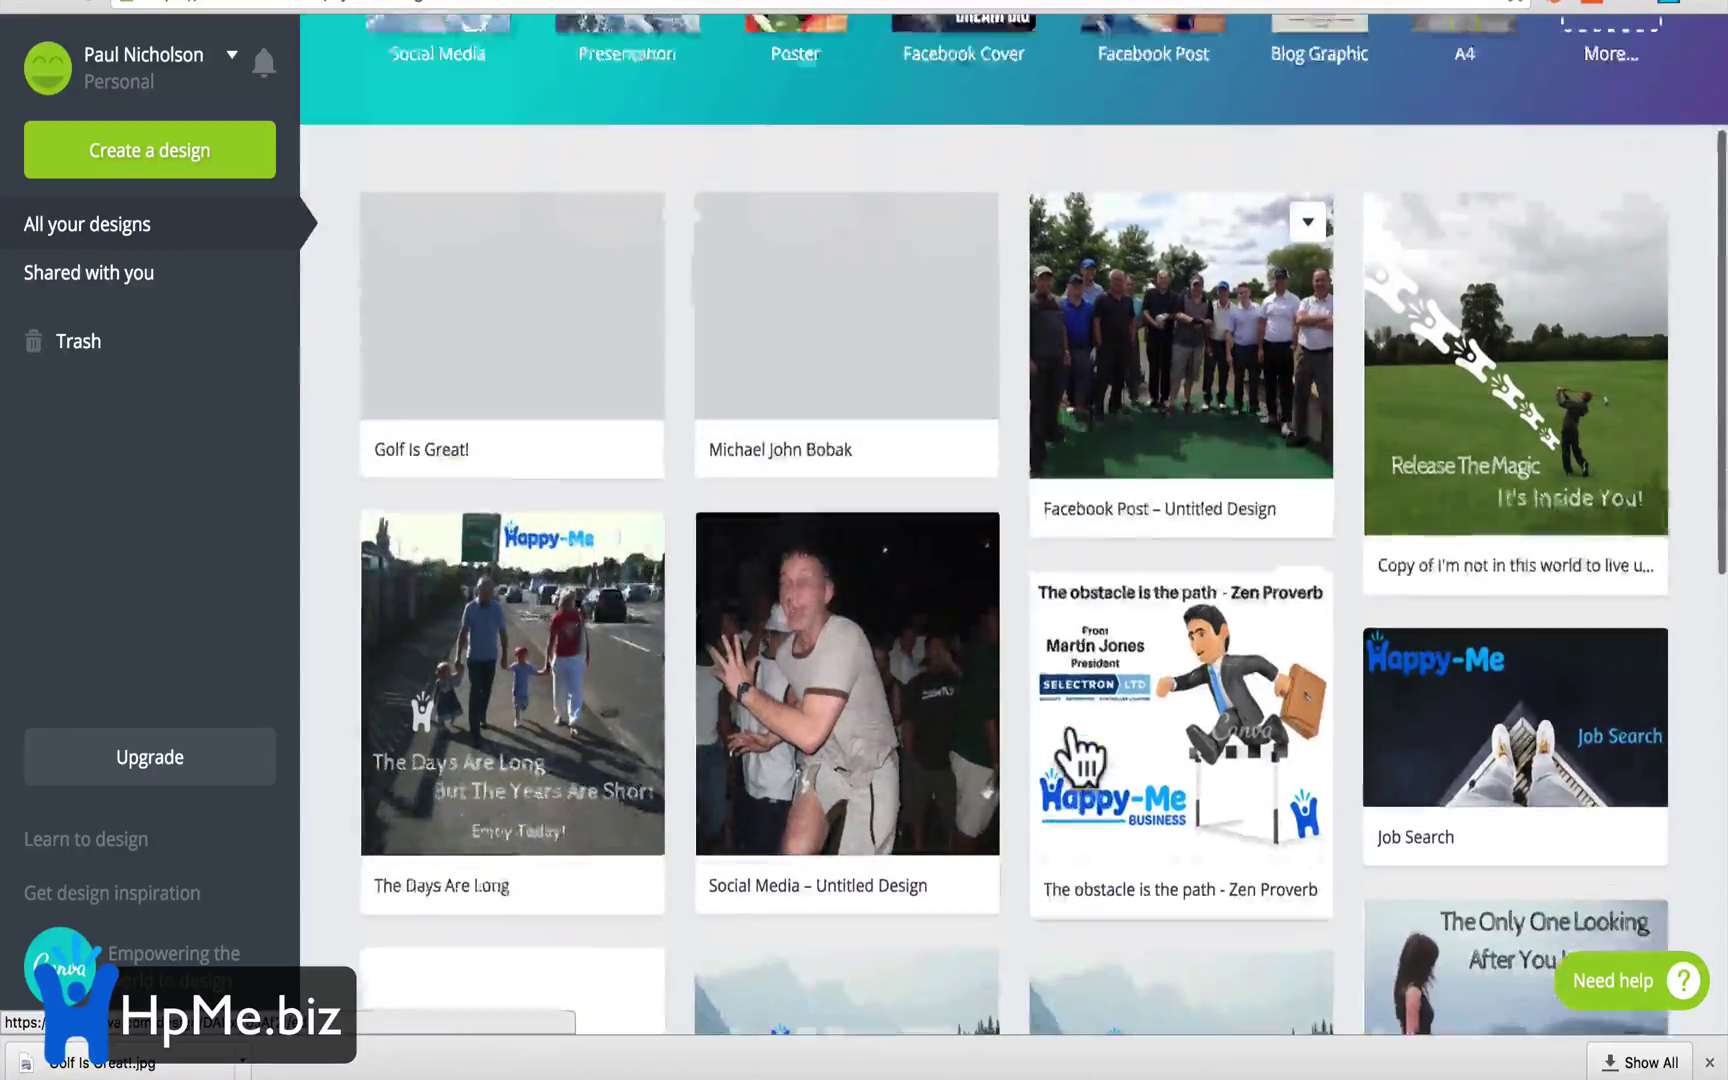
{"action": "scroll", "coordinate": [1080, 757], "scroll_direction": "down", "scroll_amount": 15}
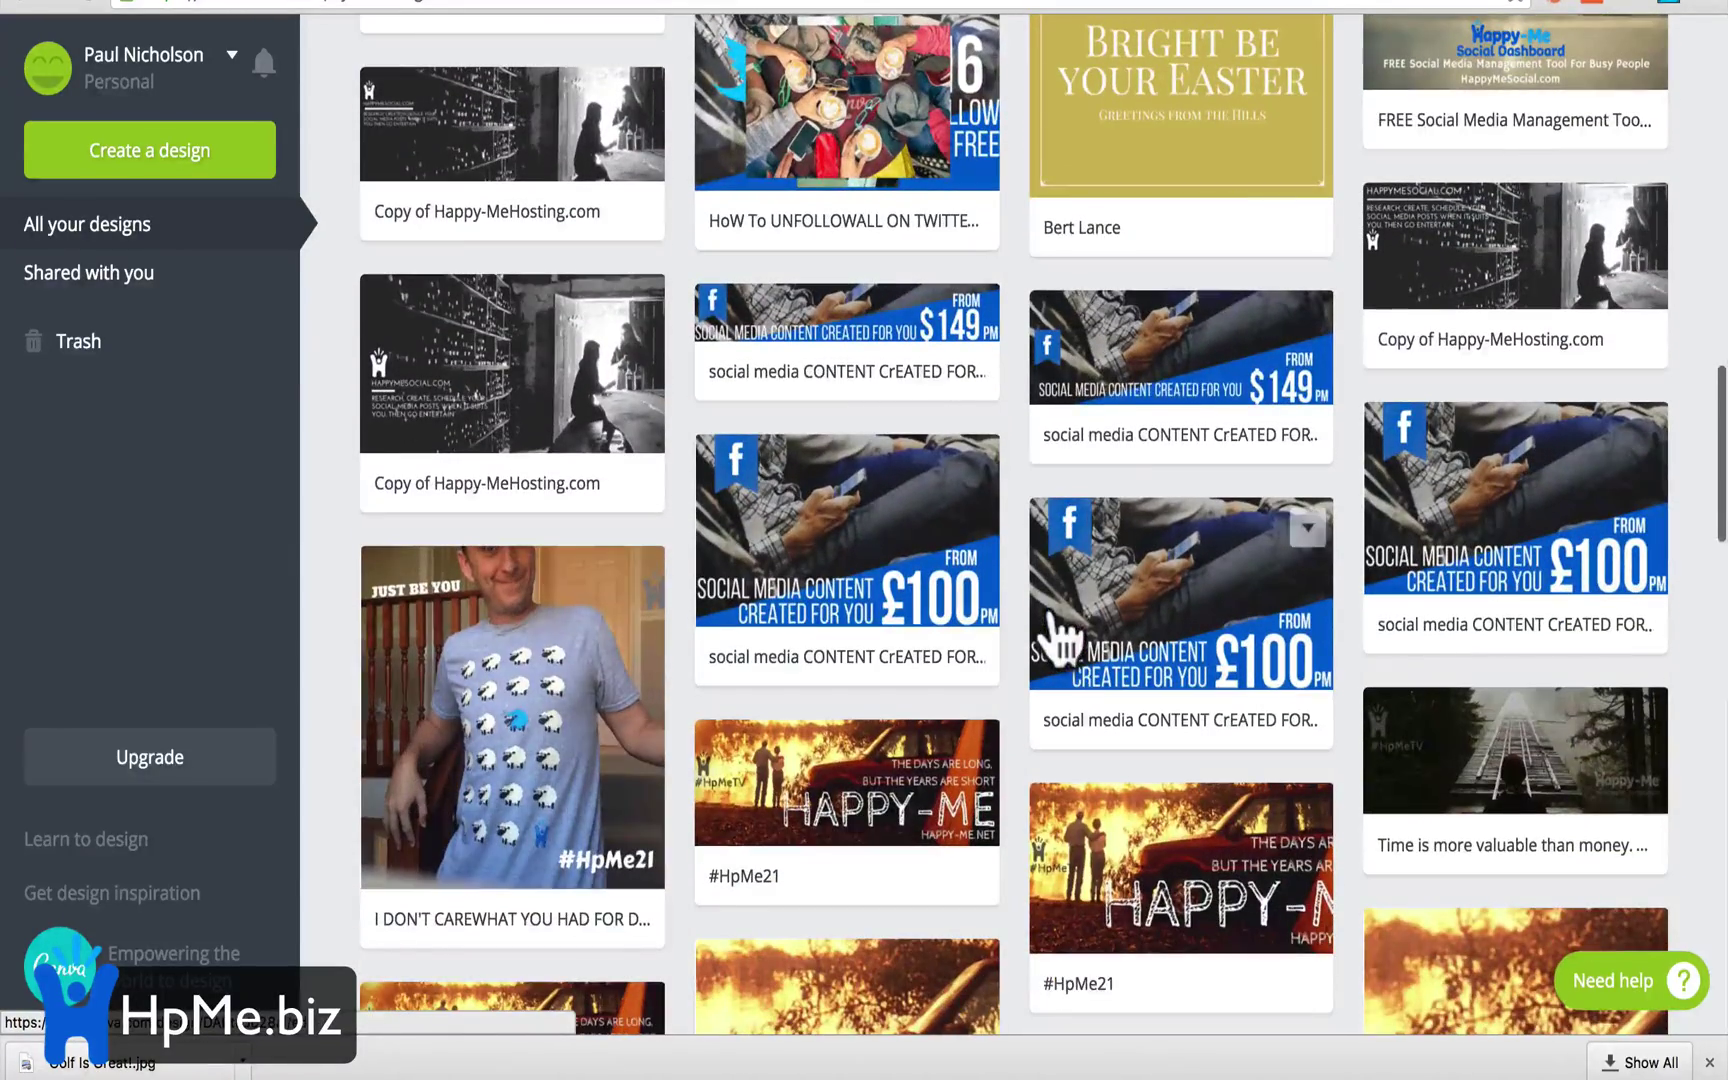
{"action": "left_click", "coordinate": [1216, 340]}
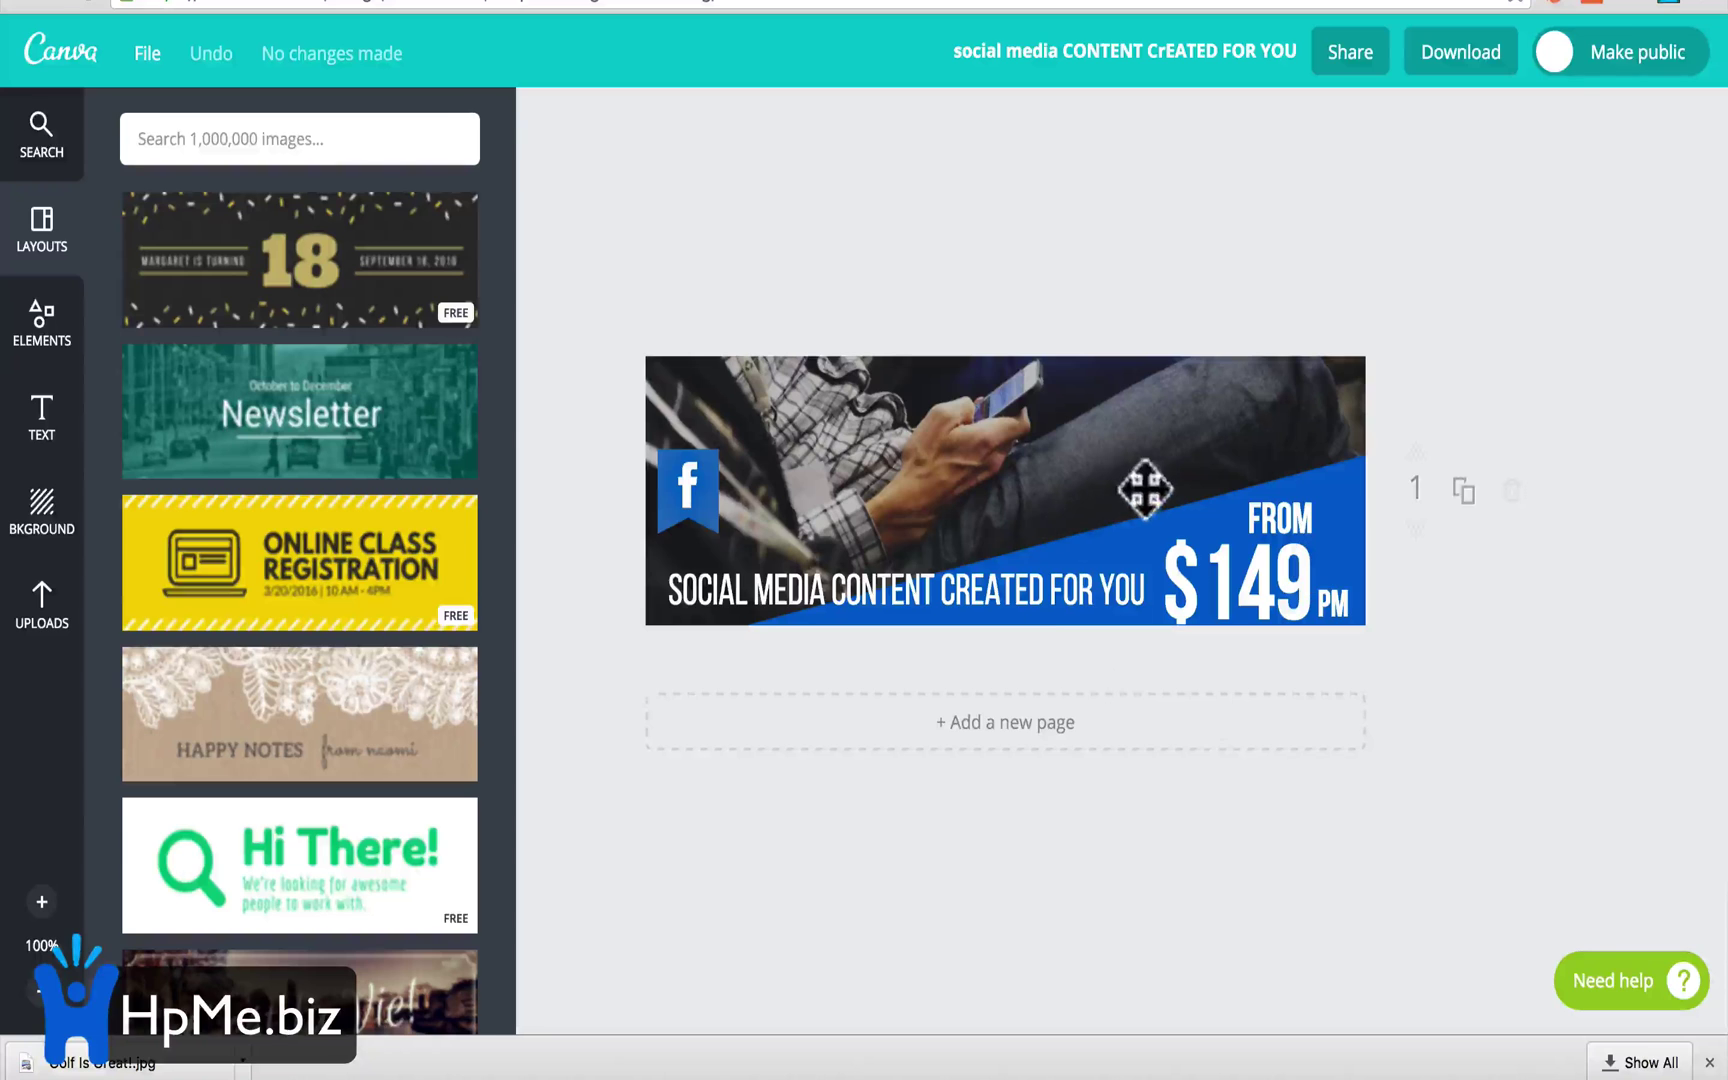
Move the Facebook logo to the top-left corner, then select the headline and $149 price text
{"action": "left_click_drag", "start_coordinate": [686, 494], "coordinate": [683, 405]}
{"action": "left_click", "coordinate": [752, 184]}
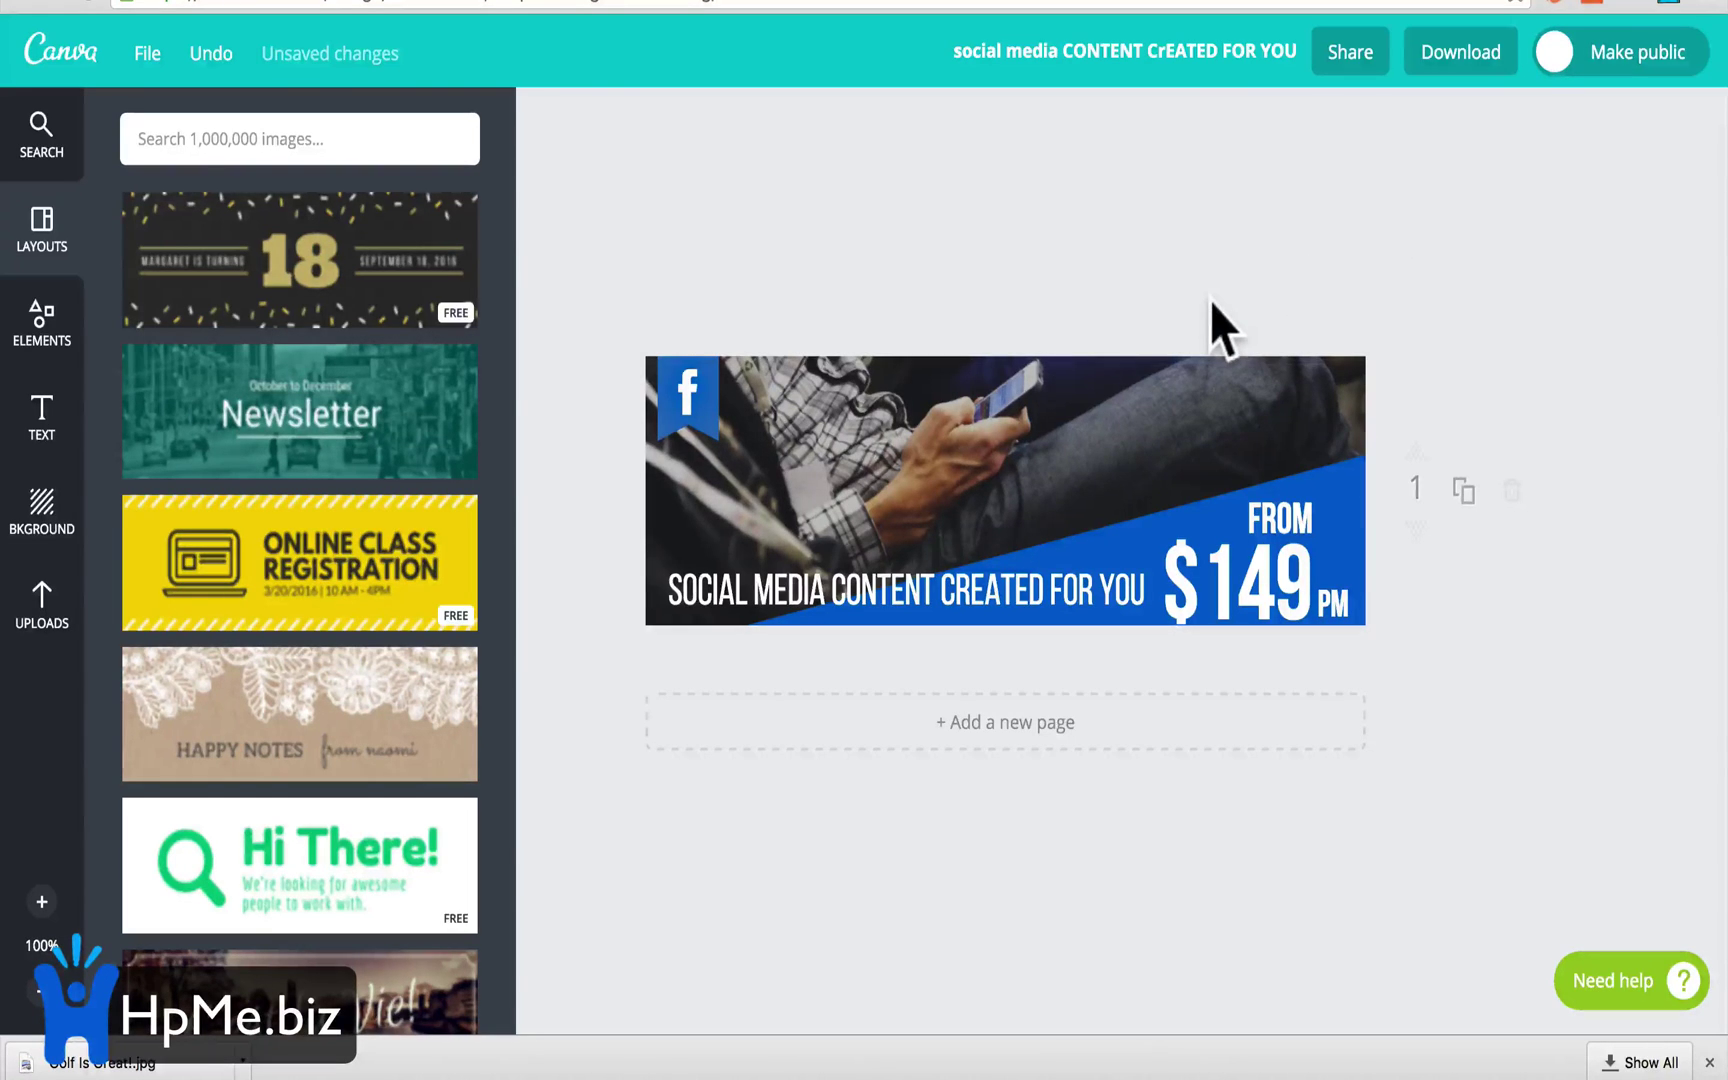
{"action": "left_click", "coordinate": [1076, 594]}
{"action": "left_click", "coordinate": [1226, 578]}
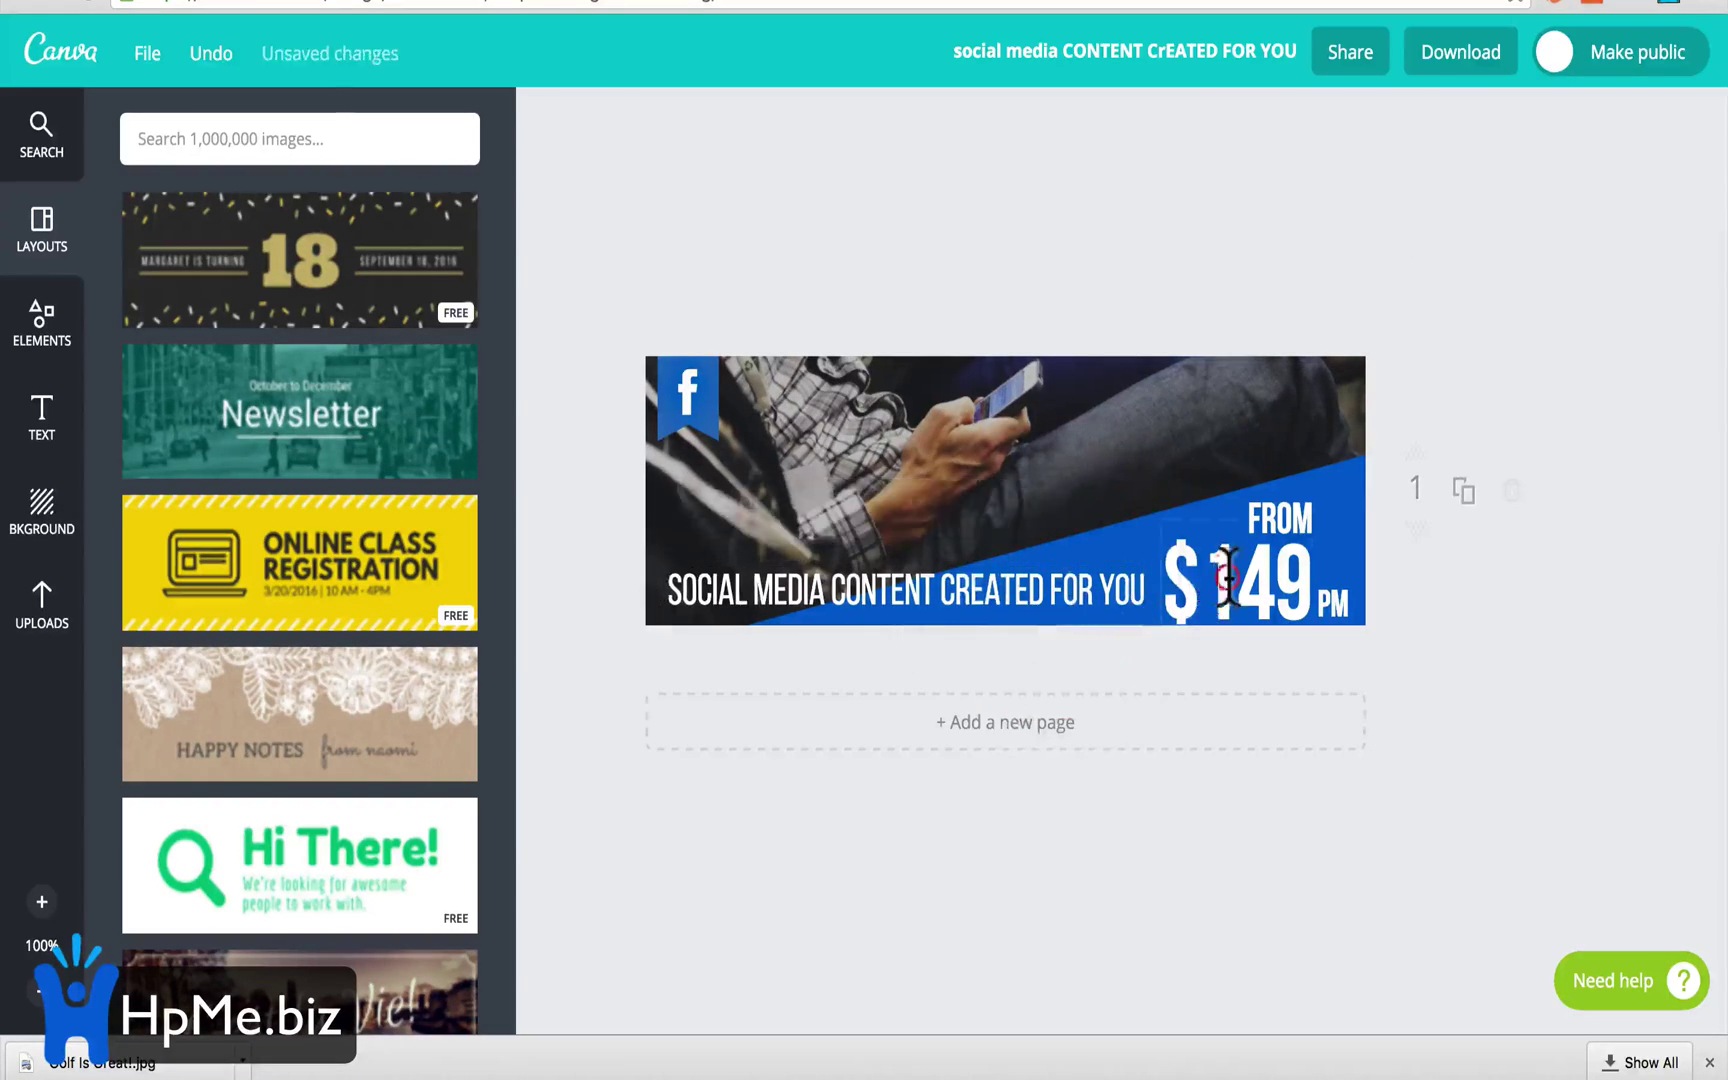
{"action": "left_click", "coordinate": [918, 256]}
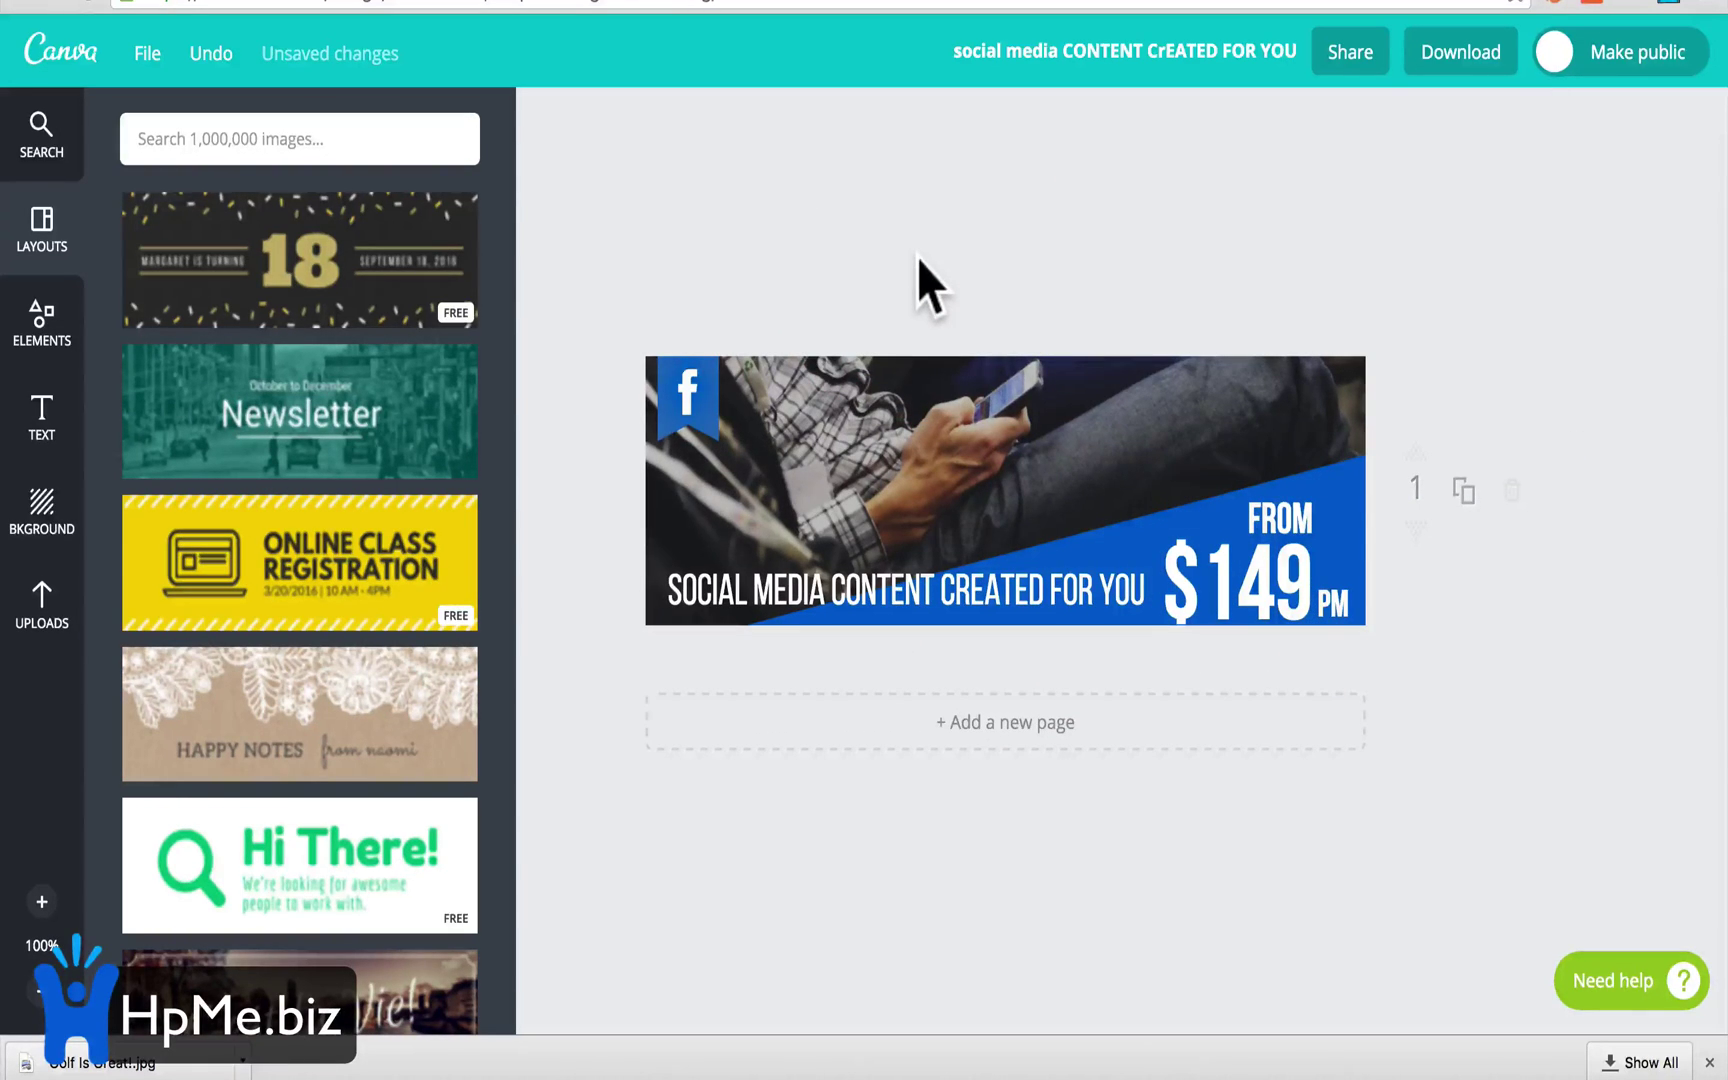